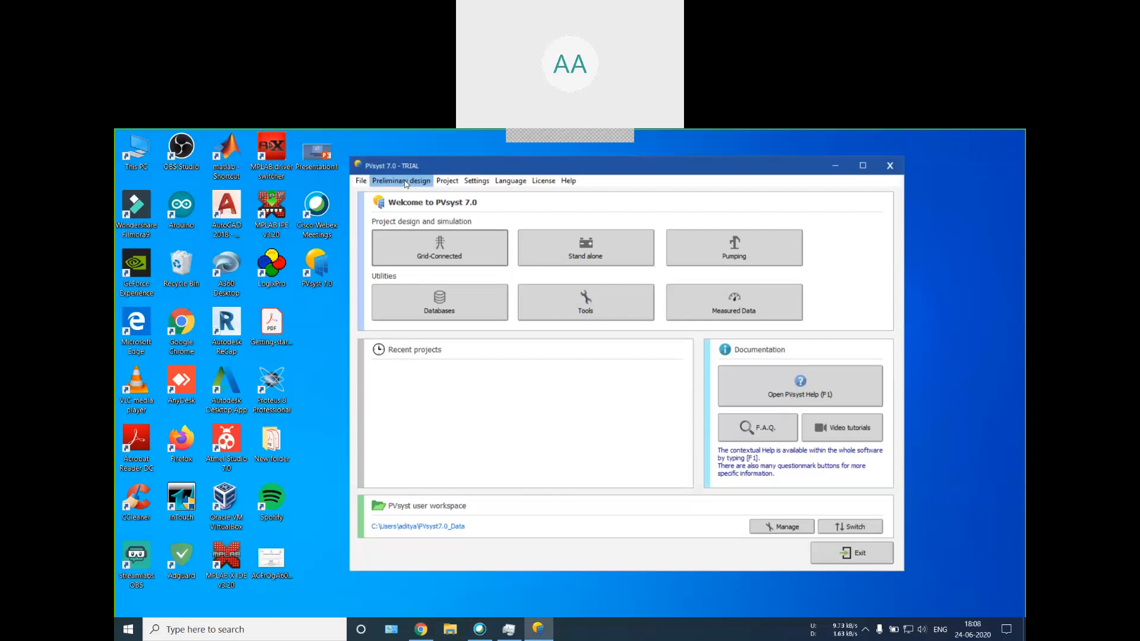
# Step: Open the preliminary design for a pumping system, view its project location settings, and leave it
pyautogui.click(406, 181)
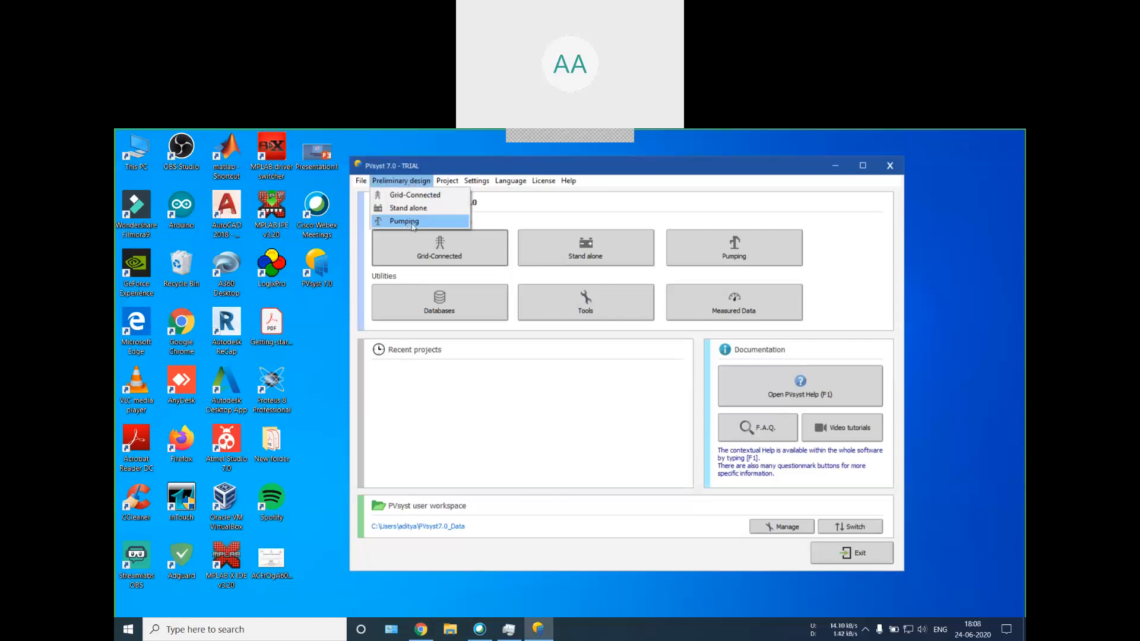
pyautogui.click(412, 222)
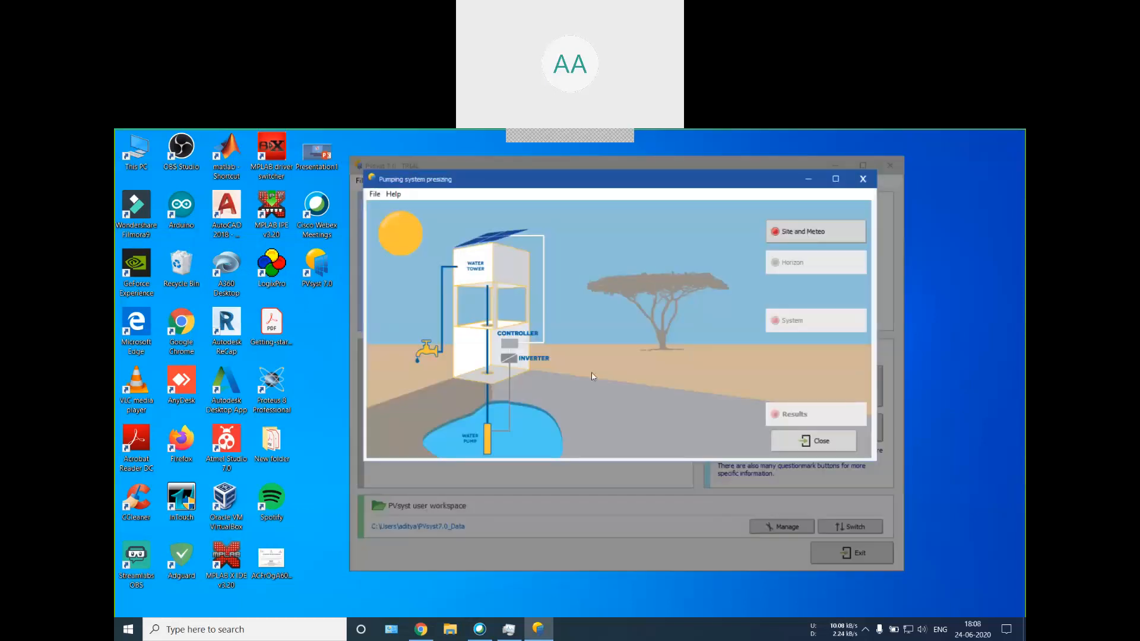
pyautogui.click(804, 231)
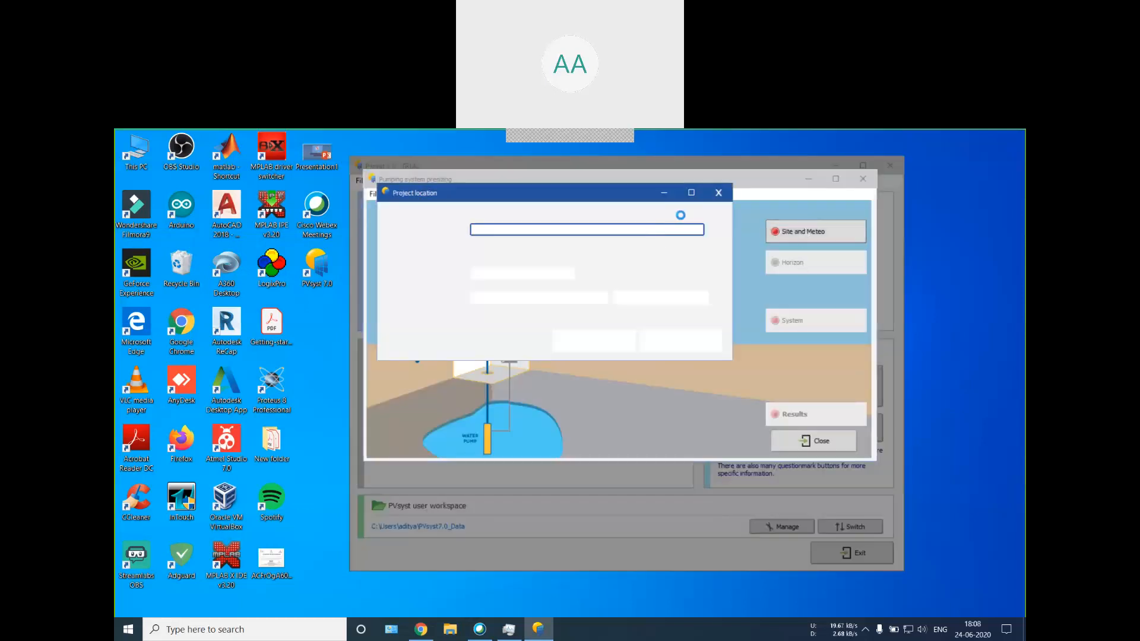
pyautogui.click(683, 342)
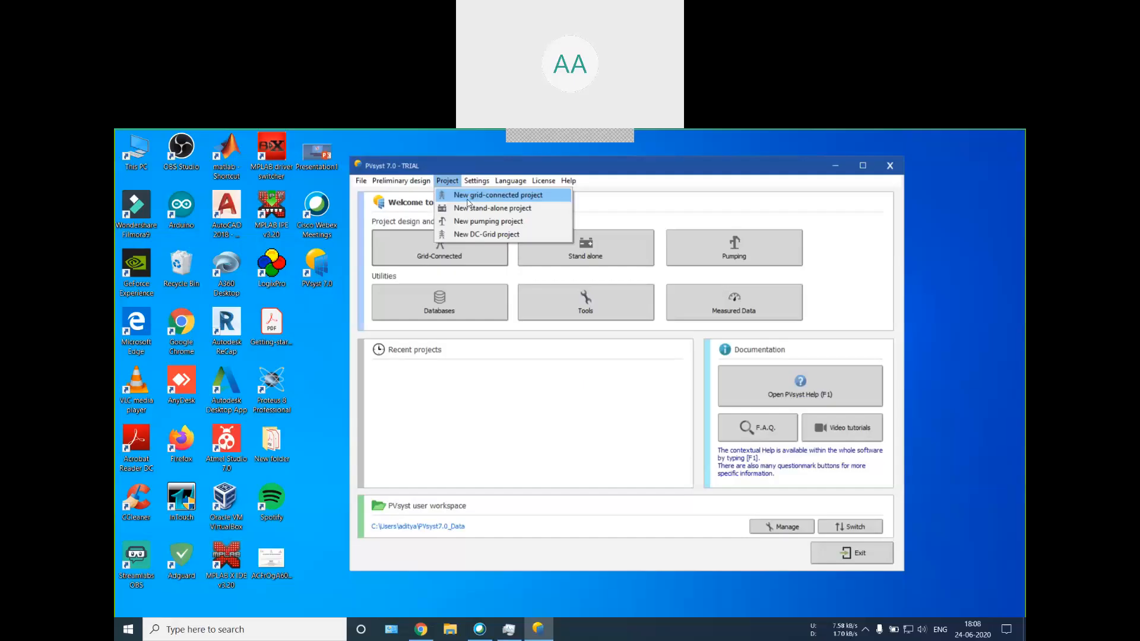
pyautogui.moveTo(385, 189)
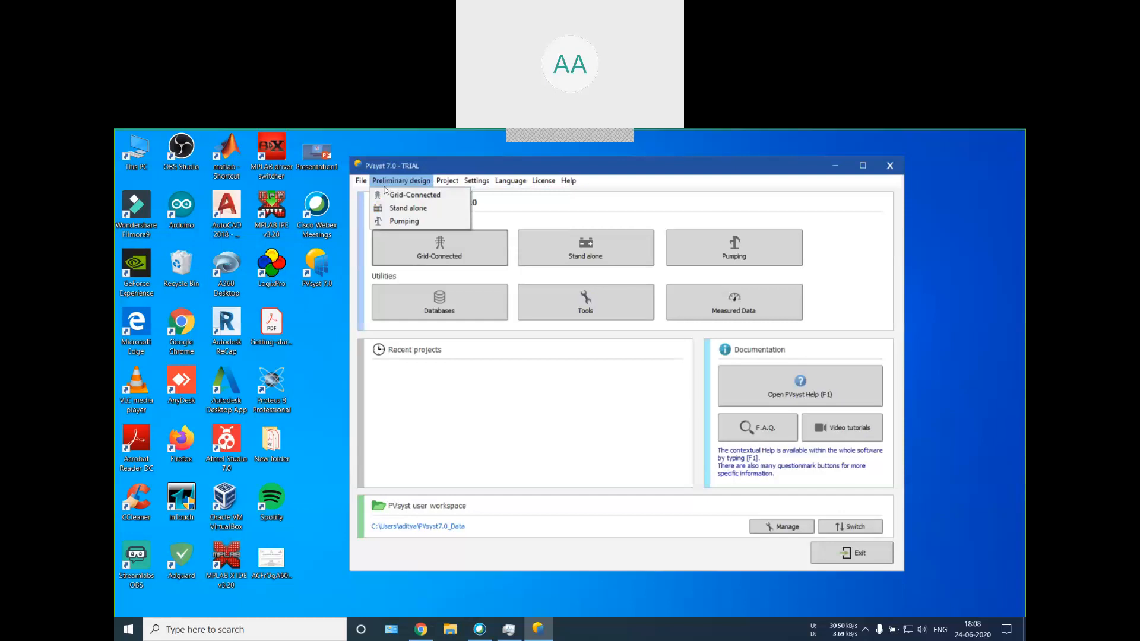
pyautogui.moveTo(442, 185)
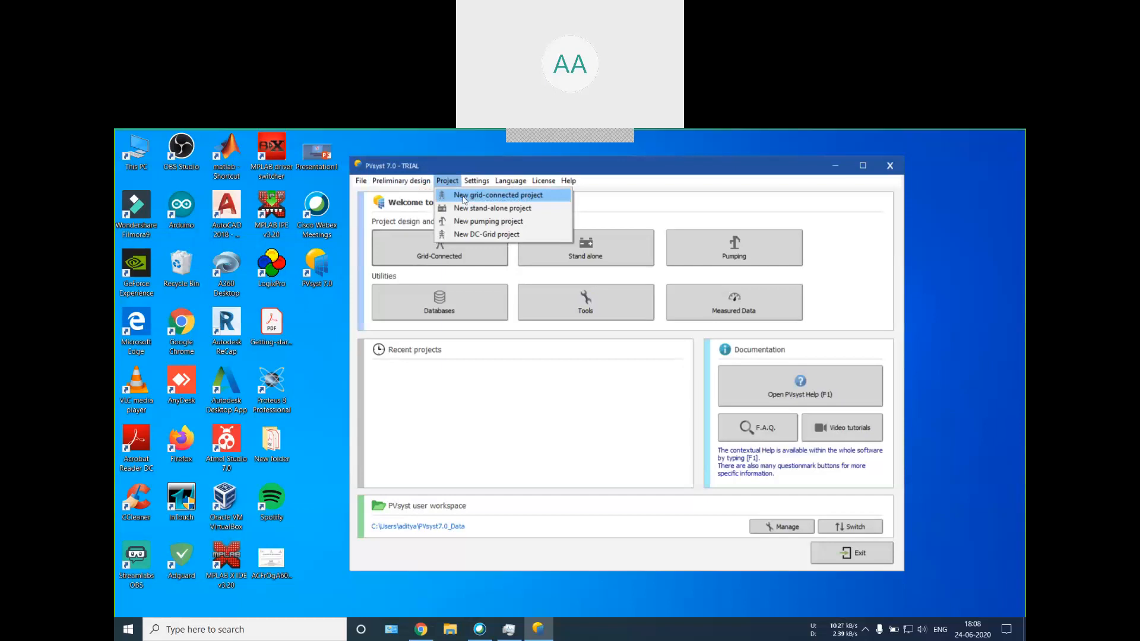
pyautogui.click(637, 210)
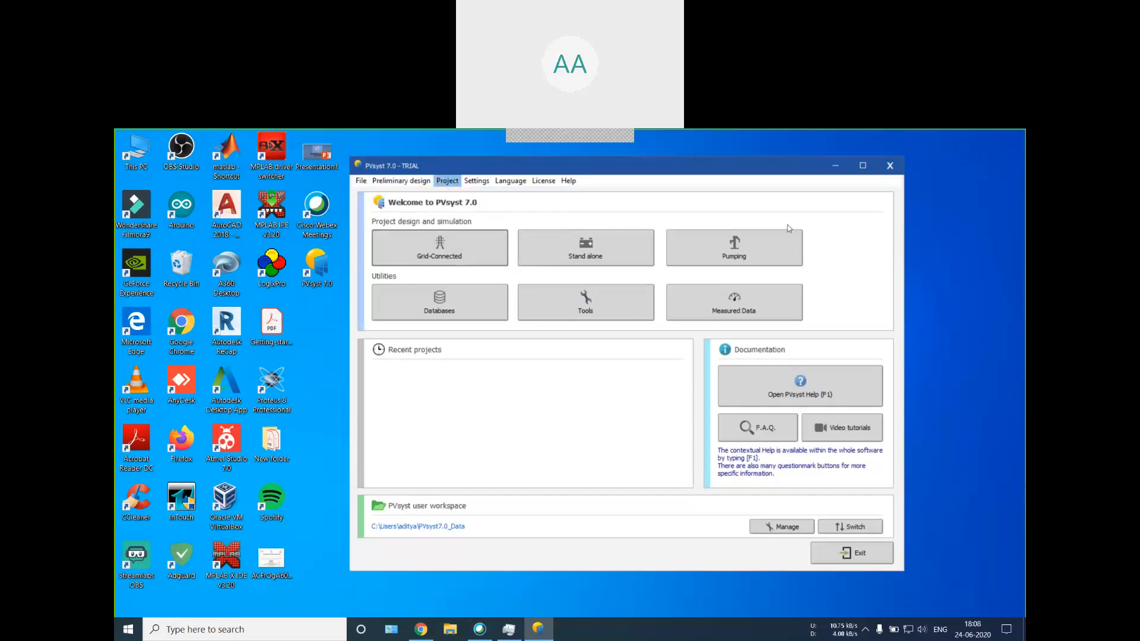
# Step: Start a new grid-connected project
pyautogui.click(455, 182)
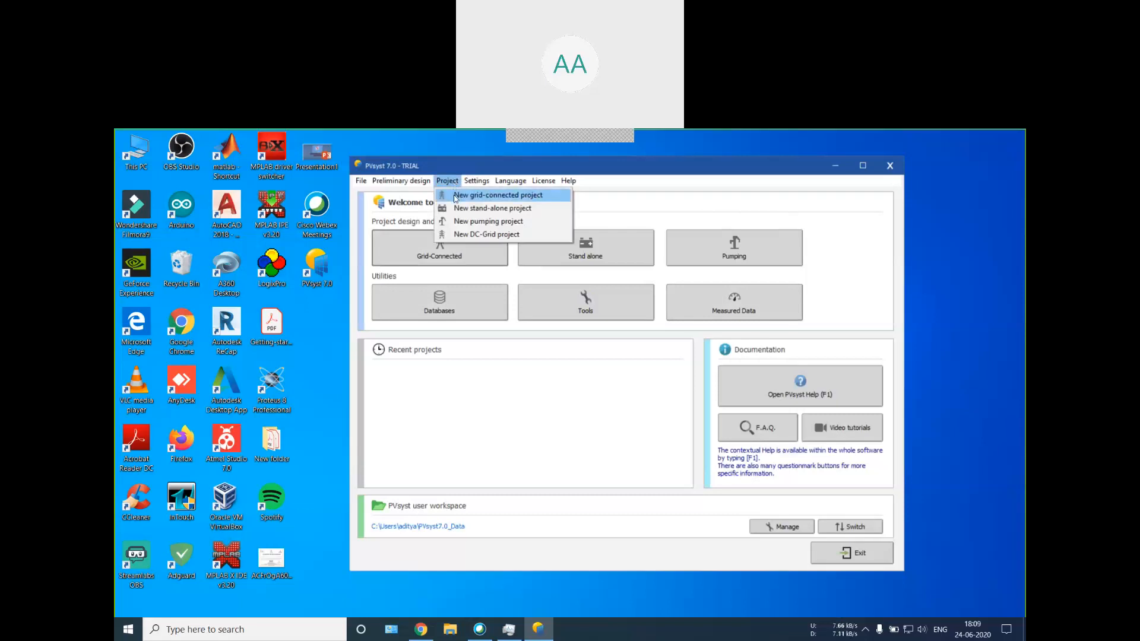
pyautogui.click(456, 195)
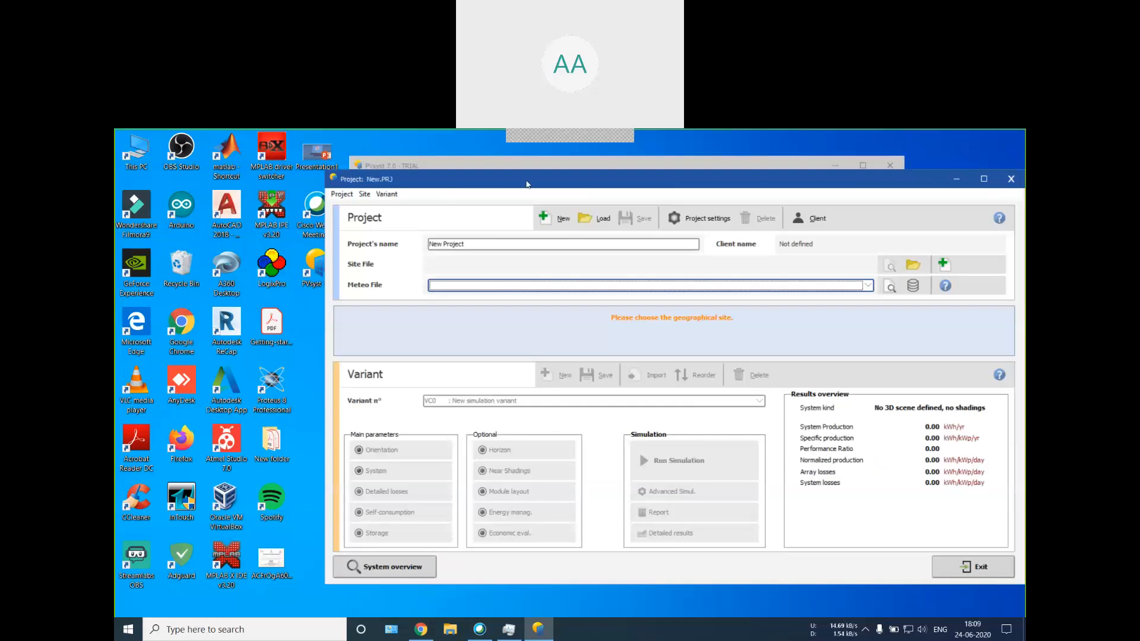
pyautogui.moveTo(485, 180); pyautogui.dragTo(429, 153)
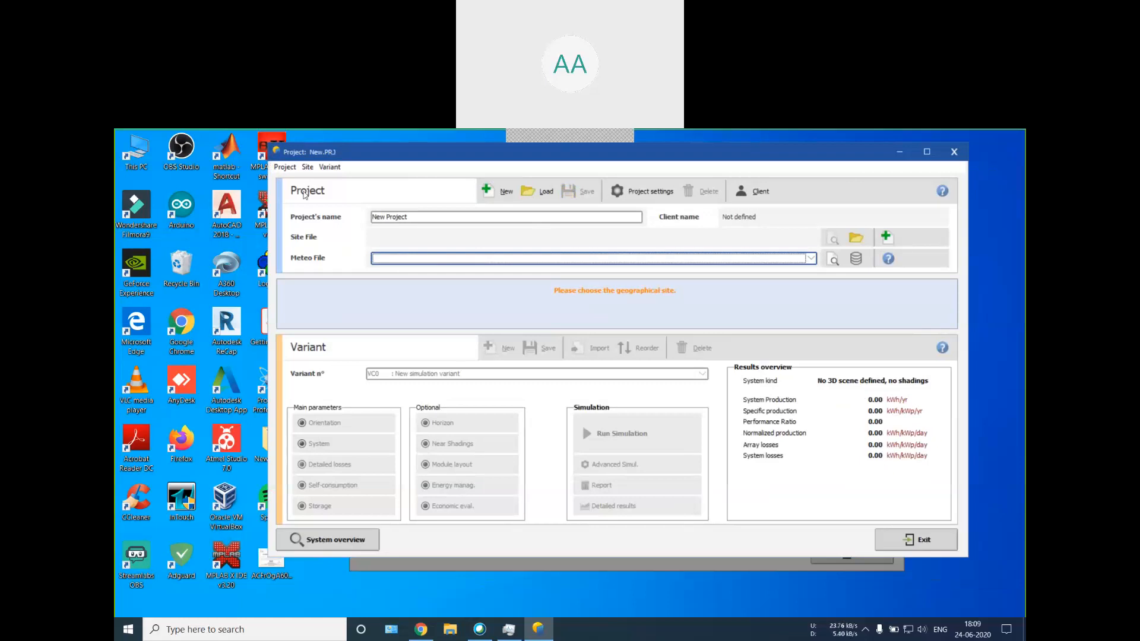
pyautogui.click(285, 168)
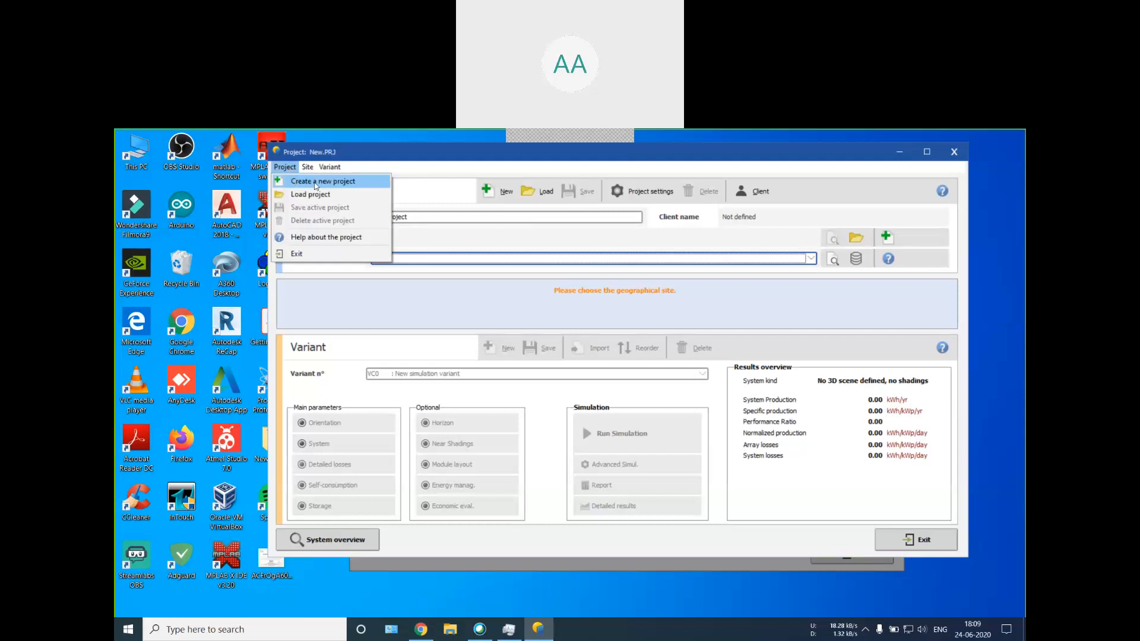
pyautogui.click(379, 181)
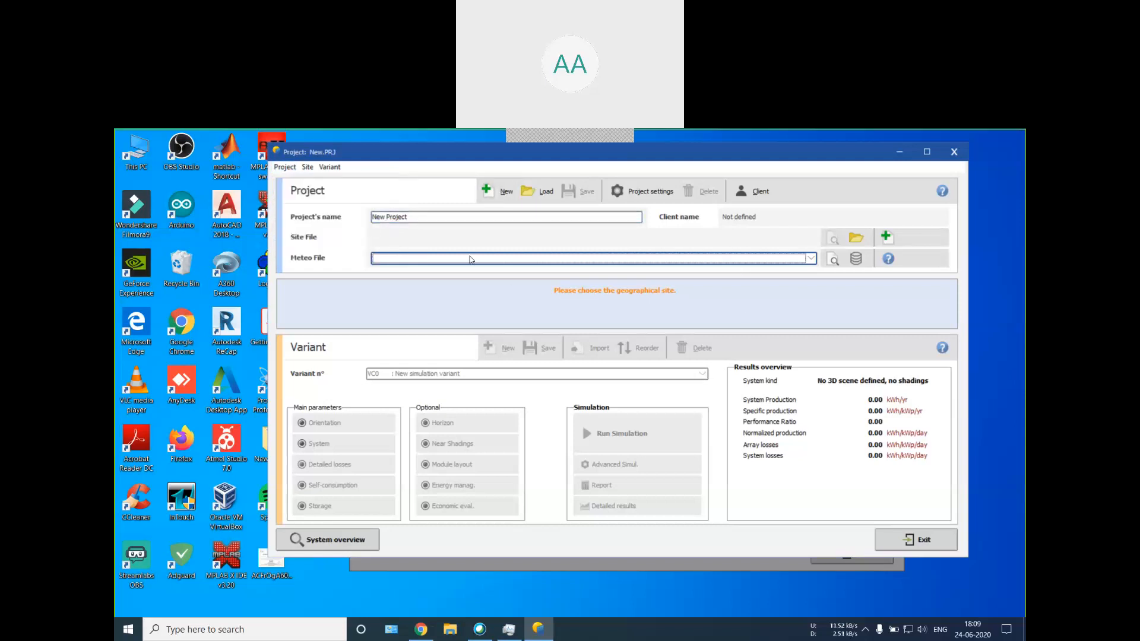
# Step: Rename the new grid-connected project as project1
pyautogui.click(392, 217)
pyautogui.press('BackSpace')
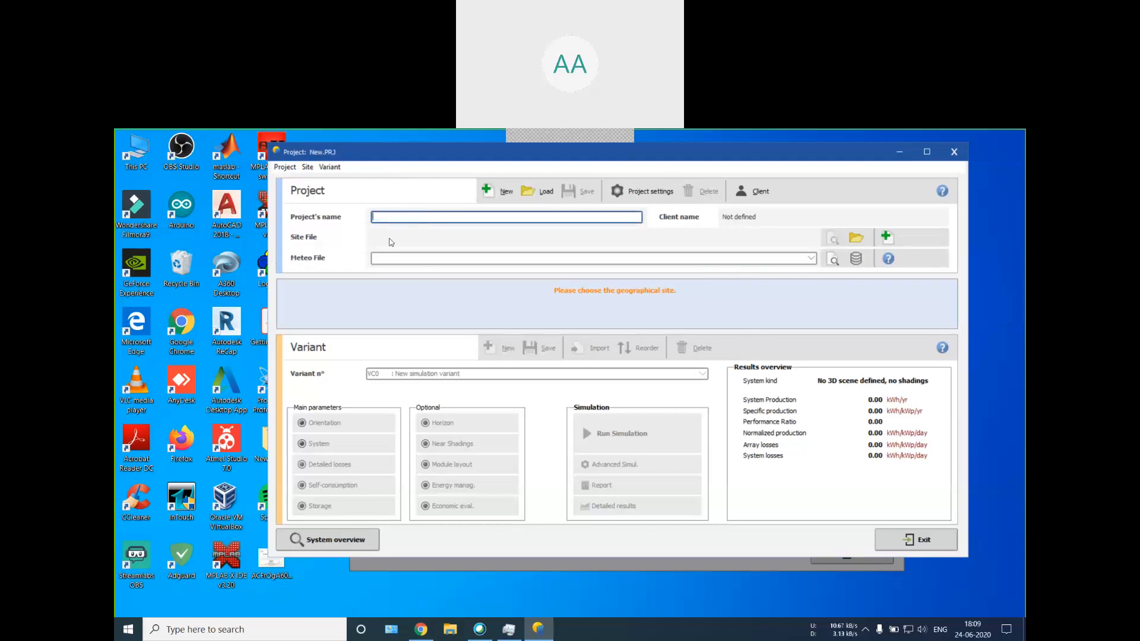
pyautogui.write('n')
pyautogui.press('BackSpace')
pyautogui.write('project1')
# Step: View the list of existing grid-connected projects and leave it without loading one
pyautogui.click(528, 195)
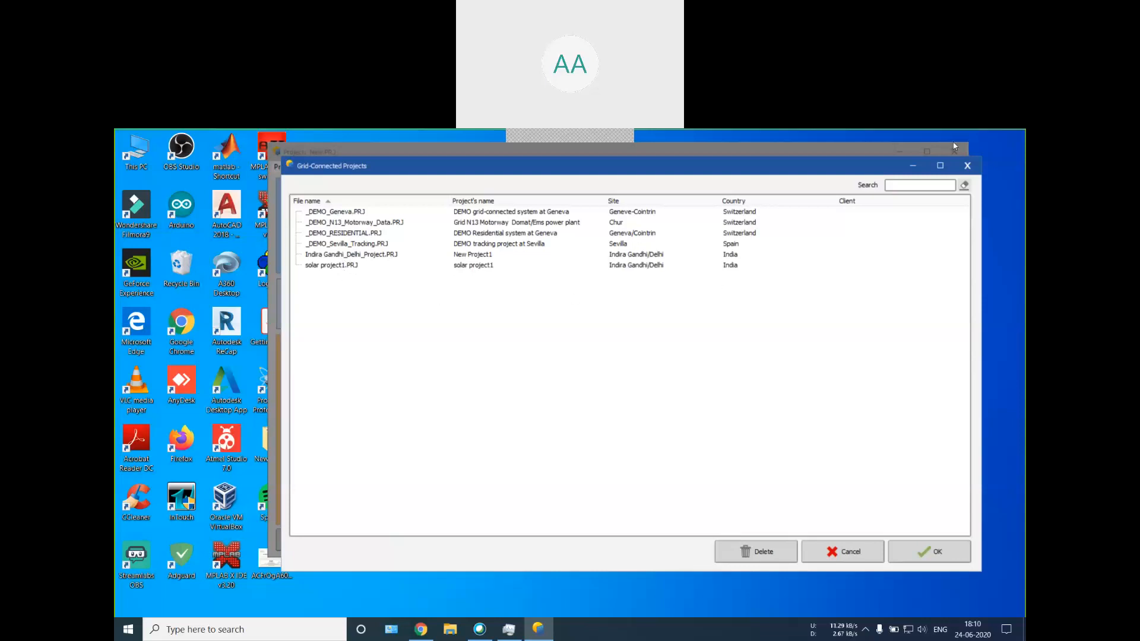
pyautogui.click(967, 165)
pyautogui.write('project1')
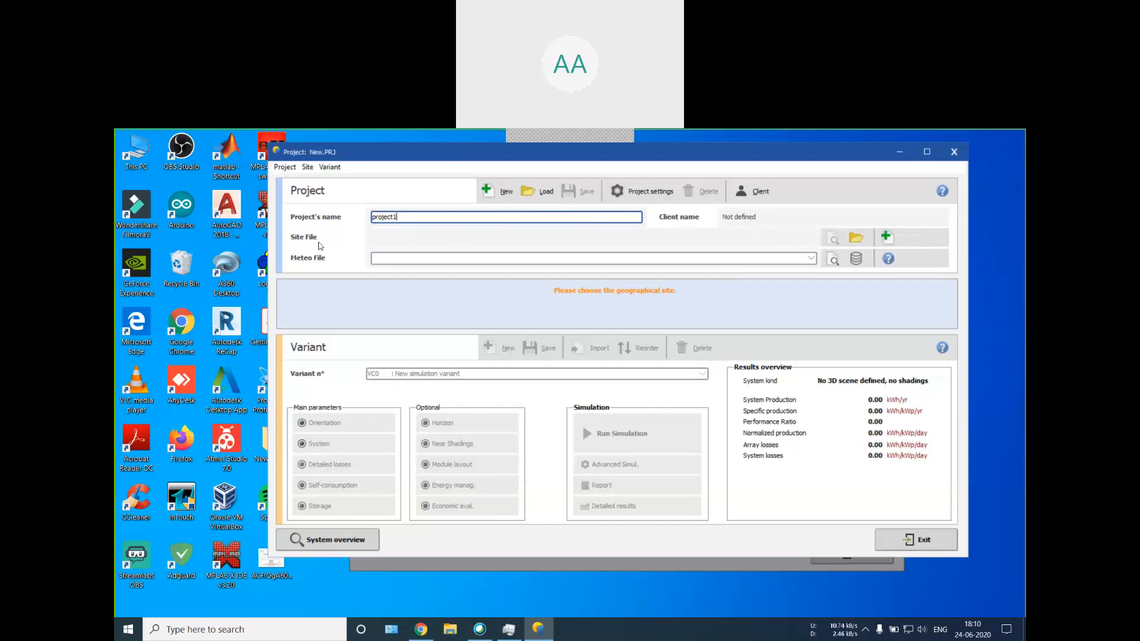
# Step: Choose Indira Gandhi/Delhi, India as the project's geographical site, with Indira Gandhi_Delhi_MN72_SYN.MET as its meteo file
pyautogui.click(855, 239)
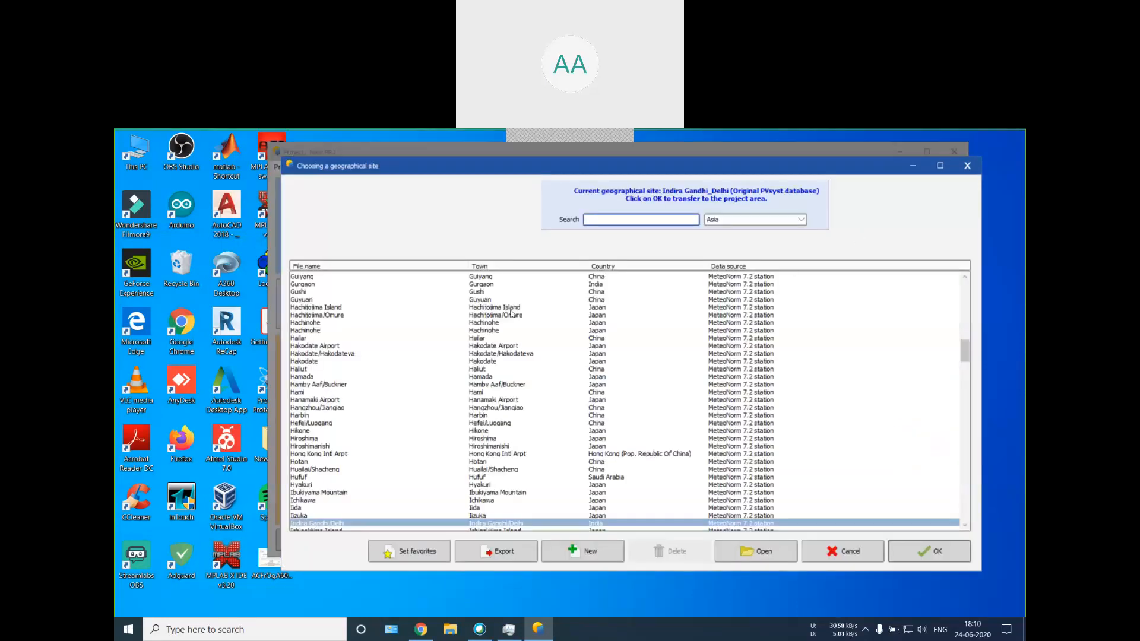
pyautogui.scroll(-5, 461, 375)
pyautogui.scroll(-20, 460, 375)
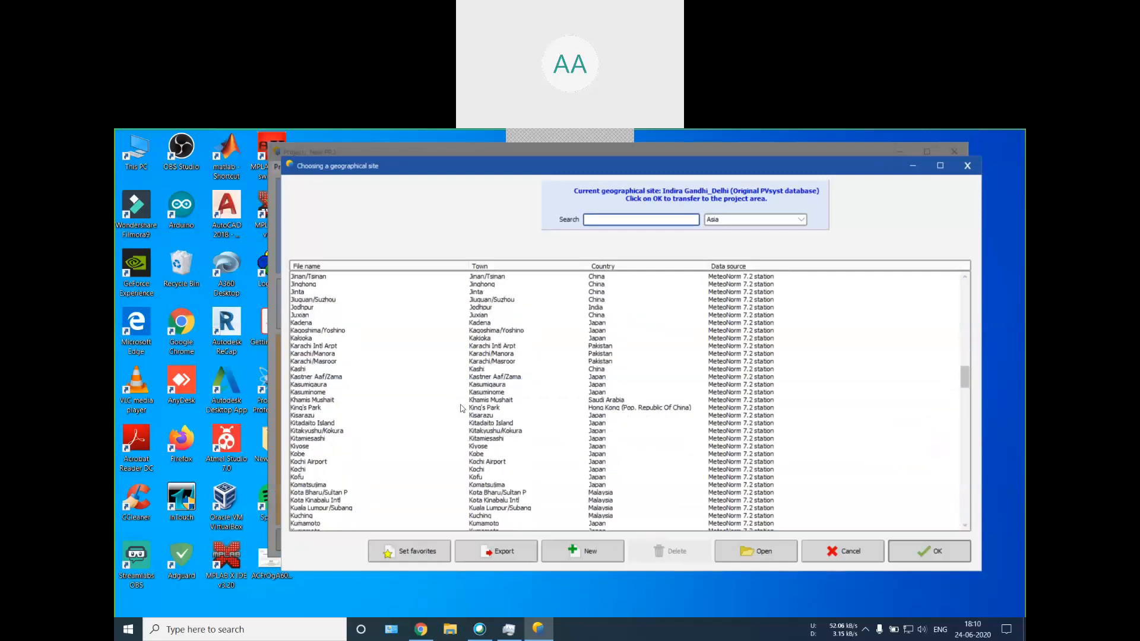
pyautogui.scroll(20, 465, 419)
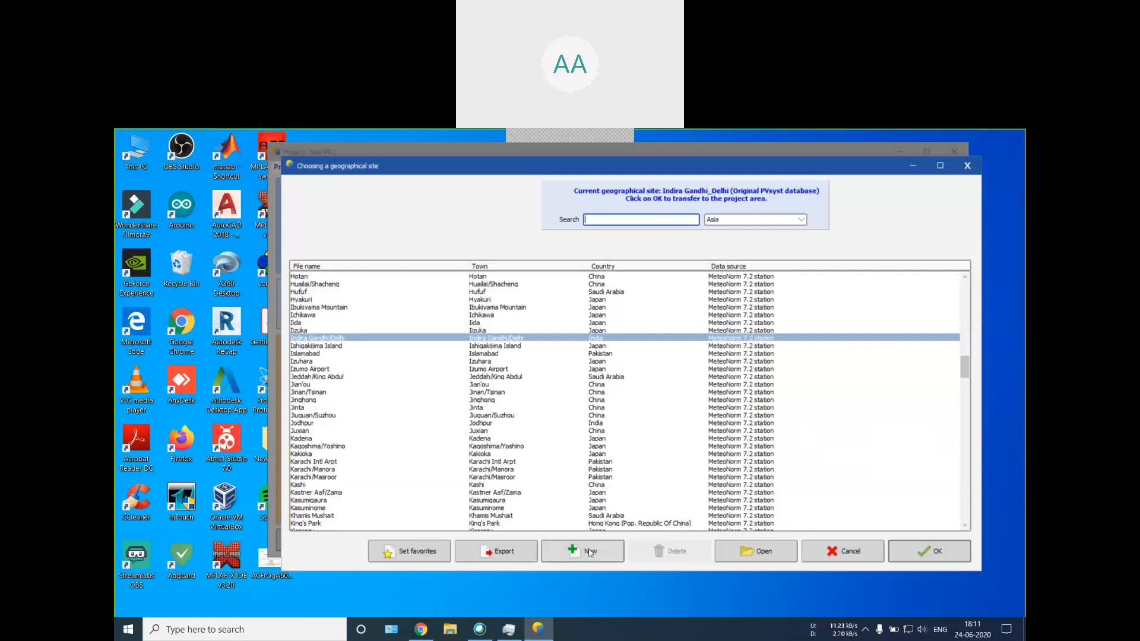
pyautogui.doubleClick(604, 337)
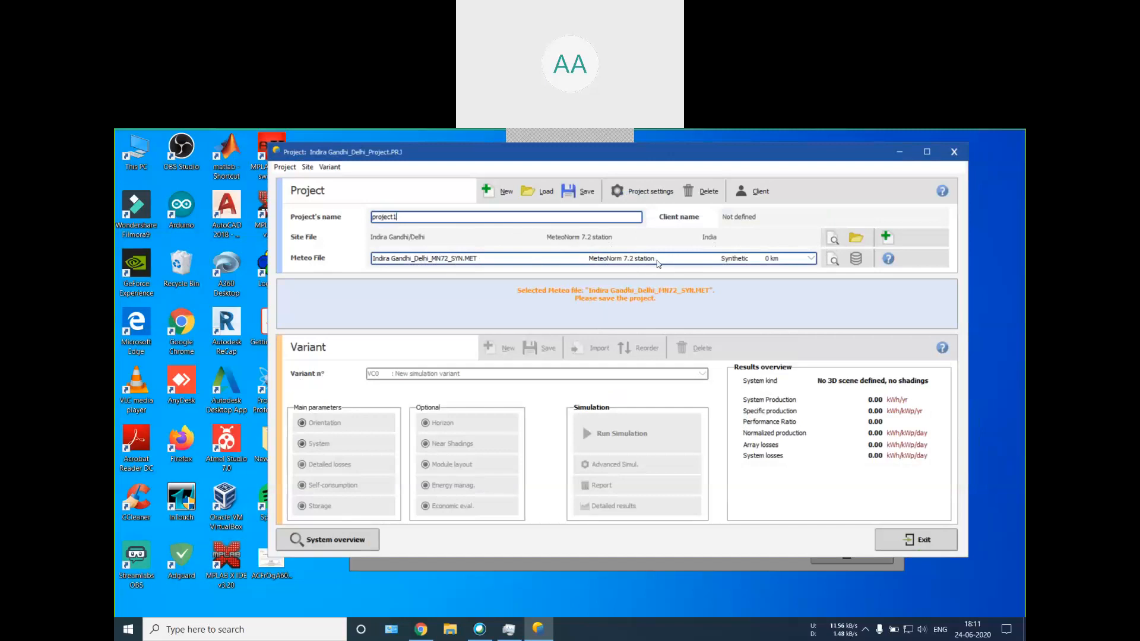
pyautogui.click(722, 262)
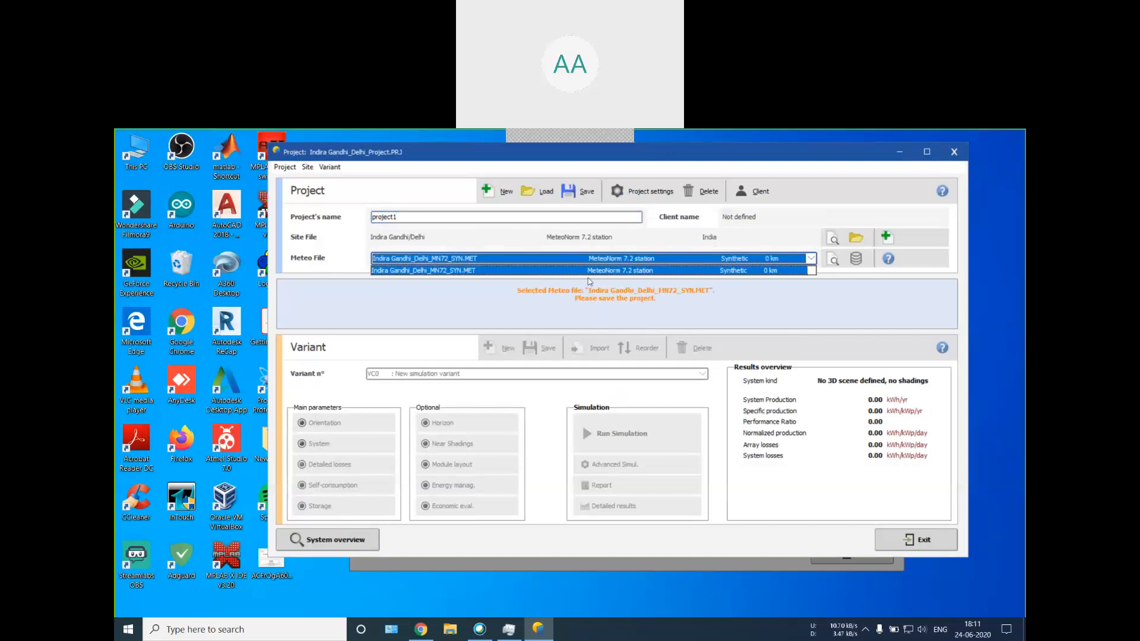
pyautogui.click(643, 271)
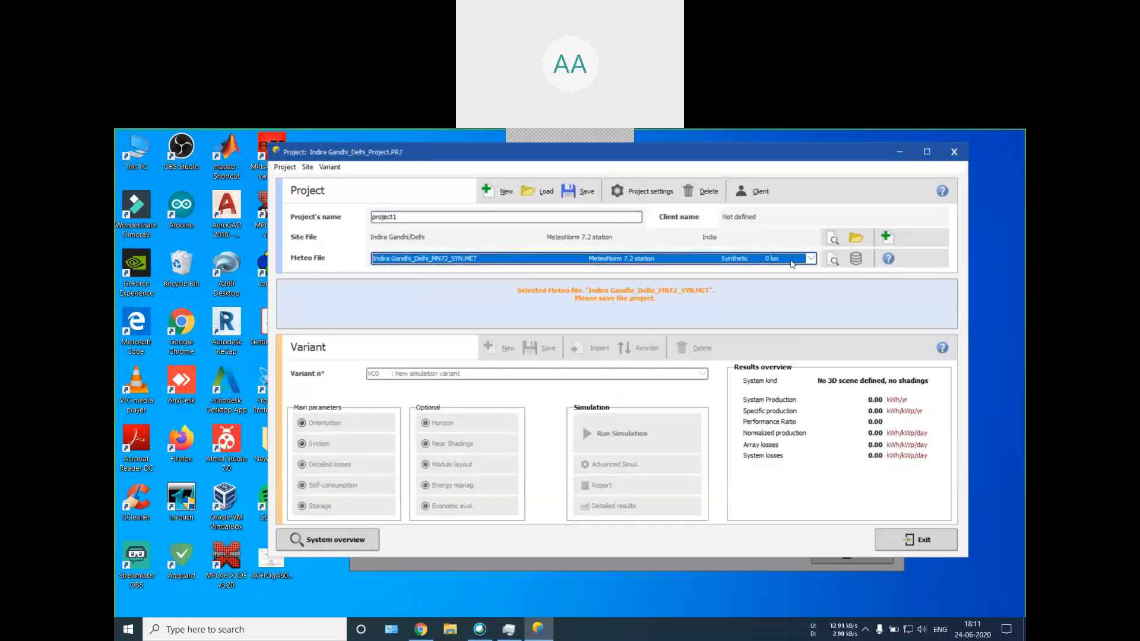
# Step: Open the meteo database and look through its list of geographical sites for Asia
pyautogui.click(859, 261)
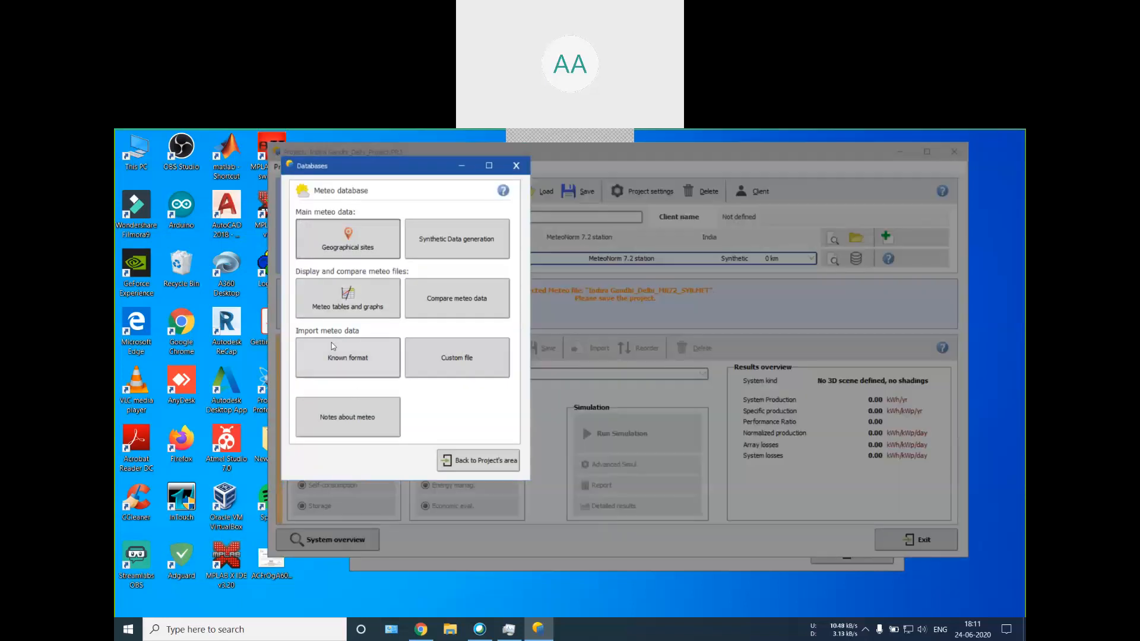
pyautogui.click(349, 249)
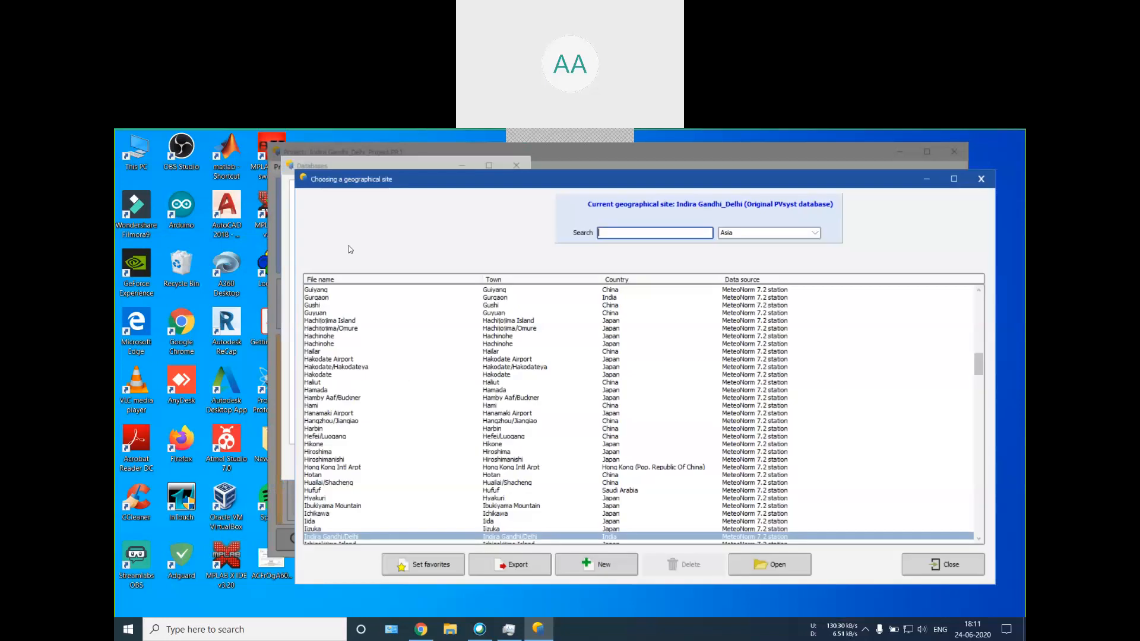
pyautogui.scroll(-11, 567, 345)
pyautogui.scroll(8, 571, 385)
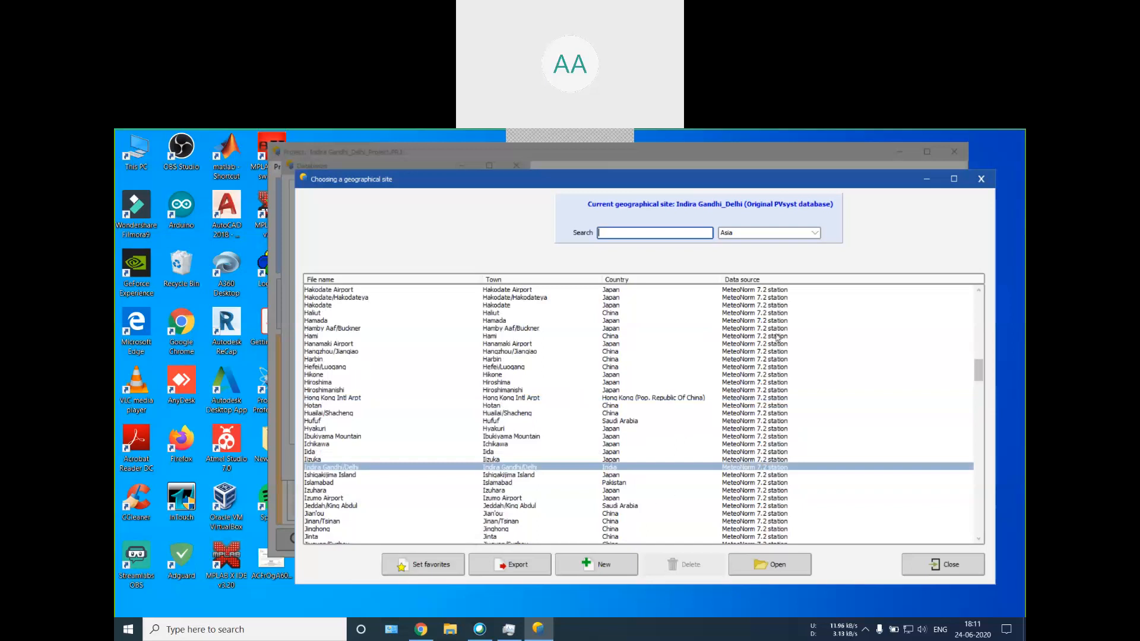
pyautogui.click(980, 178)
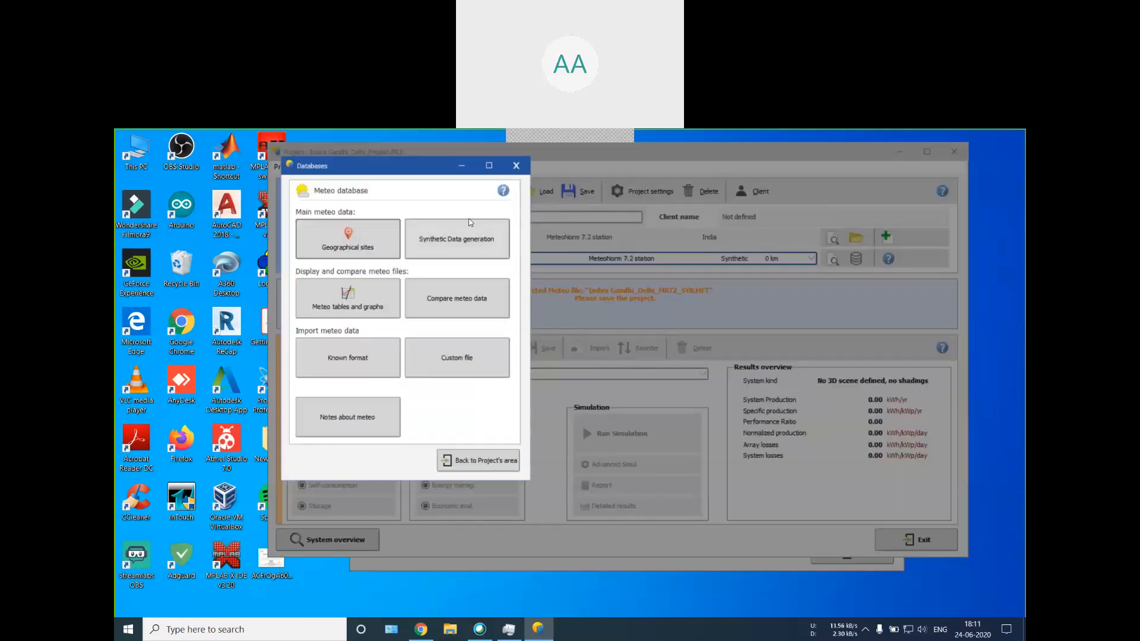
# Step: Open the synthetic hourly data generation for Indira Gandhi/Delhi and read the help page on synthetic data generation
pyautogui.click(452, 249)
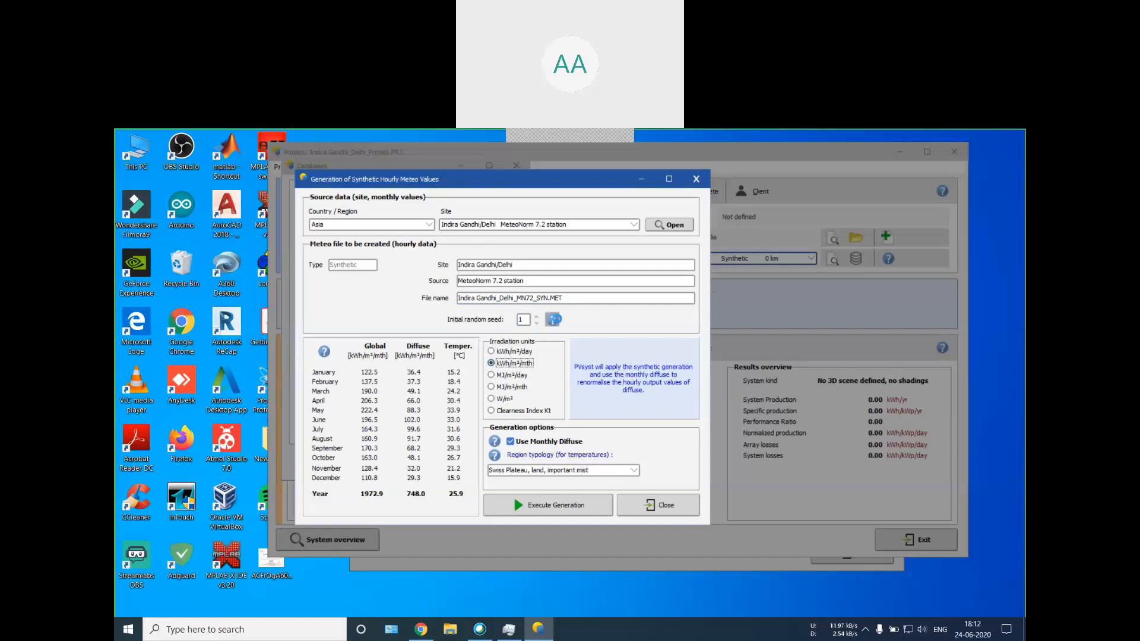
pyautogui.click(553, 319)
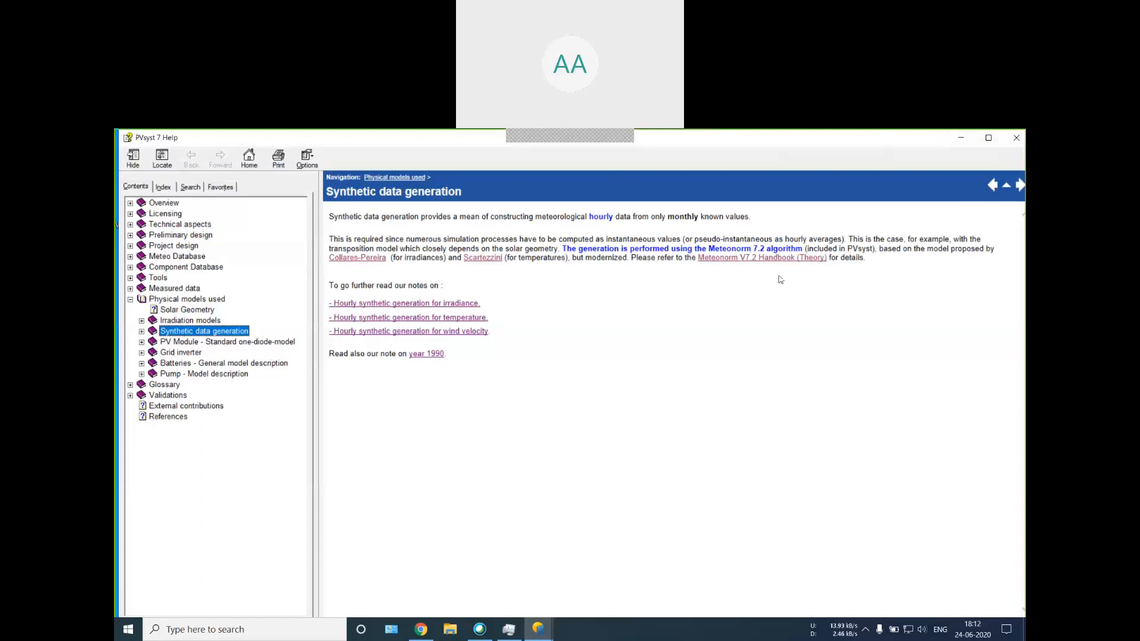
pyautogui.click(961, 137)
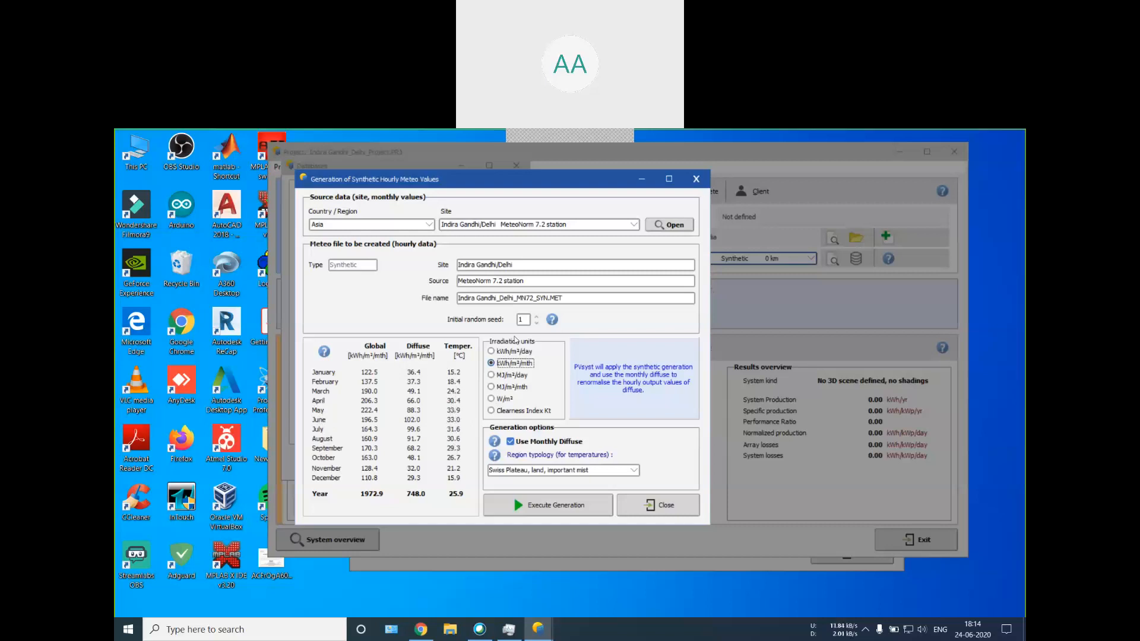
# Step: Compare the monthly meteo values in different irradiation units and the clearness index, ending with kWh/m²/day
pyautogui.click(528, 353)
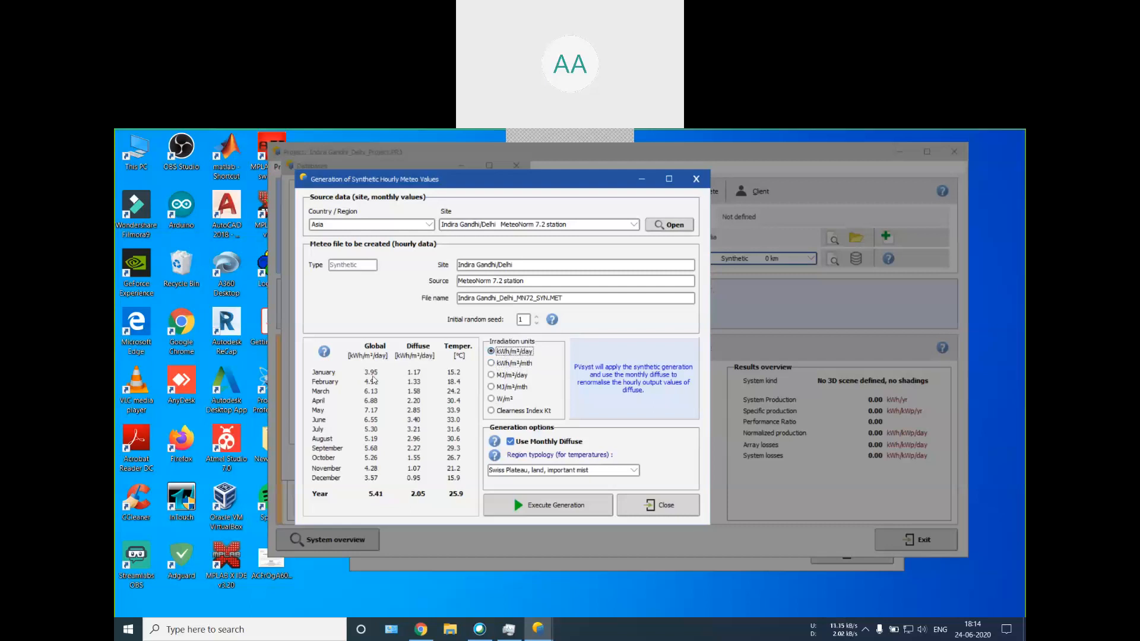
pyautogui.click(522, 367)
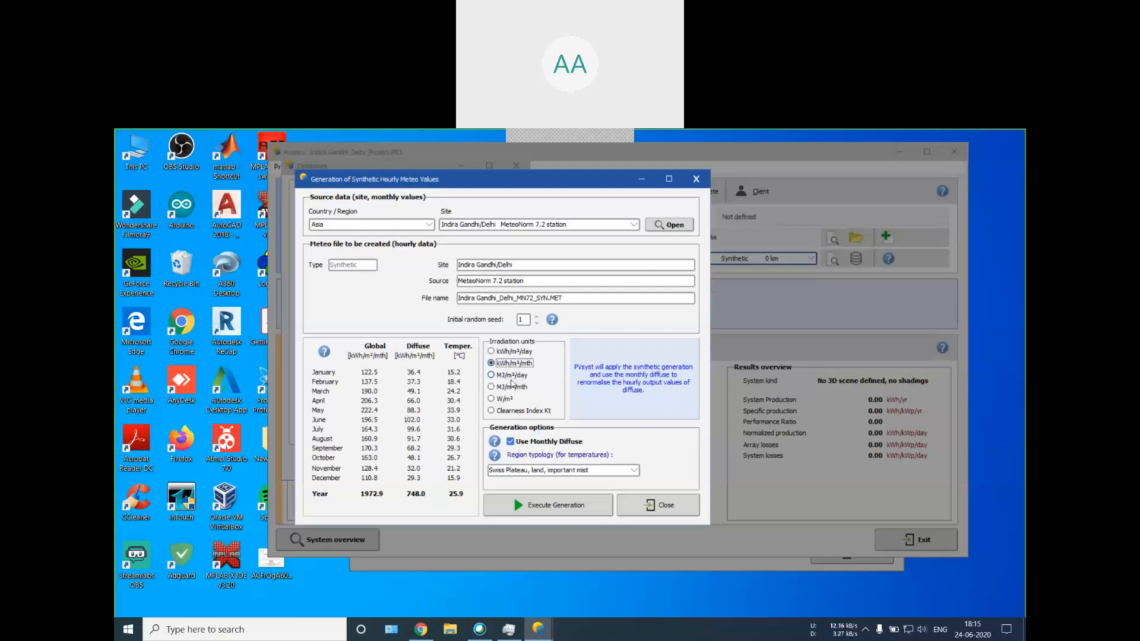
pyautogui.click(511, 379)
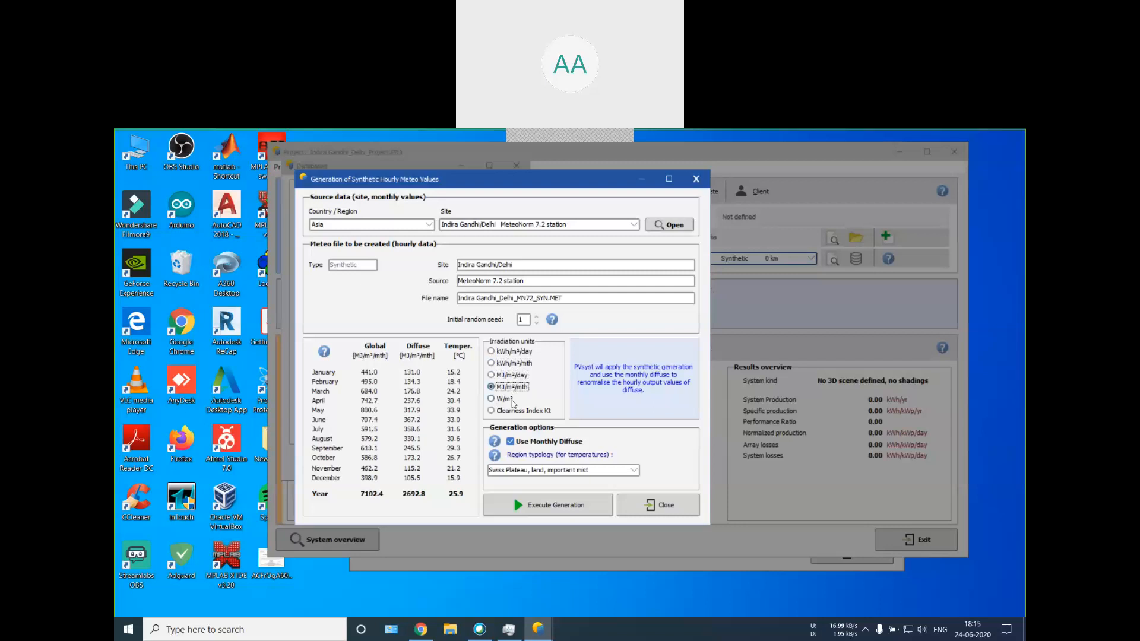
pyautogui.click(510, 401)
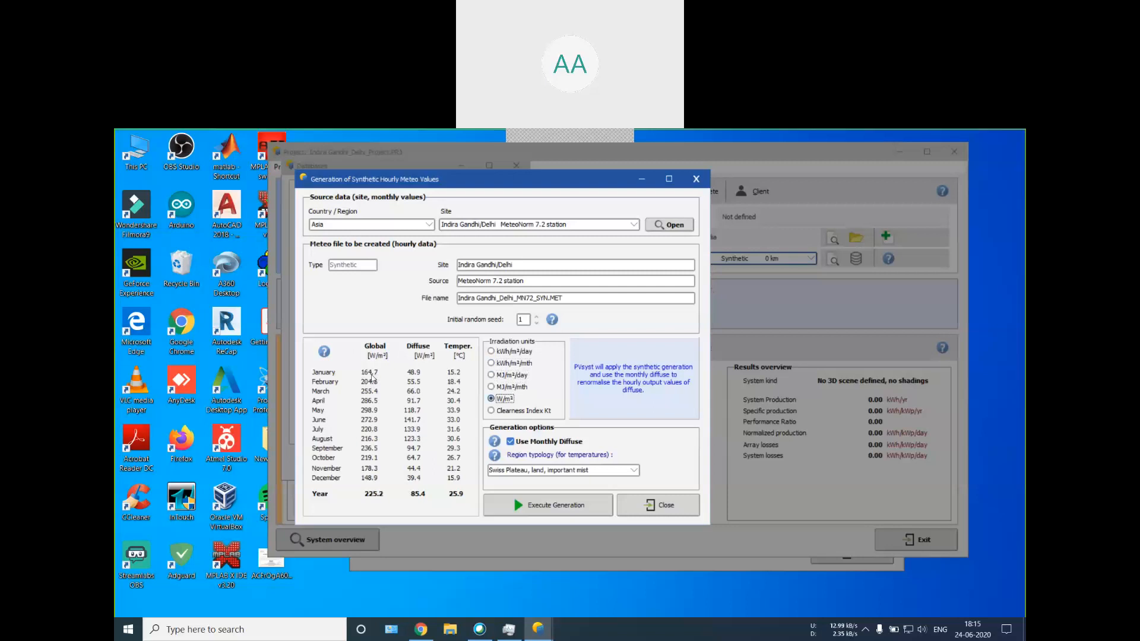
pyautogui.click(520, 413)
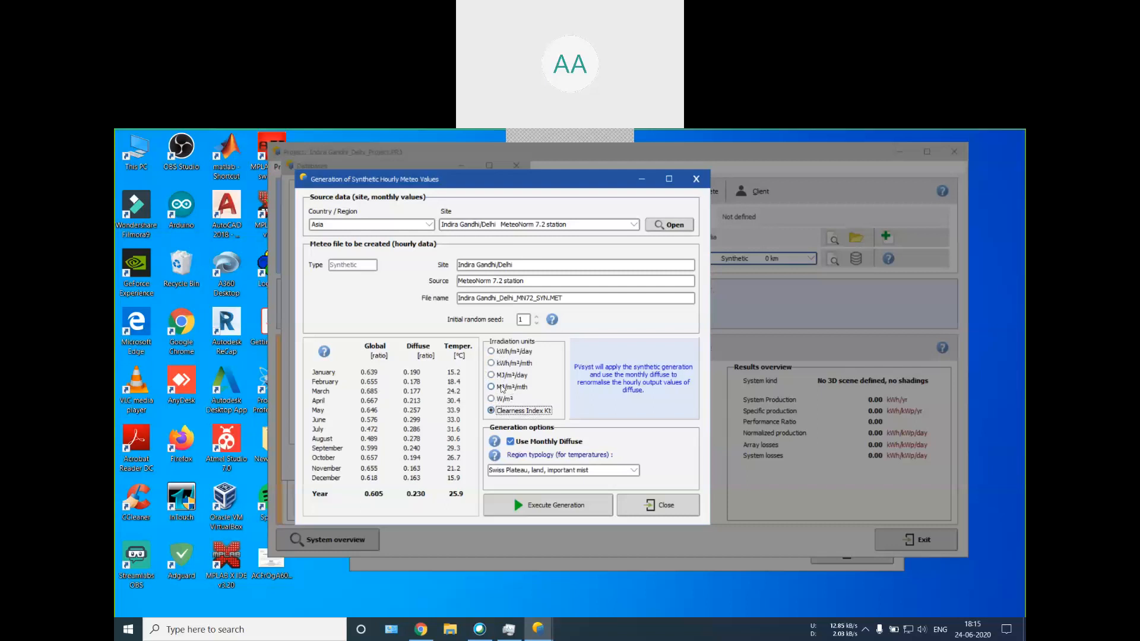
pyautogui.click(506, 352)
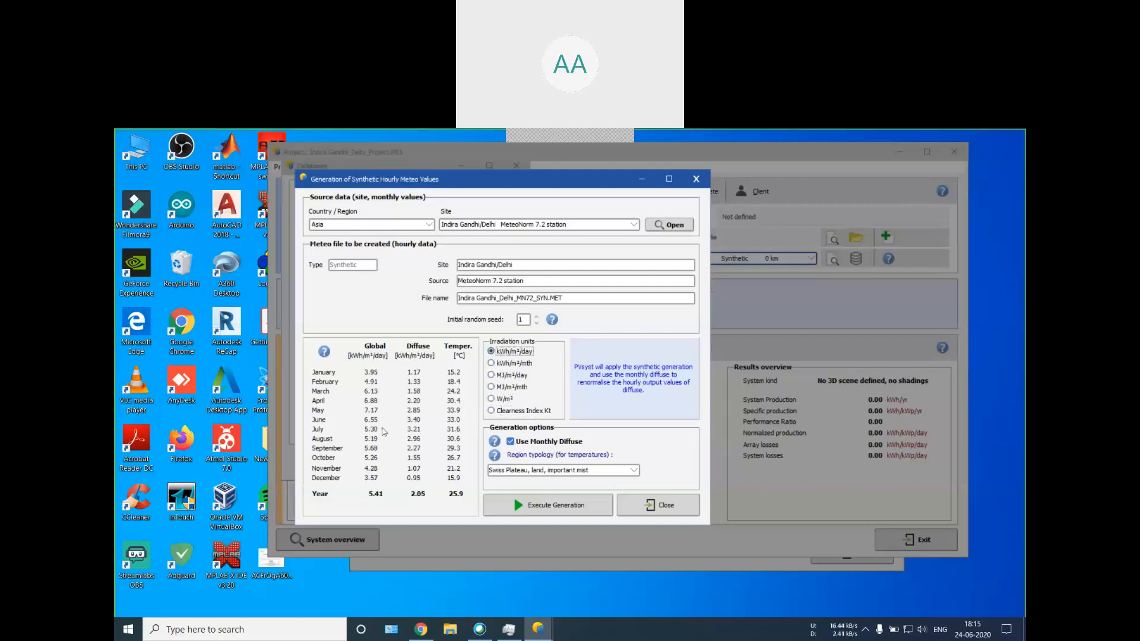
# Step: Show the irradiation in kWh/m²/mth, keep region typology Swiss Plateau, land, important mist, and generate Indira Gandhi_Delhi_MN72_SYN.MET
pyautogui.click(514, 363)
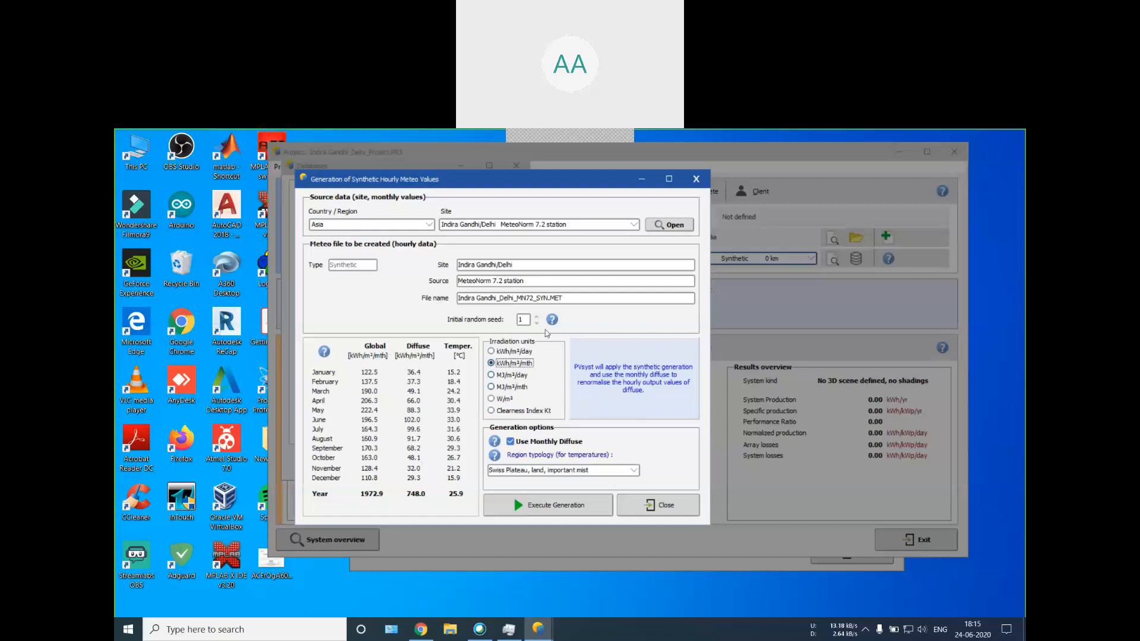
pyautogui.click(511, 469)
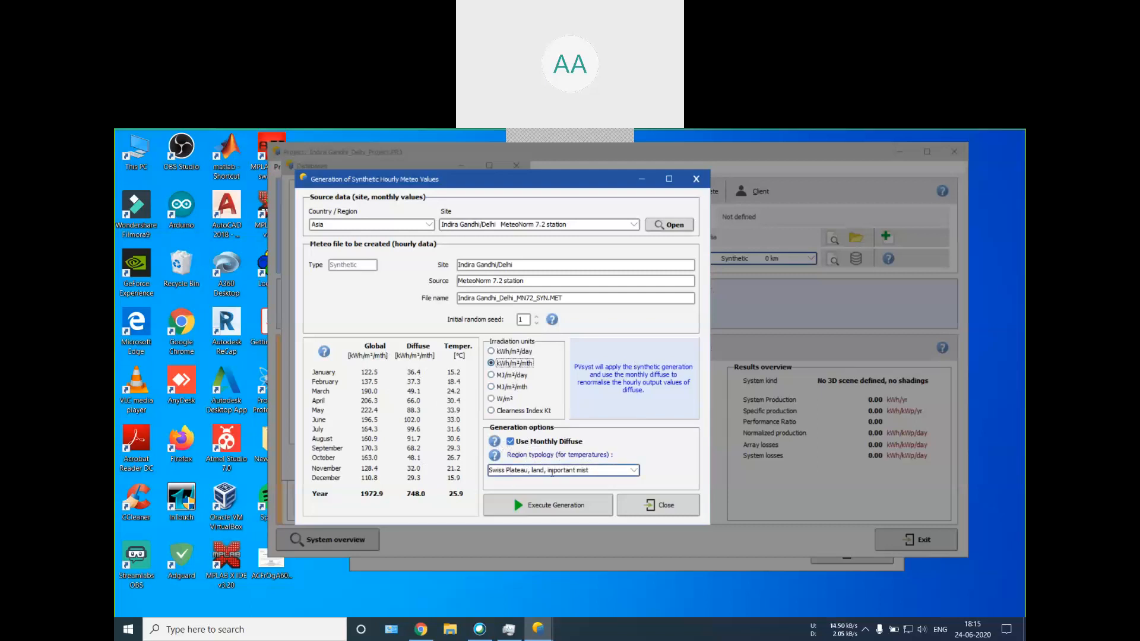
pyautogui.click(632, 470)
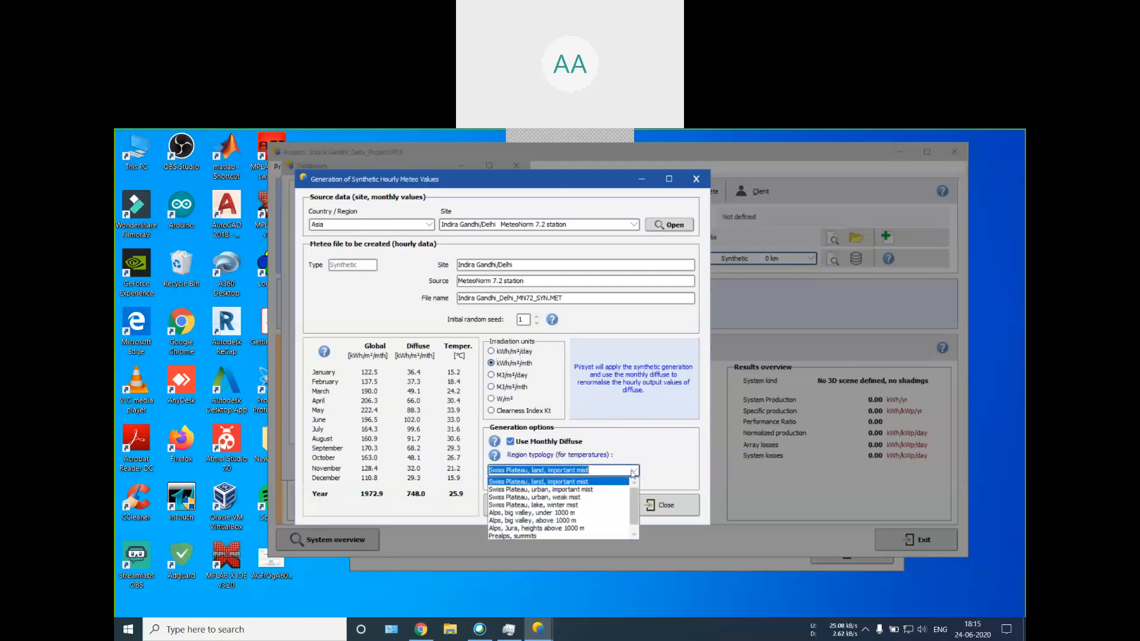
pyautogui.scroll(-1, 570, 487)
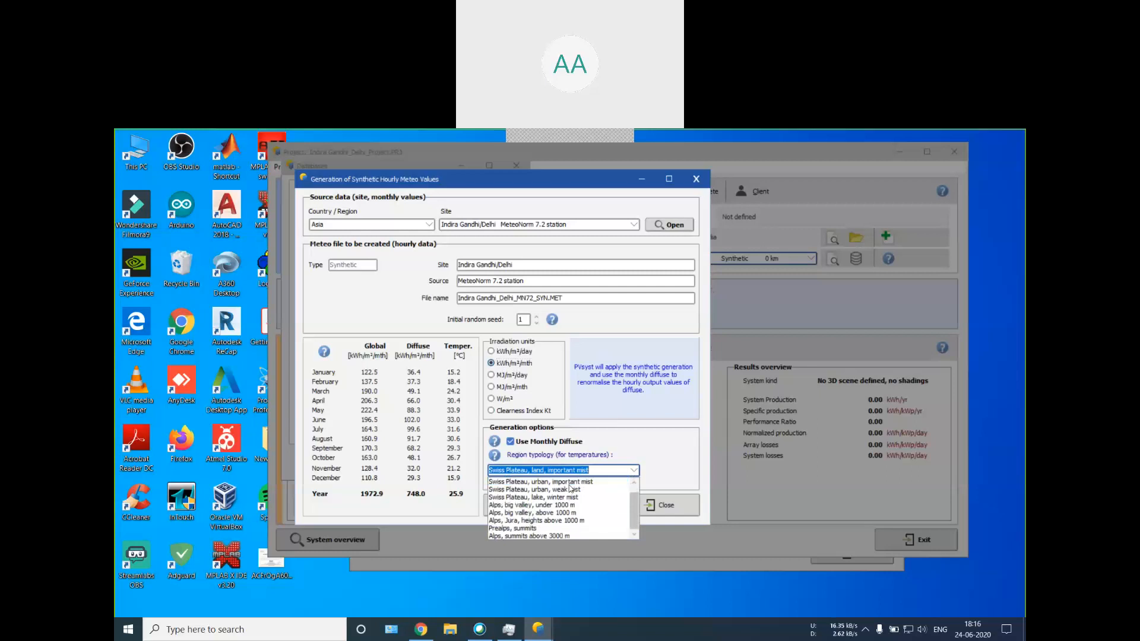
pyautogui.click(621, 470)
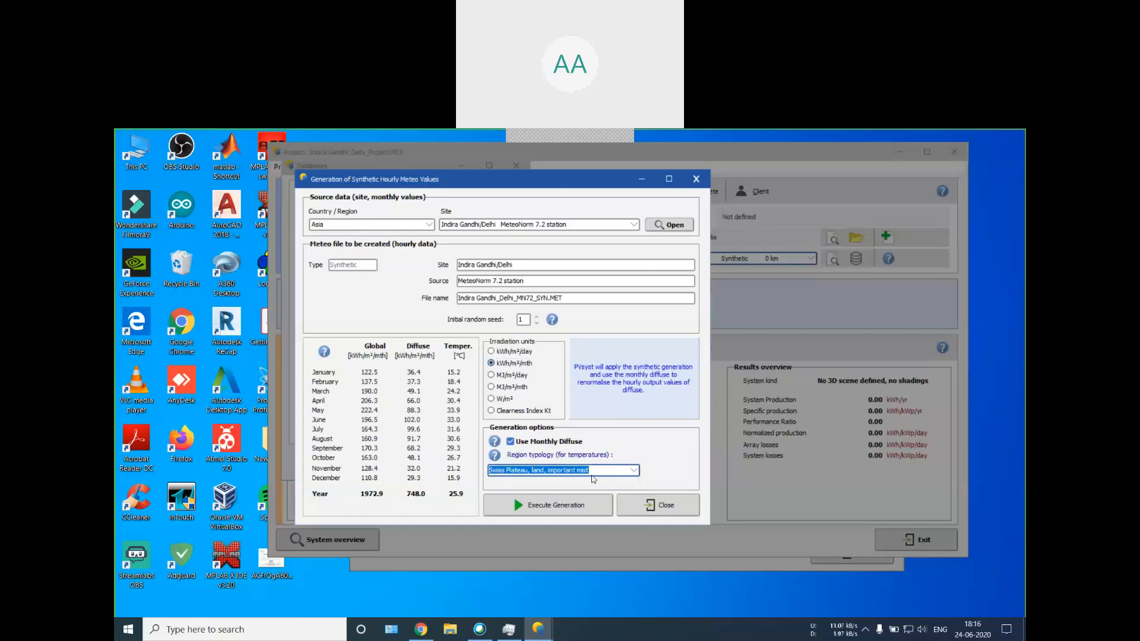
pyautogui.click(536, 511)
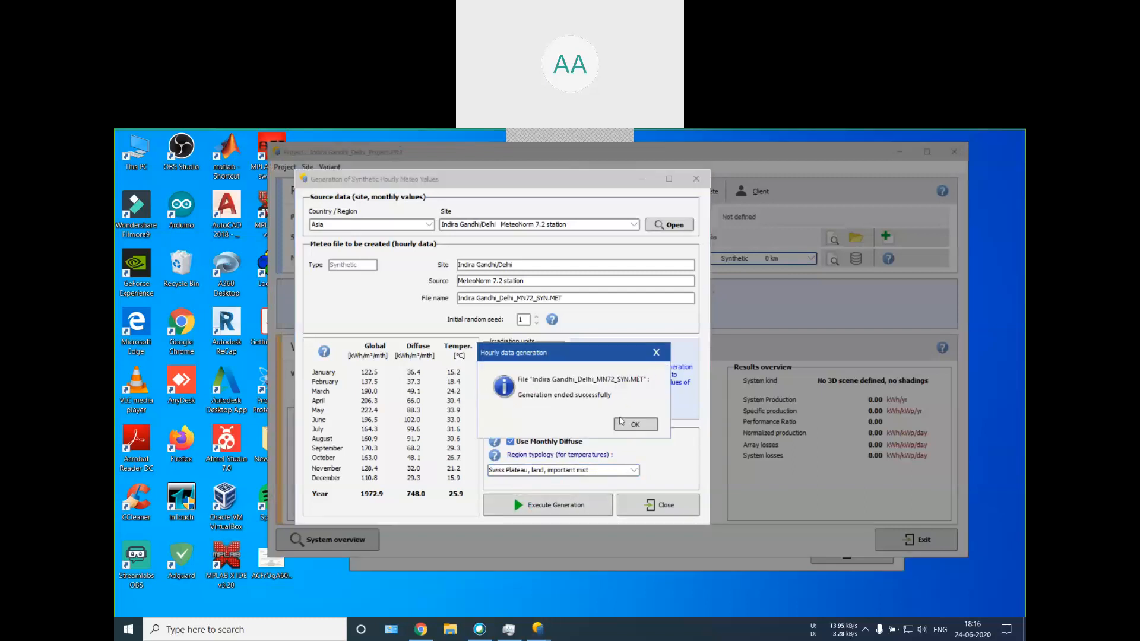
pyautogui.click(635, 424)
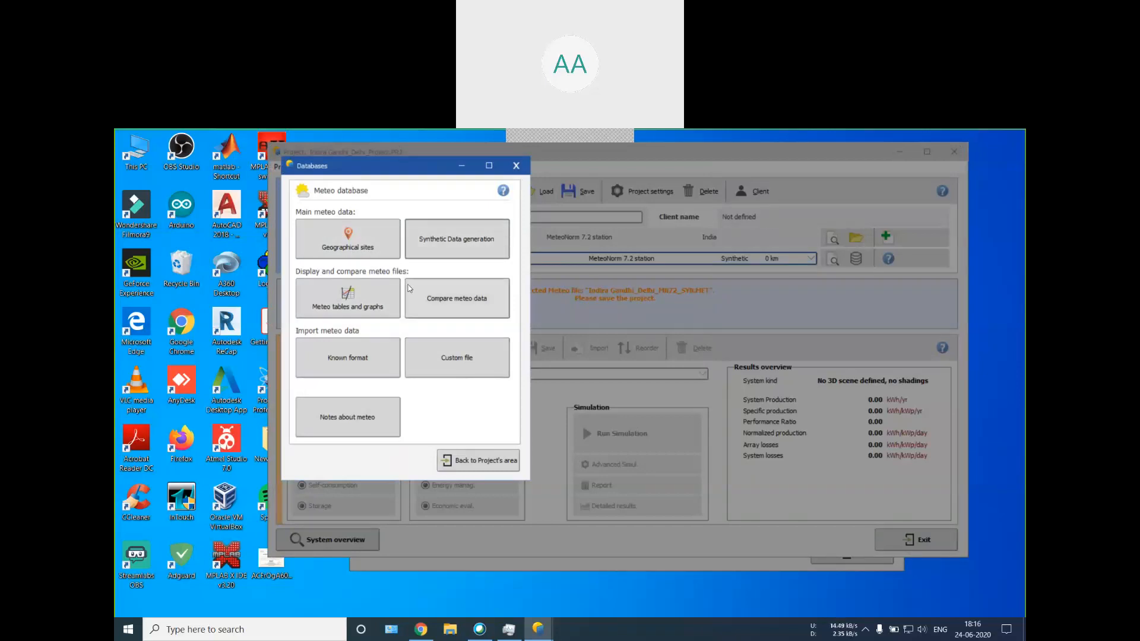
# Step: Examine the Indira Gandhi/Delhi synthetic file in the meteo tables and graphs, including its option to export the meteo site
pyautogui.click(336, 316)
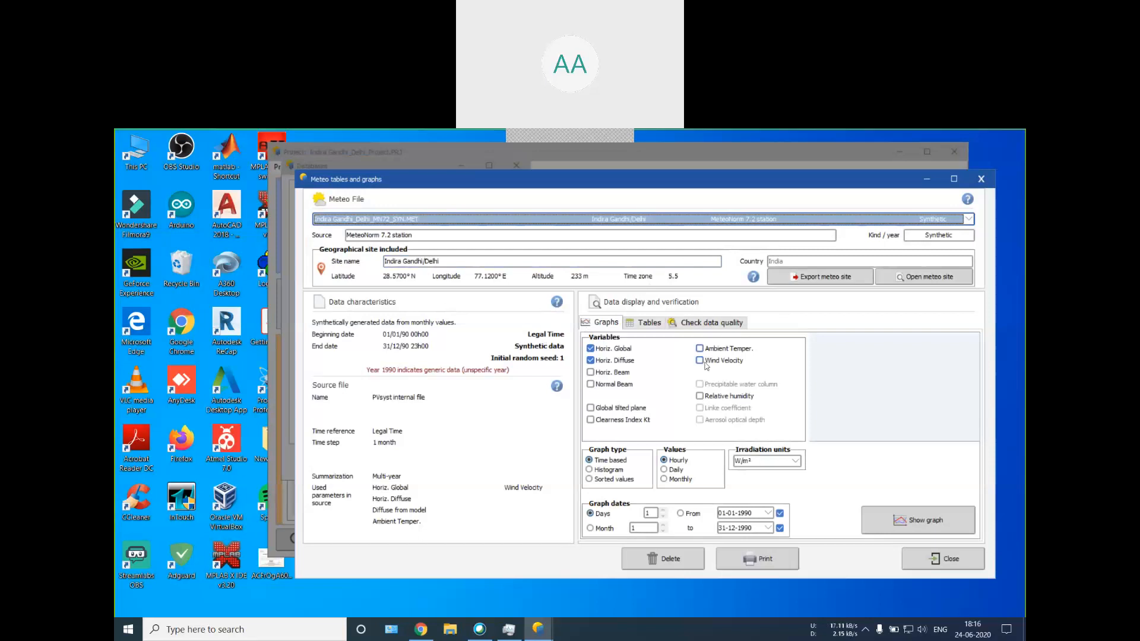
pyautogui.click(357, 234)
pyautogui.click(845, 282)
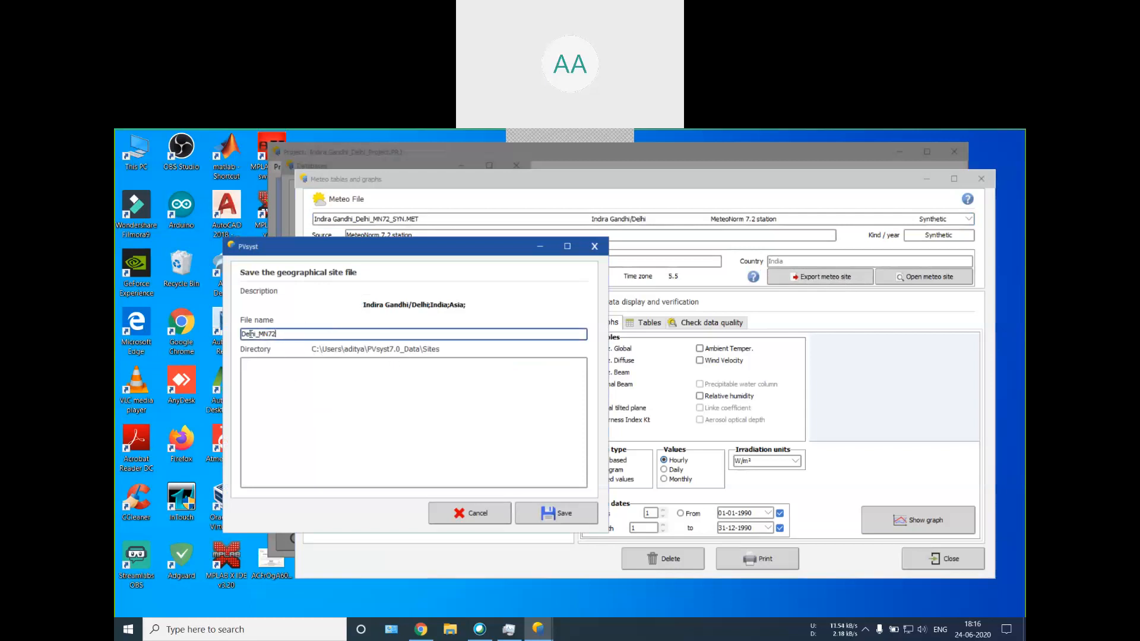
pyautogui.click(475, 521)
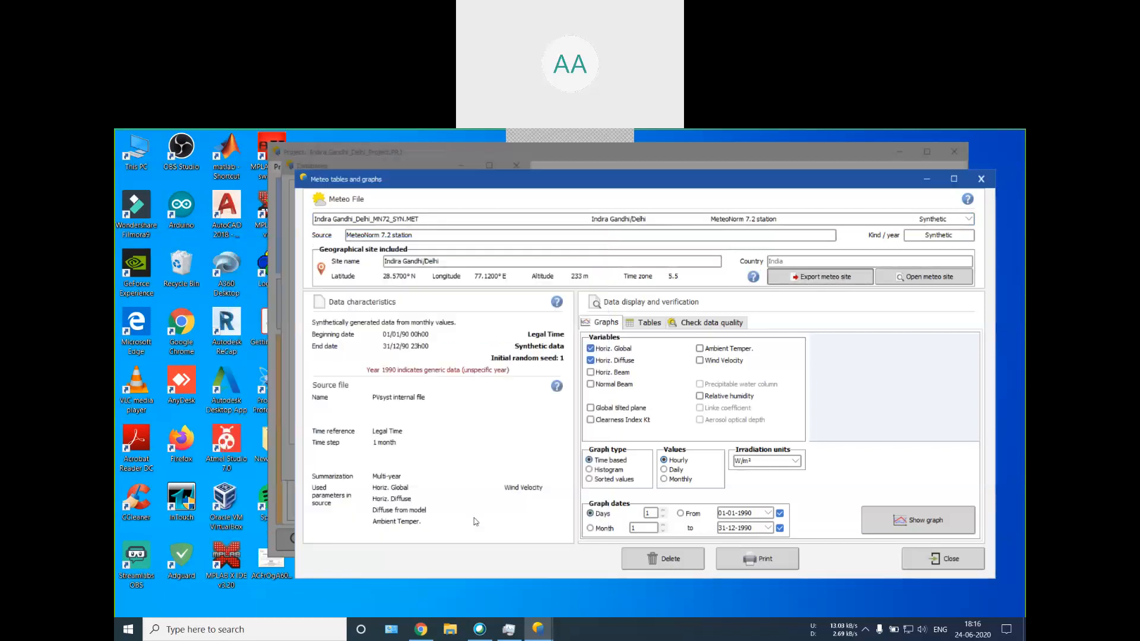
pyautogui.click(980, 181)
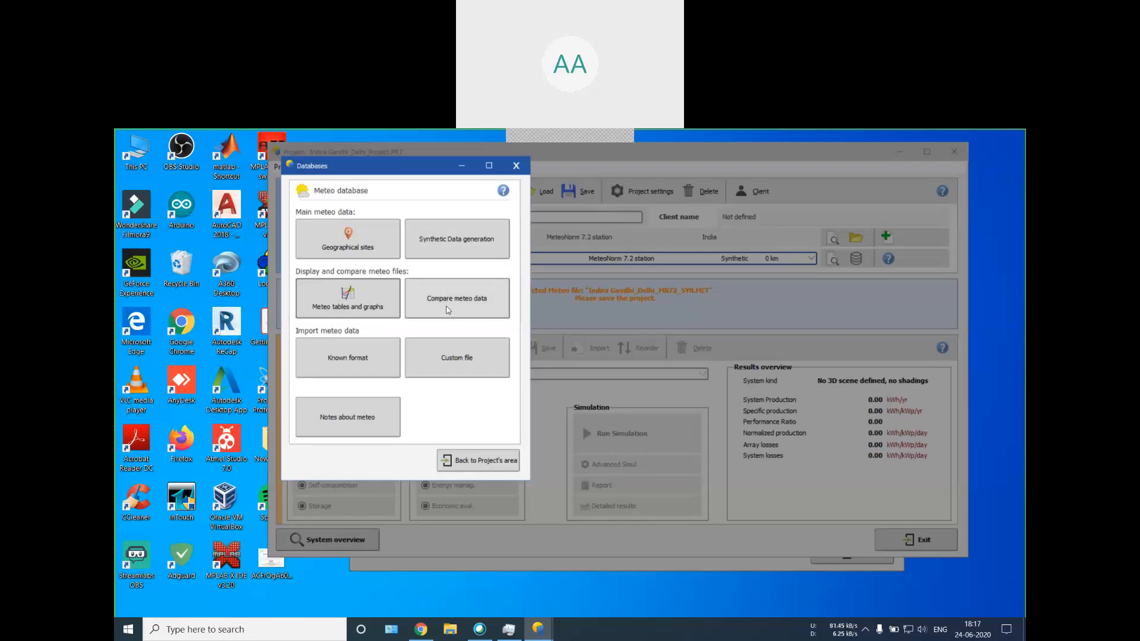
# Step: Look at the meteo data comparison and the known-format meteo import, closing each without changes
pyautogui.click(478, 306)
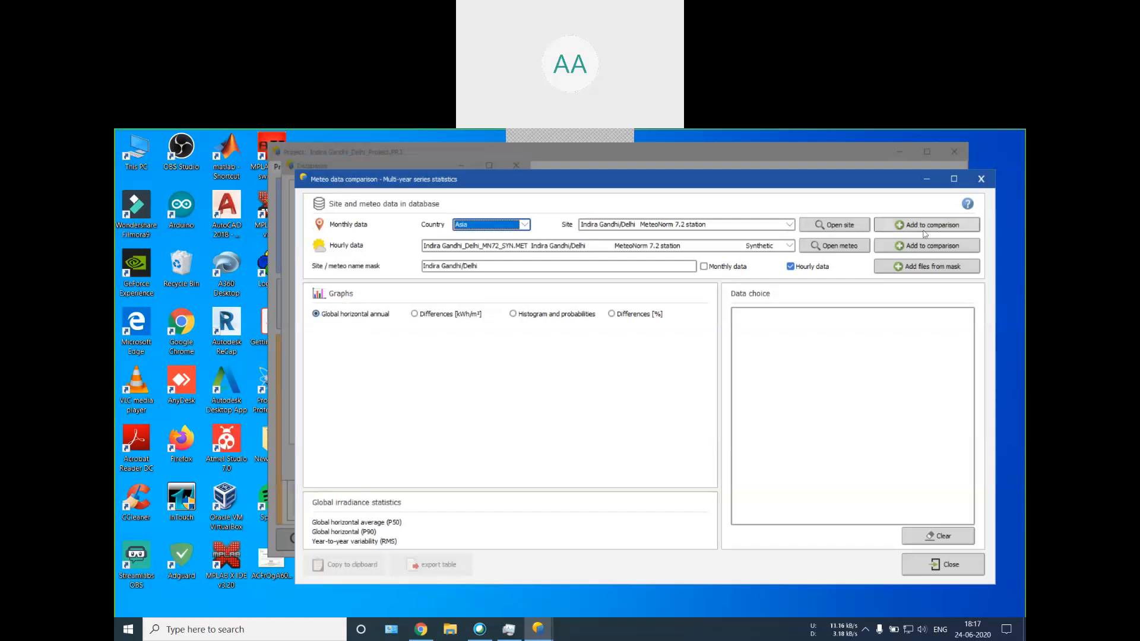
pyautogui.click(980, 181)
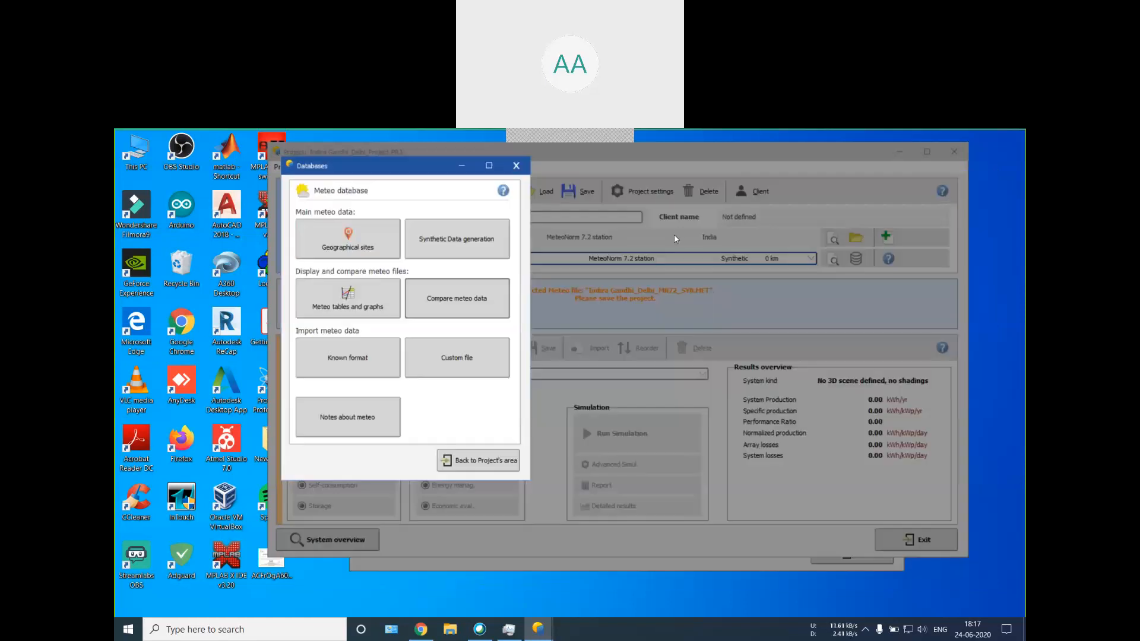
pyautogui.click(331, 367)
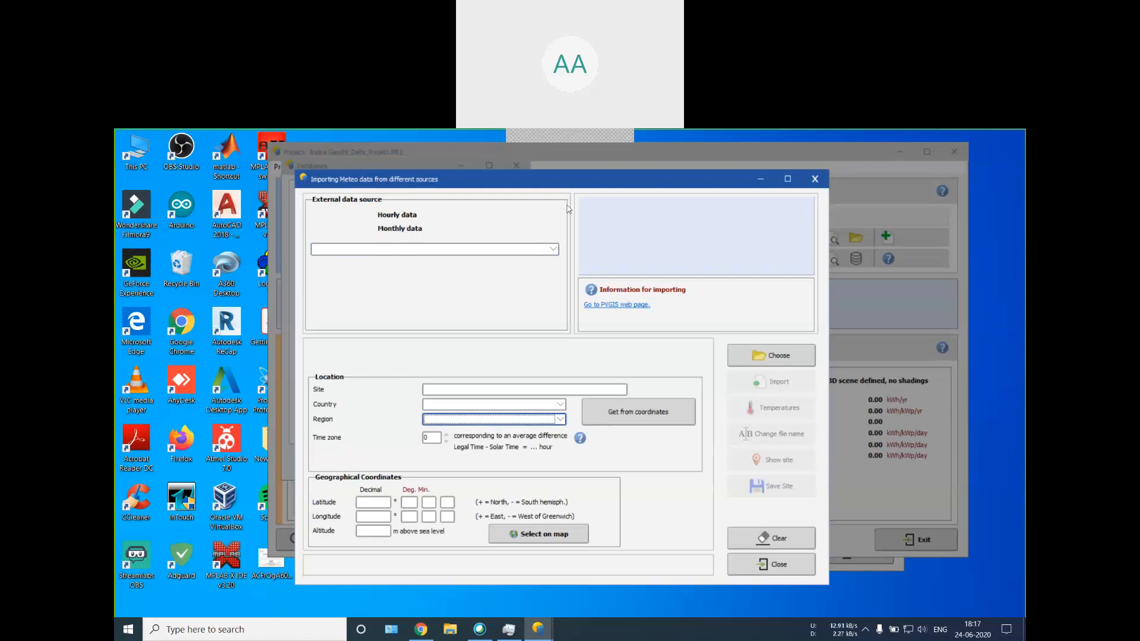
pyautogui.click(815, 179)
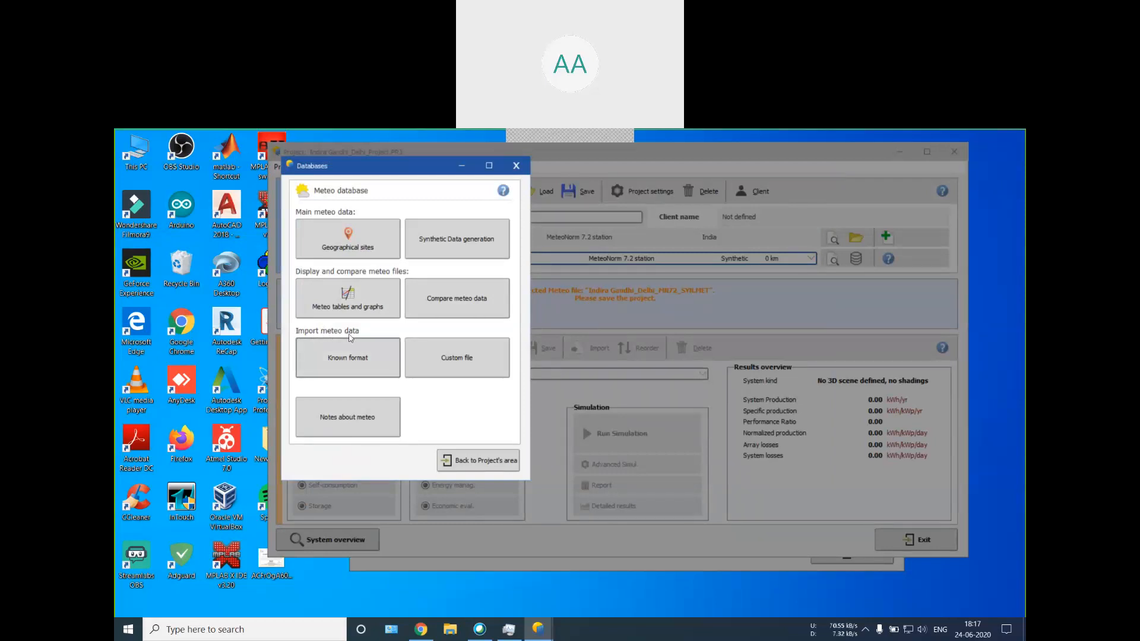
# Step: Look through the external data sources offered for importing meteo data in a known format
pyautogui.click(352, 359)
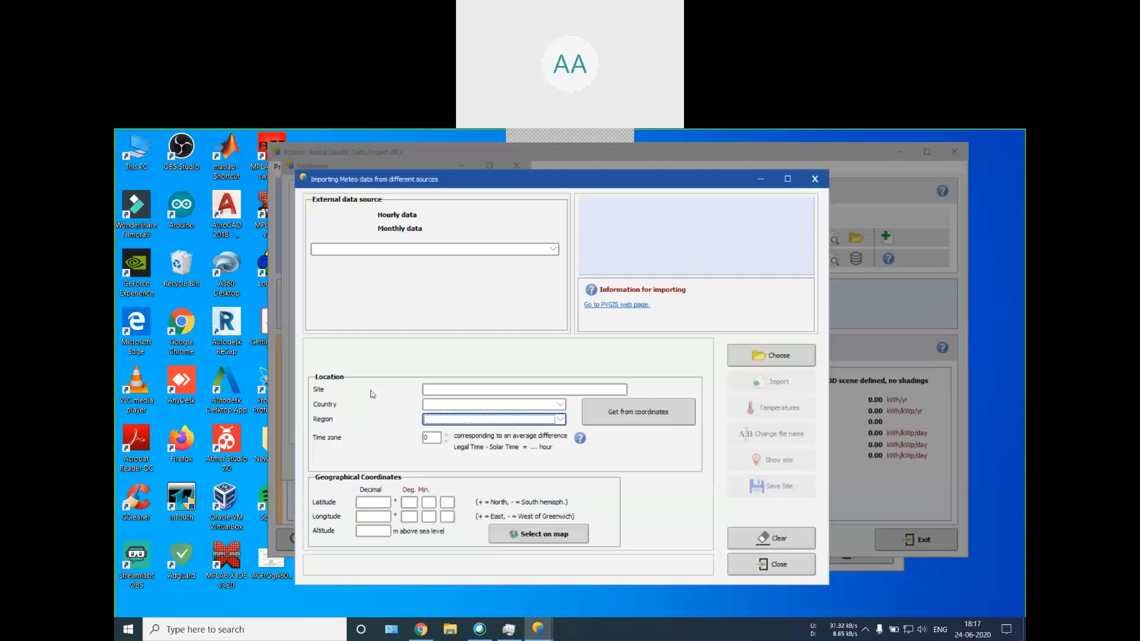
pyautogui.click(368, 249)
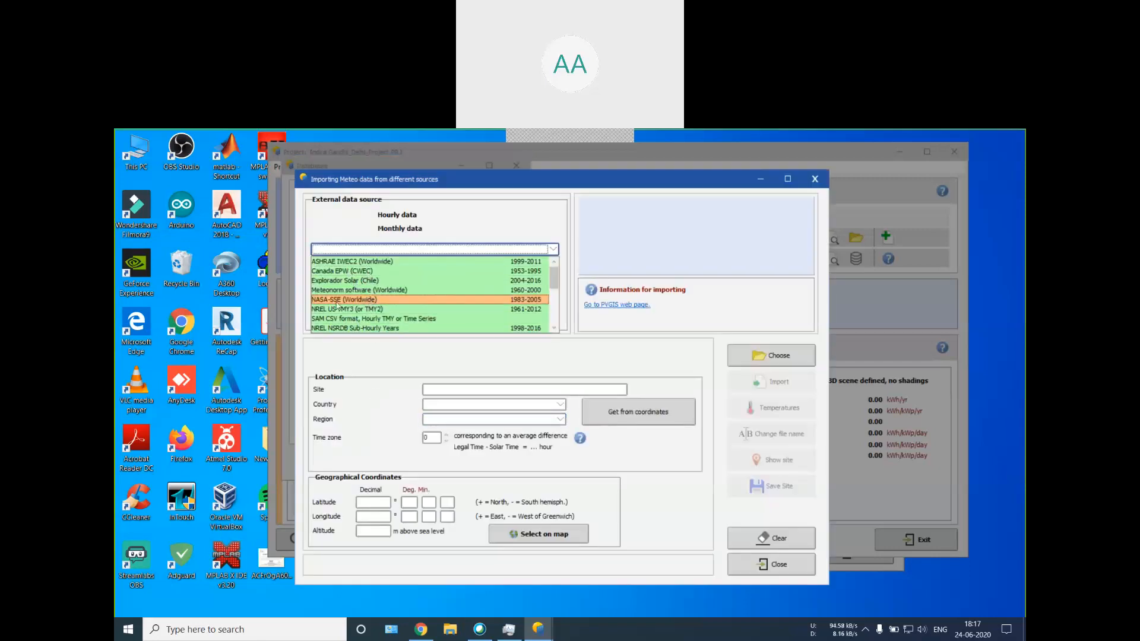
pyautogui.scroll(-3, 344, 294)
pyautogui.scroll(-1, 343, 286)
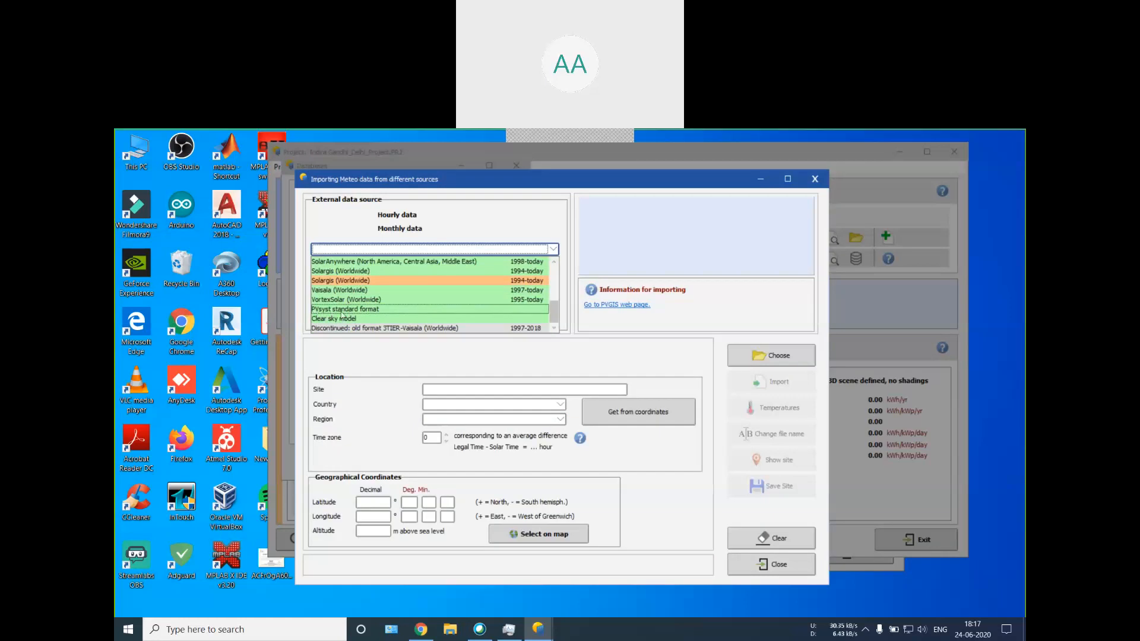
pyautogui.scroll(3, 356, 305)
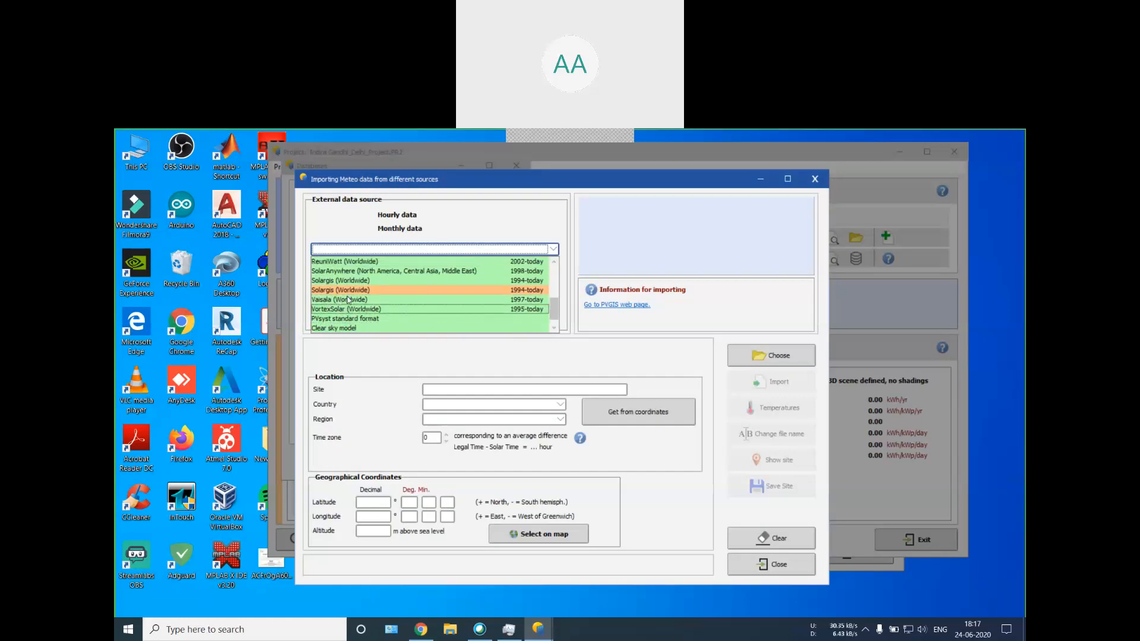
pyautogui.scroll(2, 347, 301)
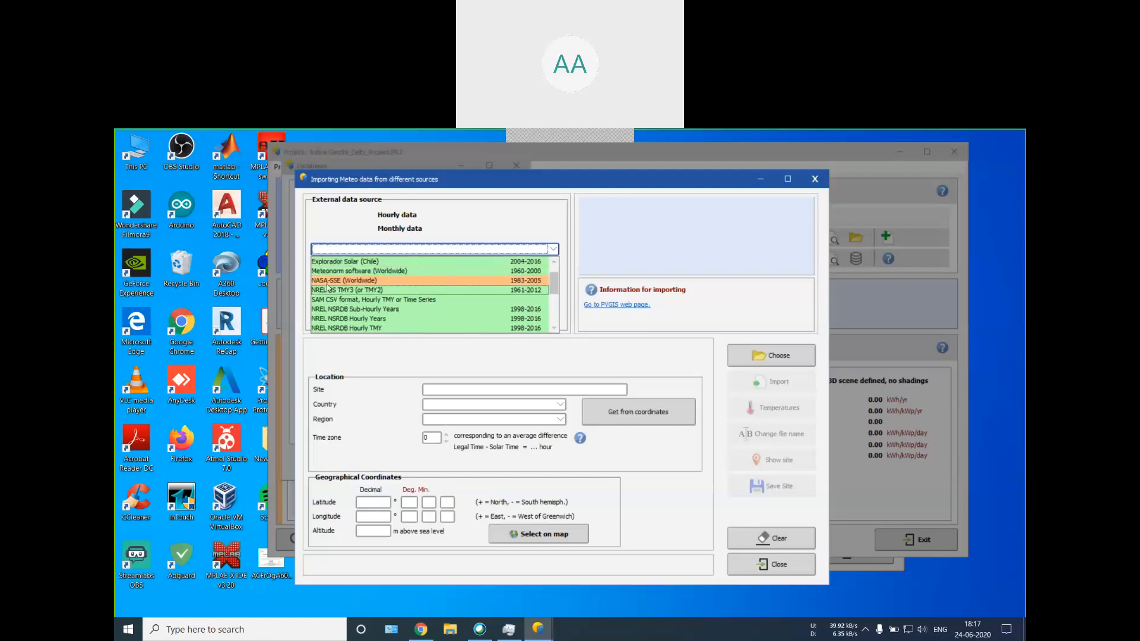
pyautogui.scroll(1, 352, 283)
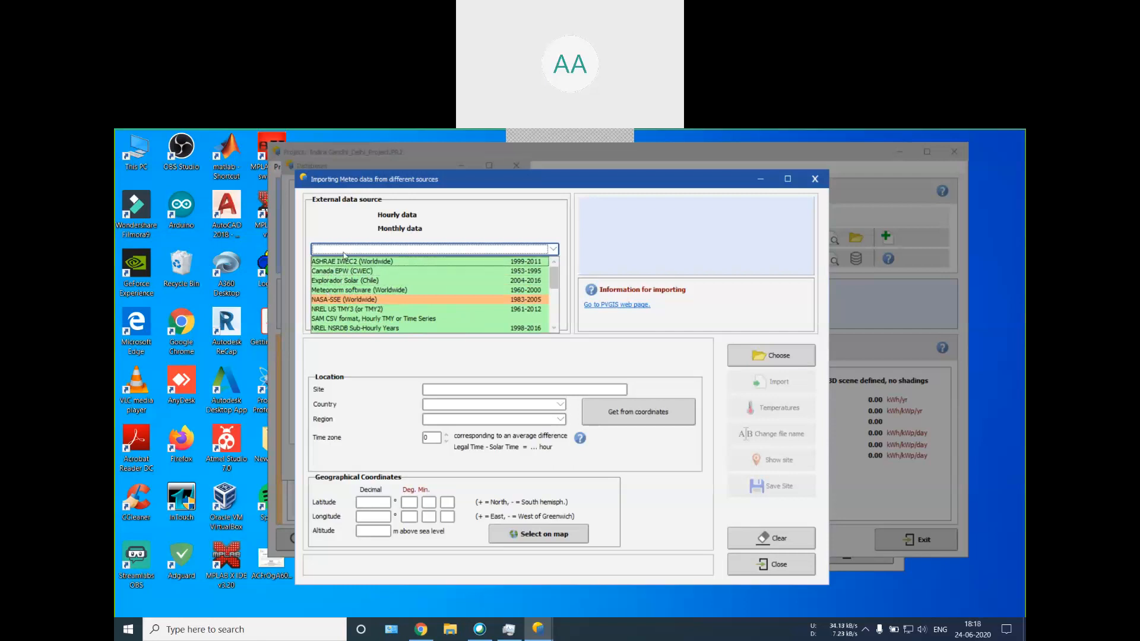
pyautogui.scroll(-3, 456, 280)
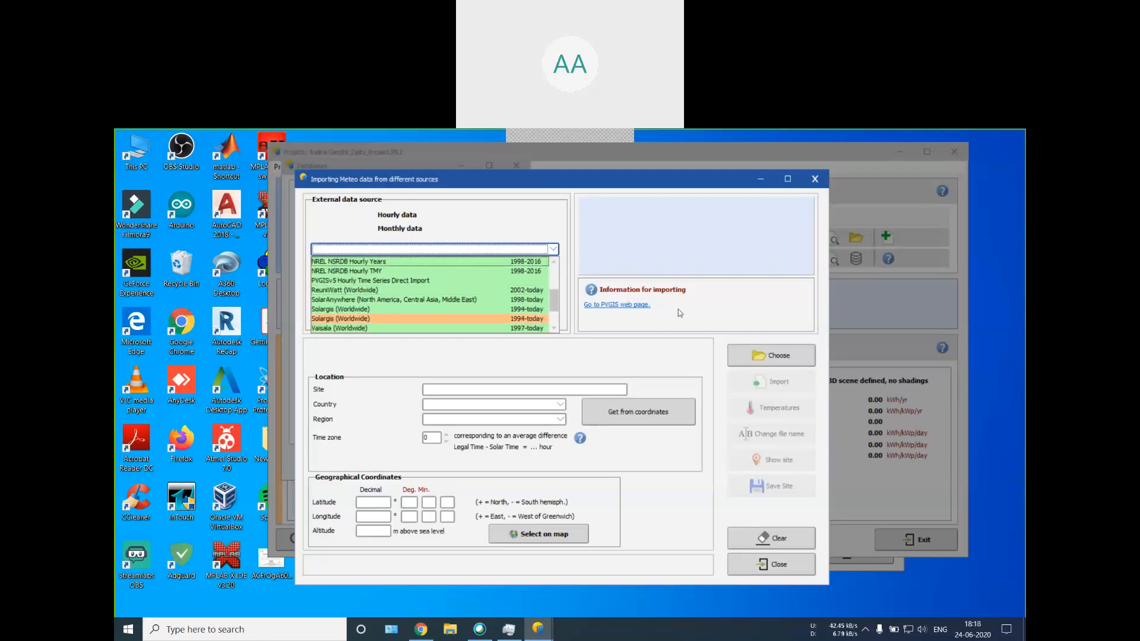
pyautogui.click(815, 179)
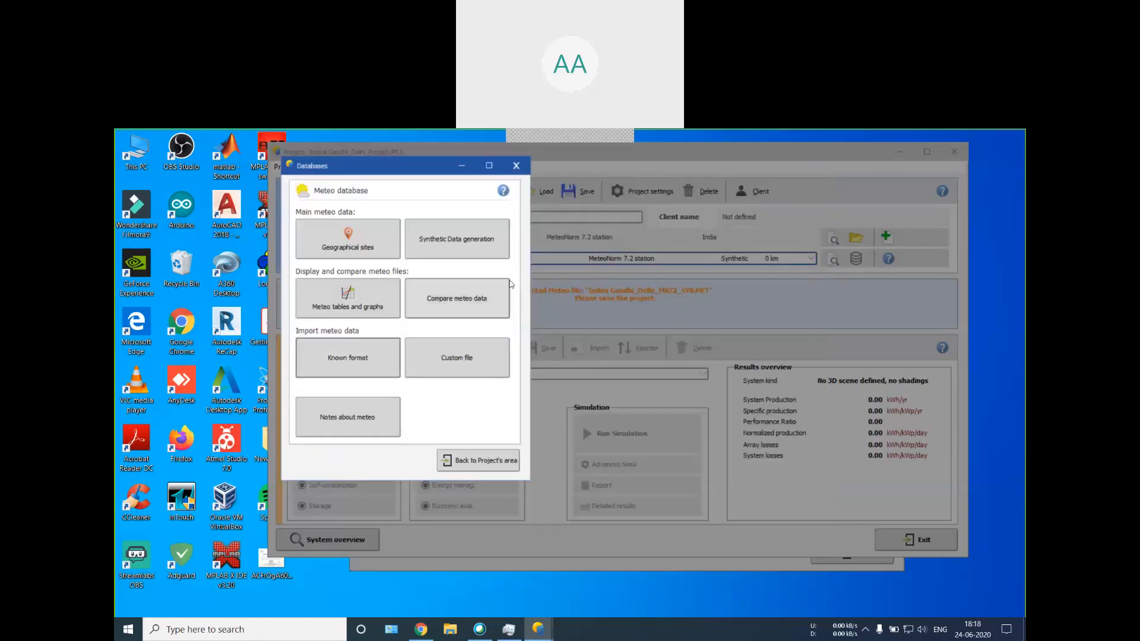
# Step: View the custom meteo file conversion and the help's Notes on Meteo, and return to the project
pyautogui.click(452, 360)
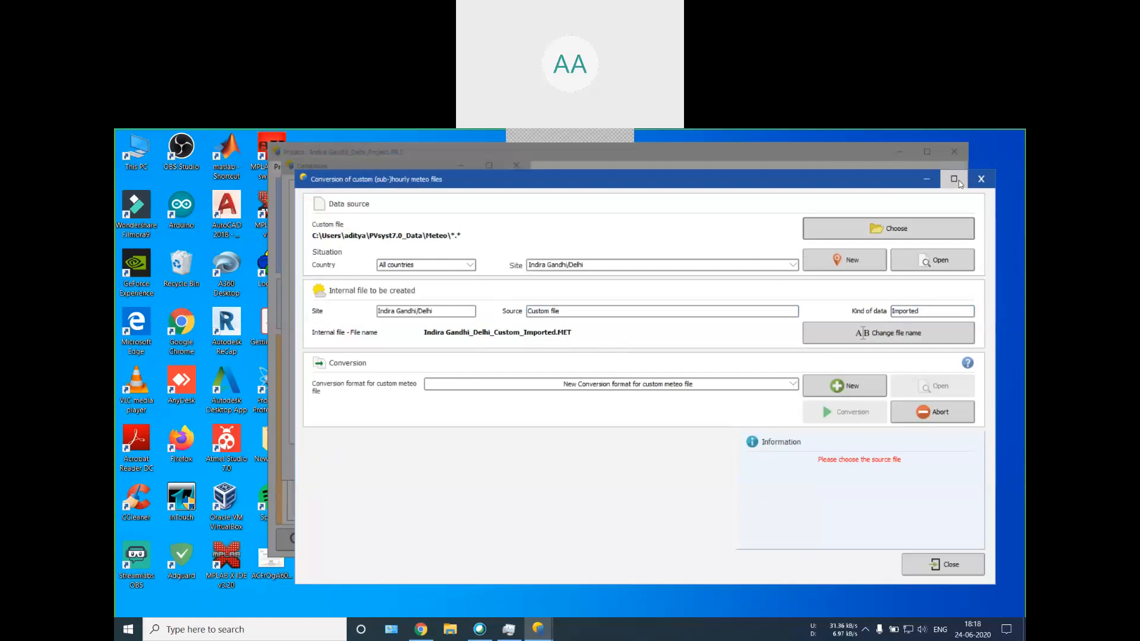
pyautogui.click(988, 183)
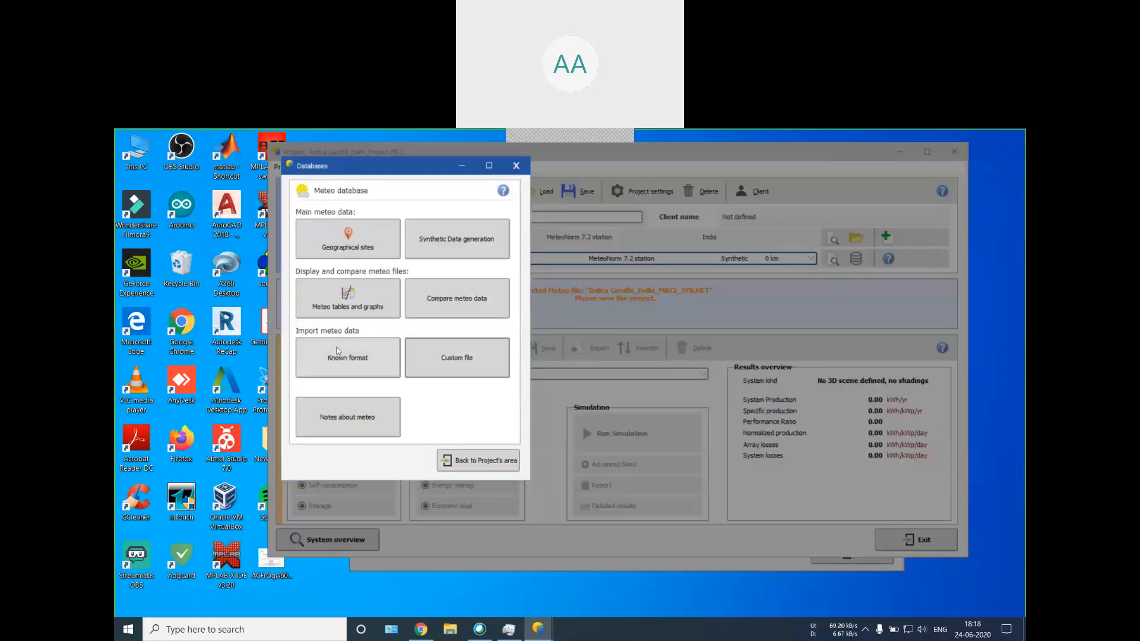
pyautogui.click(336, 433)
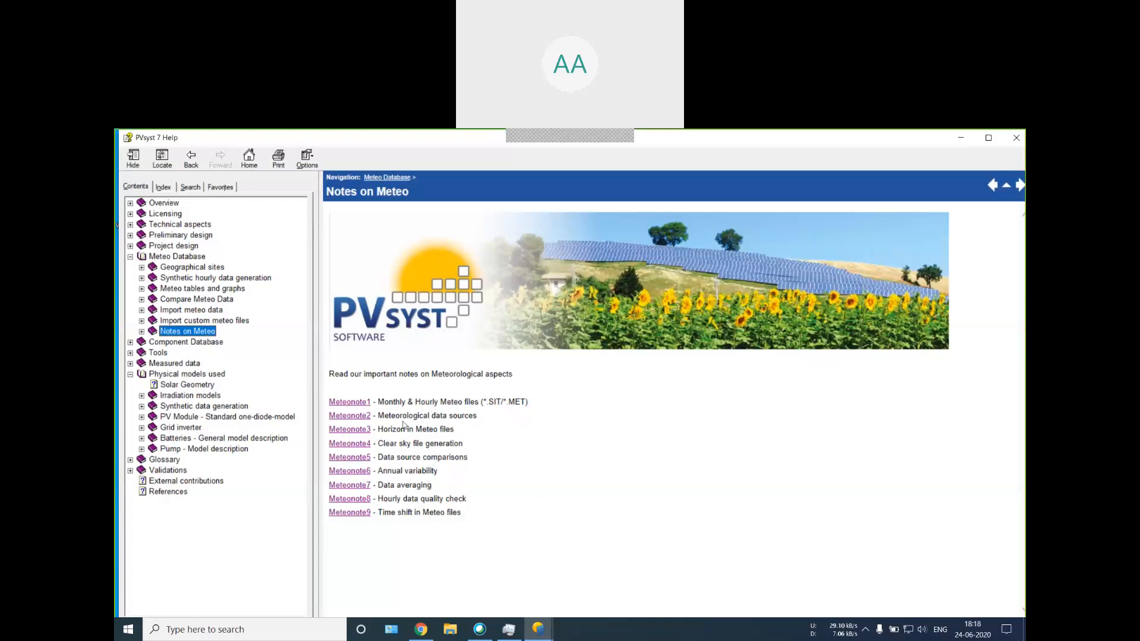
pyautogui.click(1016, 137)
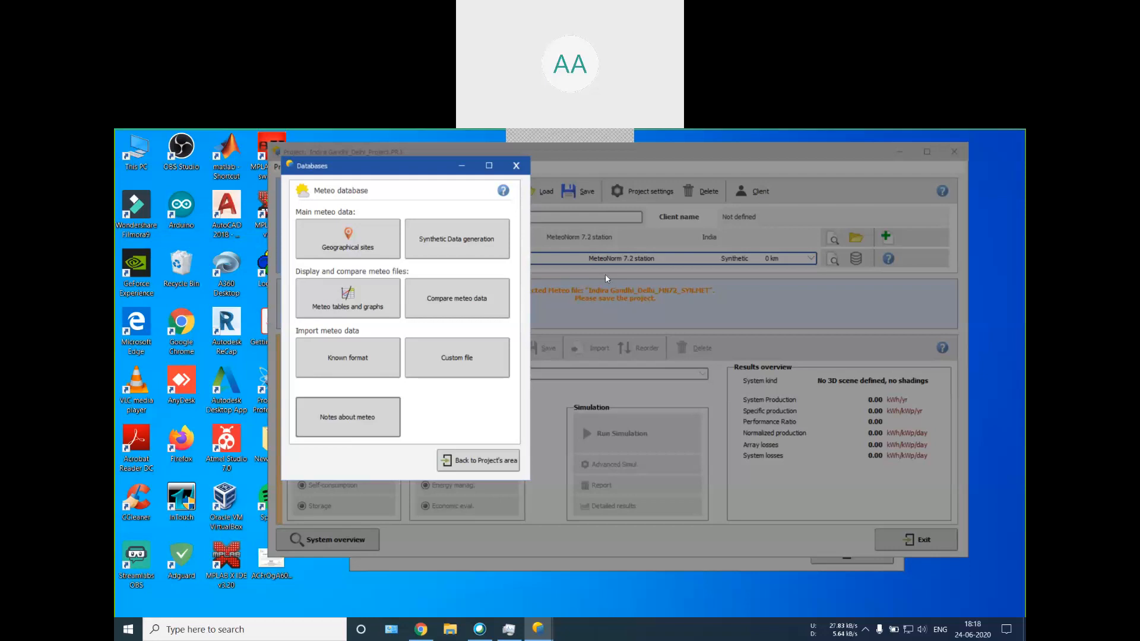
pyautogui.click(475, 459)
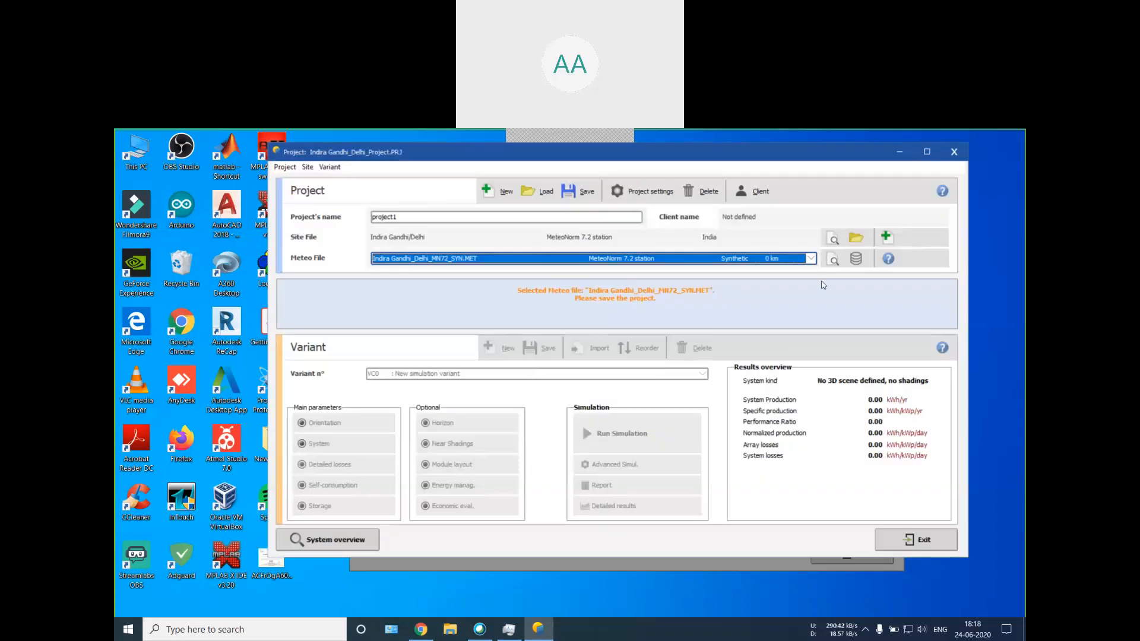
# Step: Read the help pages on available meteo files and project settings
pyautogui.click(888, 259)
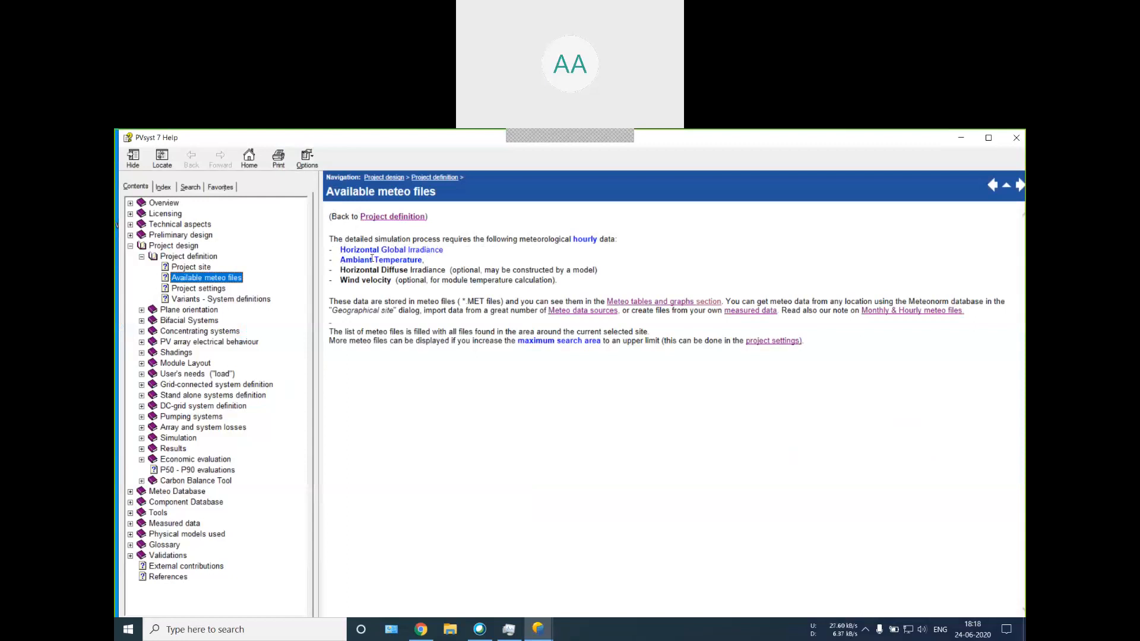
pyautogui.click(219, 290)
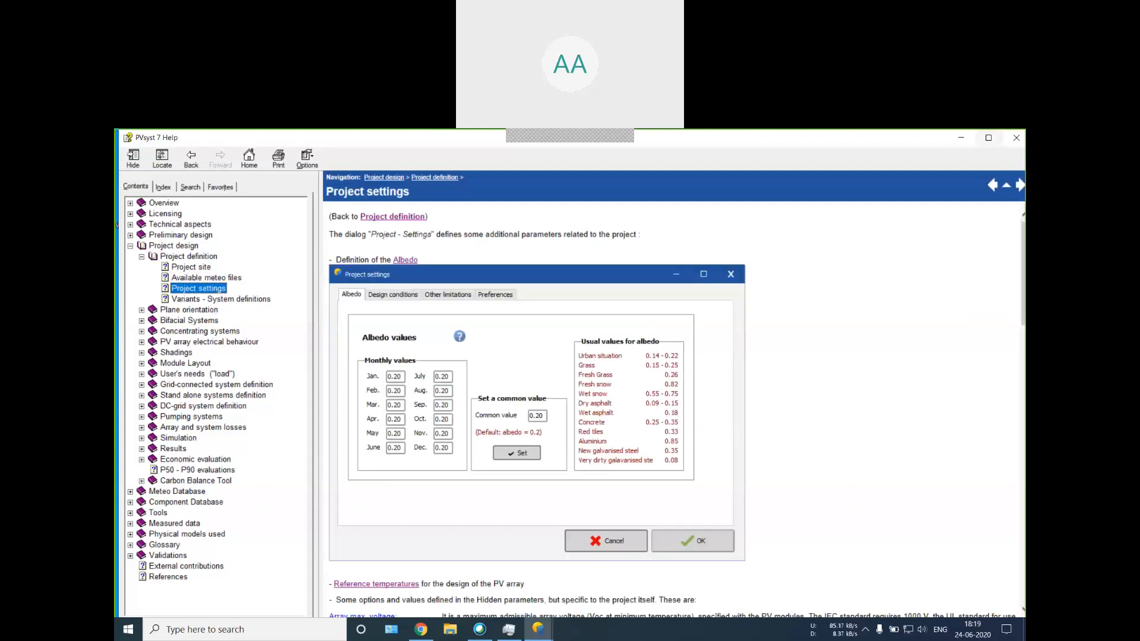
pyautogui.click(966, 144)
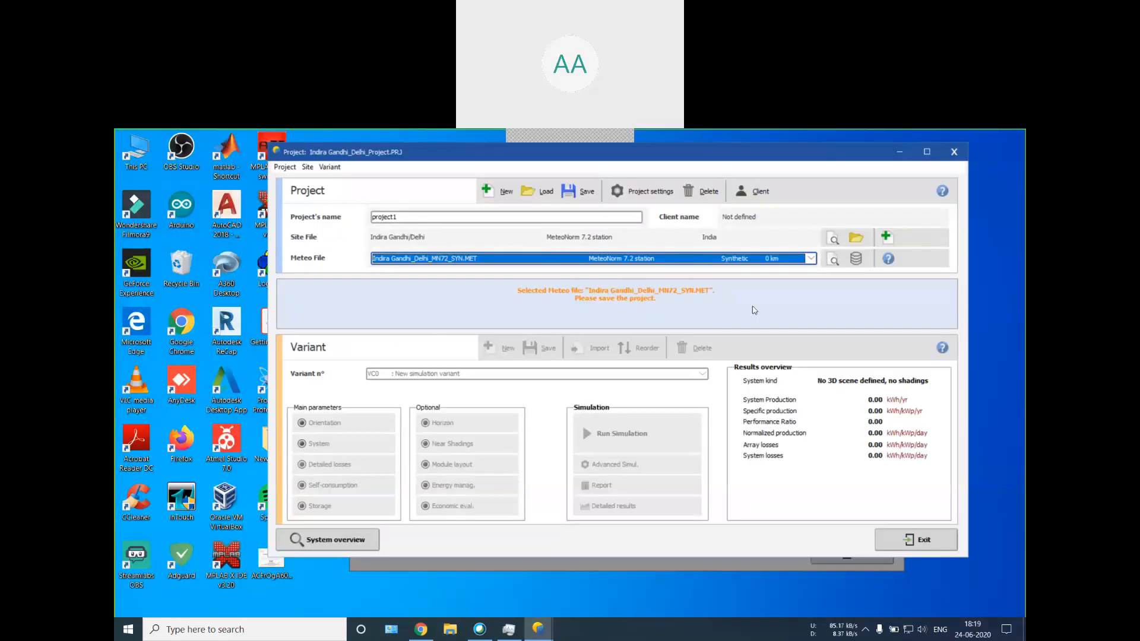
# Step: Review the monthly albedo values and the usual albedo values in the project settings
pyautogui.click(642, 193)
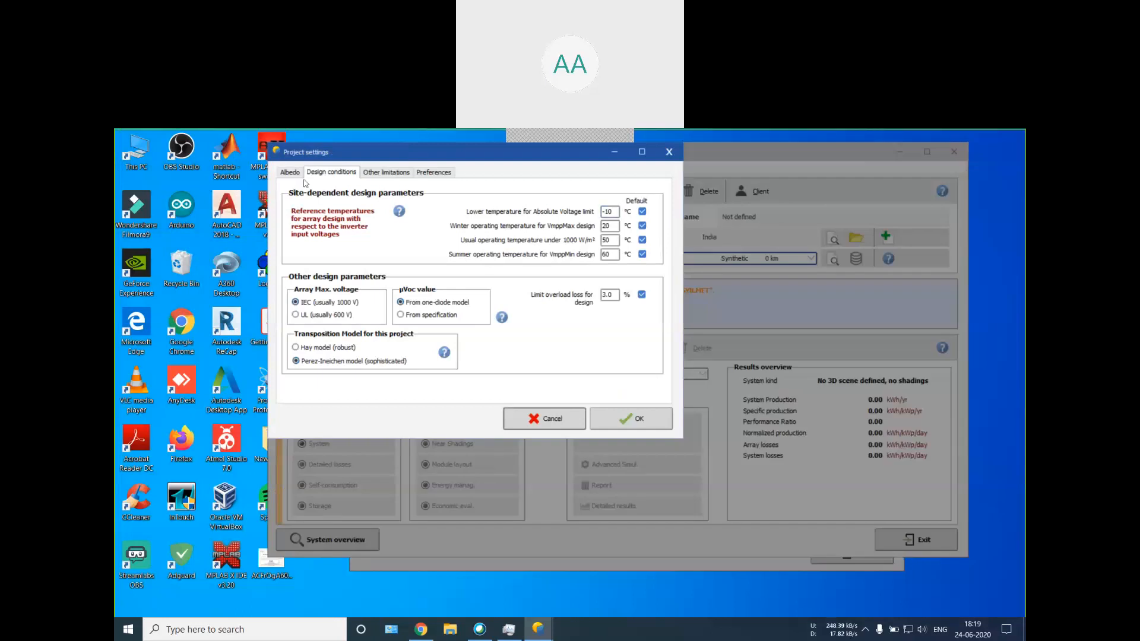
pyautogui.click(290, 173)
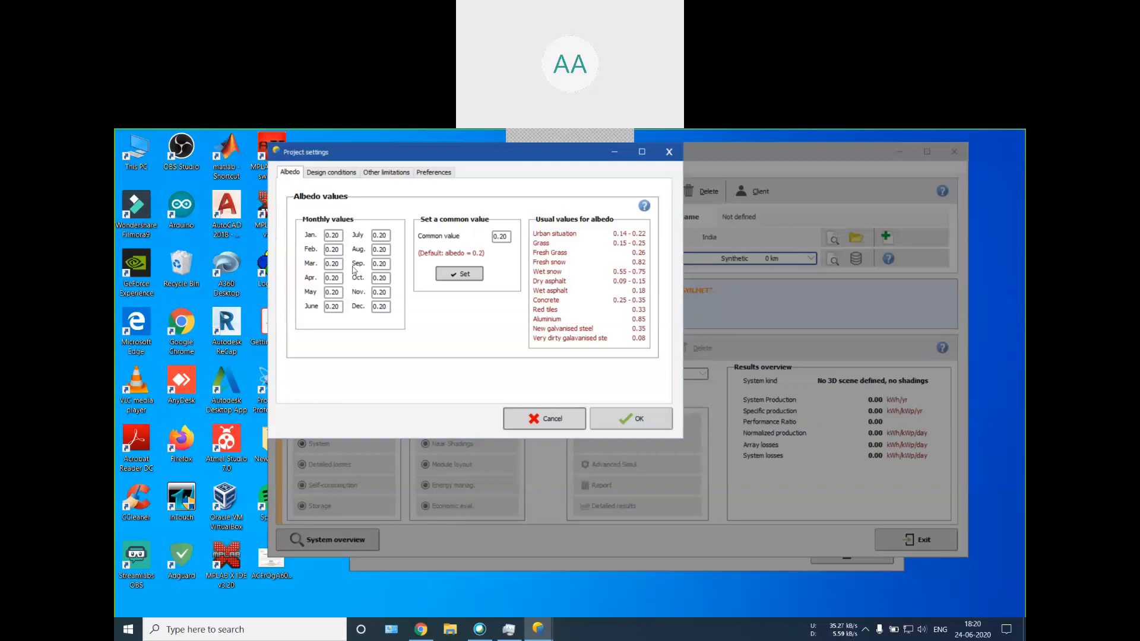
pyautogui.click(339, 240)
pyautogui.click(636, 421)
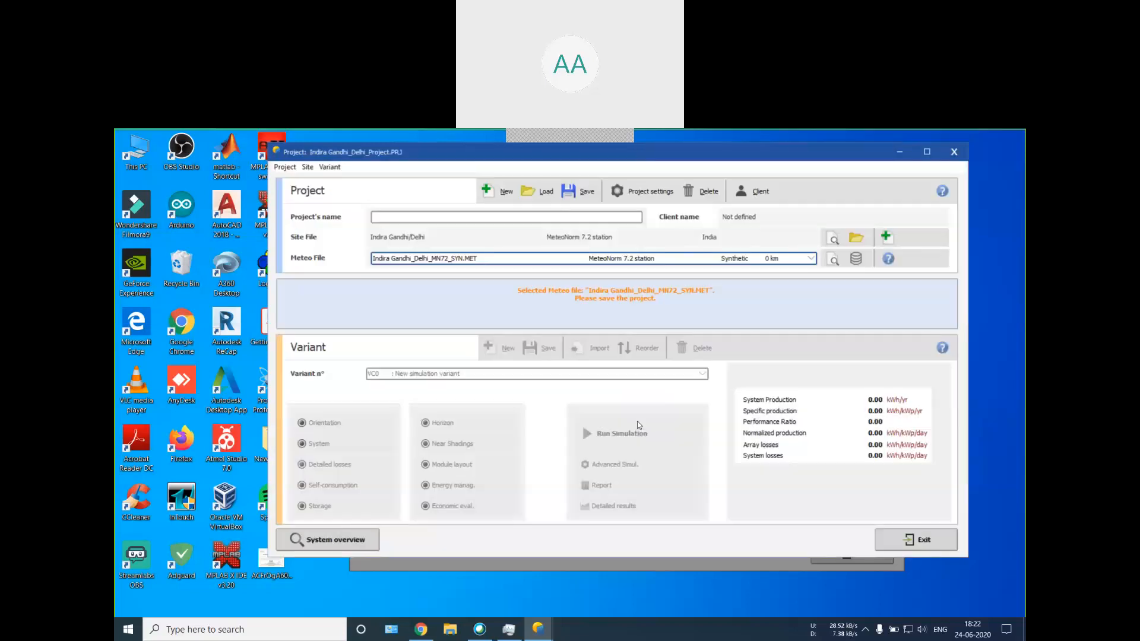
pyautogui.click(644, 191)
pyautogui.click(289, 172)
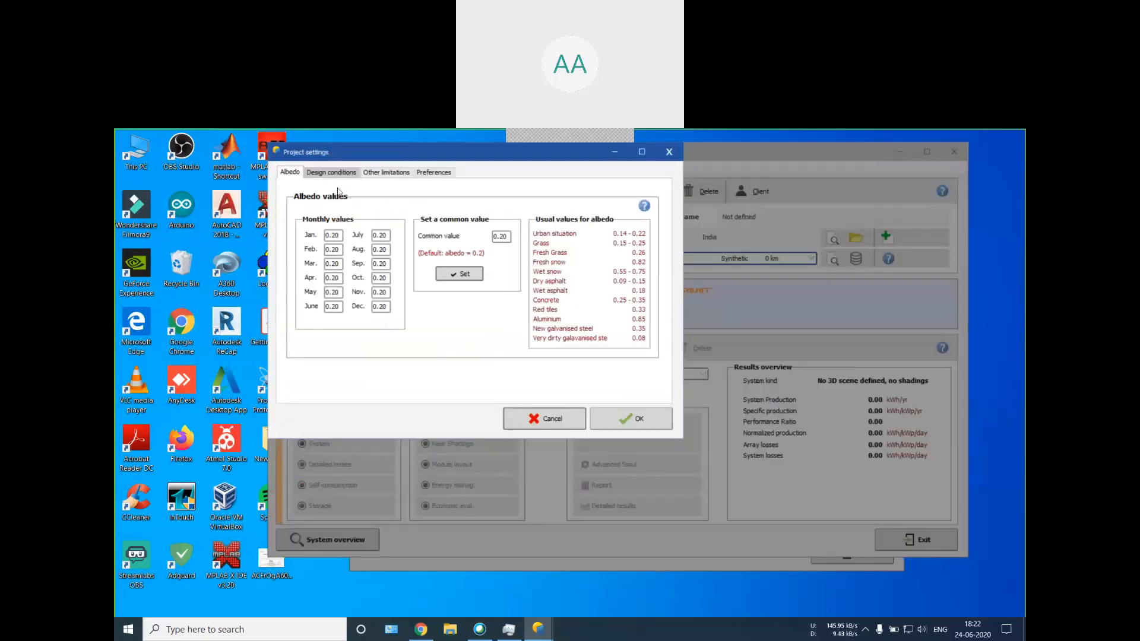
pyautogui.click(537, 418)
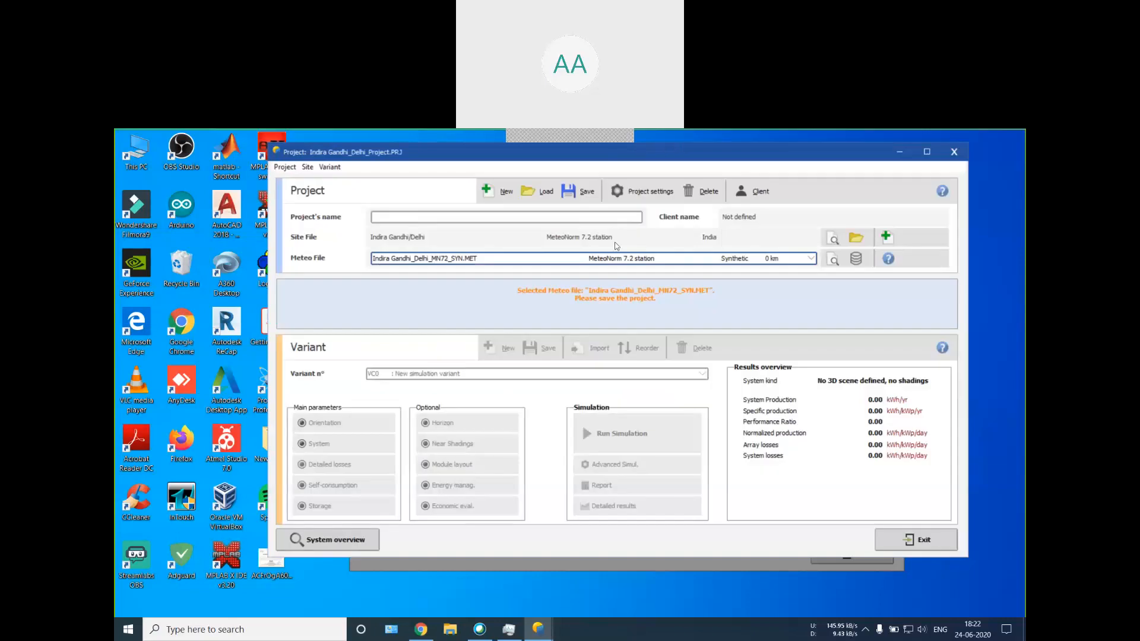
# Step: Try -20 °C as the lower temperature for the absolute voltage limit in the project's design conditions, and set it back to -10 °C
pyautogui.click(644, 191)
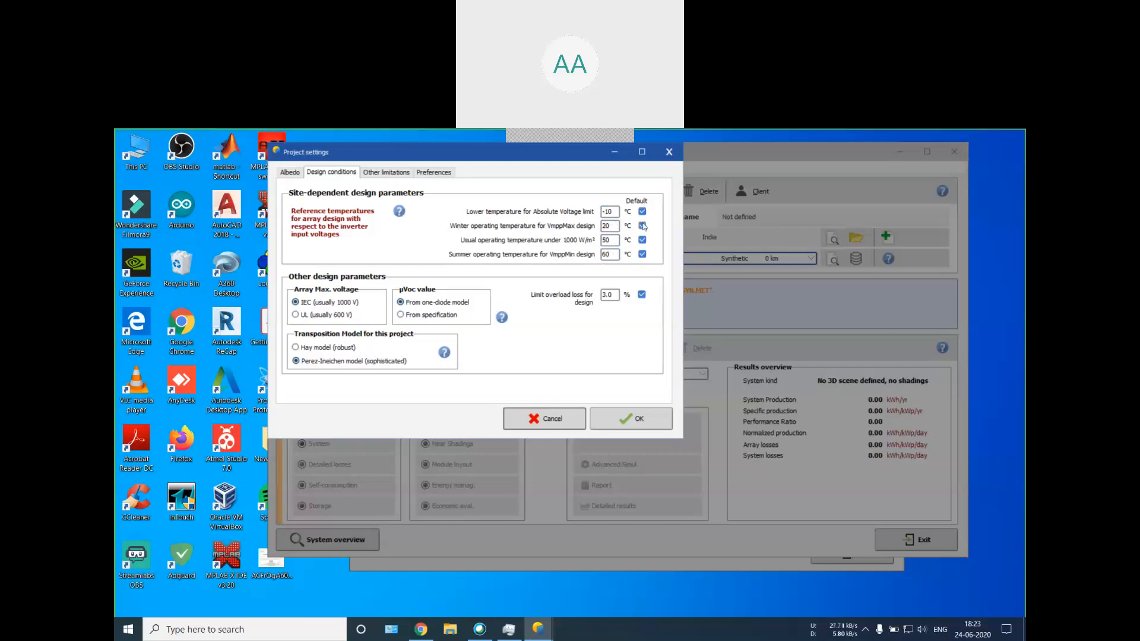
pyautogui.moveTo(613, 212); pyautogui.dragTo(596, 229)
pyautogui.write('-20')
pyautogui.moveTo(609, 211); pyautogui.dragTo(600, 213)
pyautogui.press('Right')
pyautogui.press('BackSpace')
pyautogui.write('1')
# Step: Read the project settings help on the design conditions, especially the explanation of the muVoc value
pyautogui.click(502, 318)
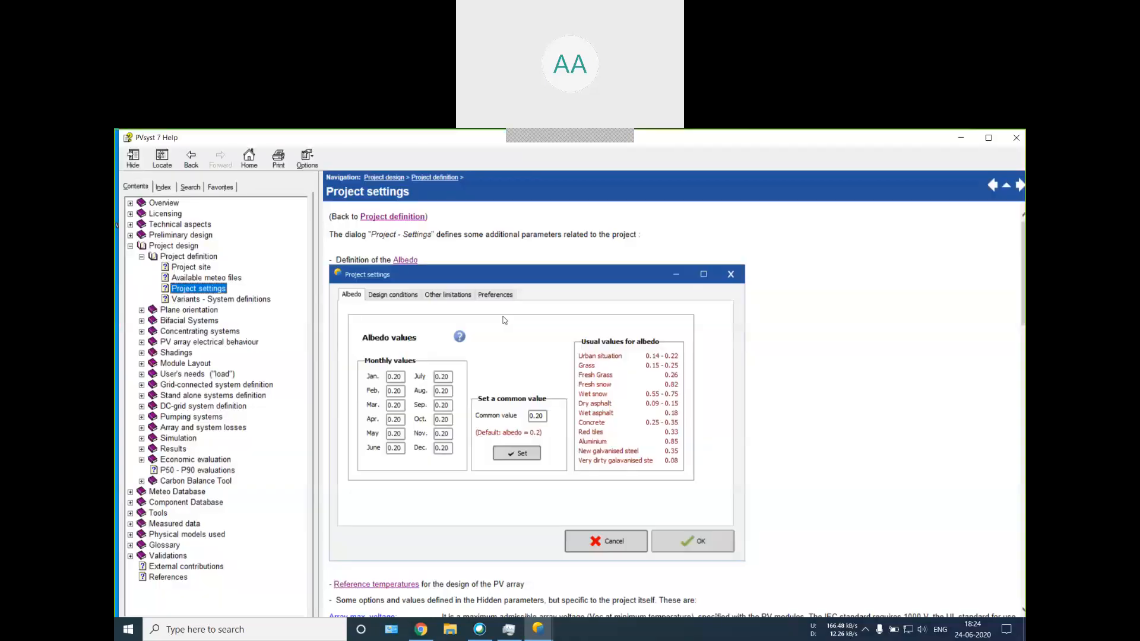
pyautogui.scroll(-10, 504, 320)
pyautogui.scroll(2, 422, 331)
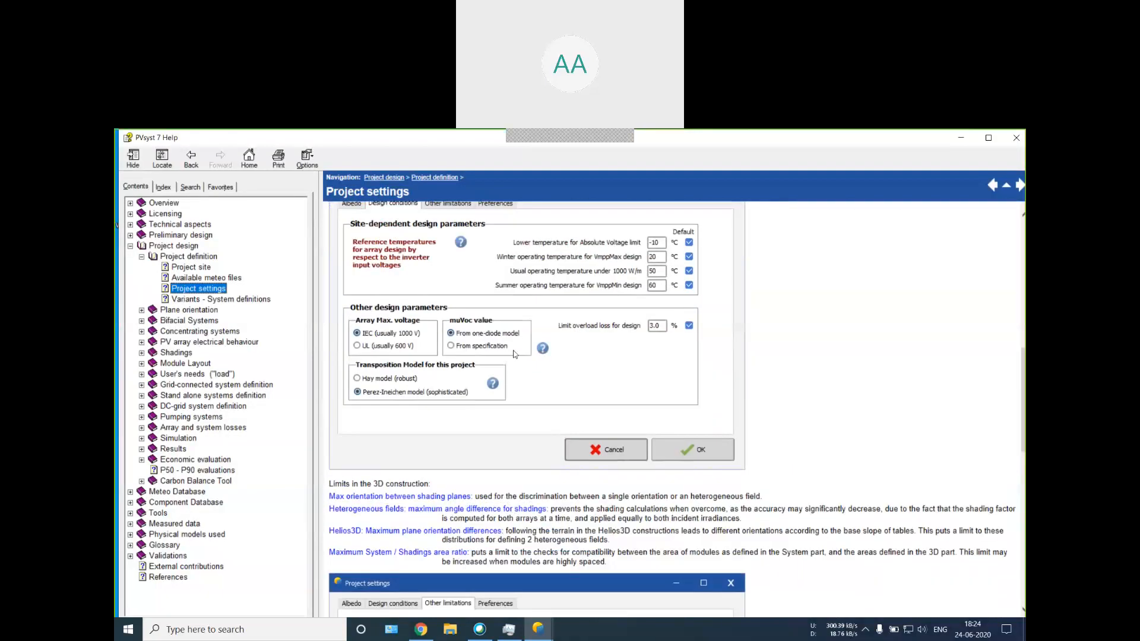
pyautogui.scroll(-3, 422, 331)
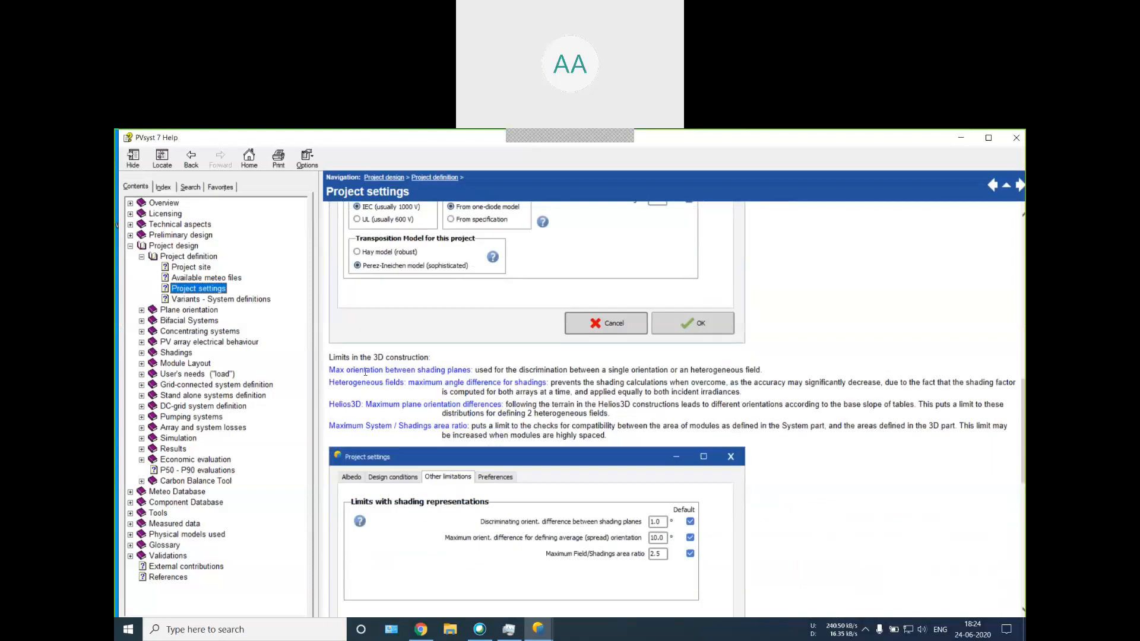
pyautogui.scroll(10, 374, 359)
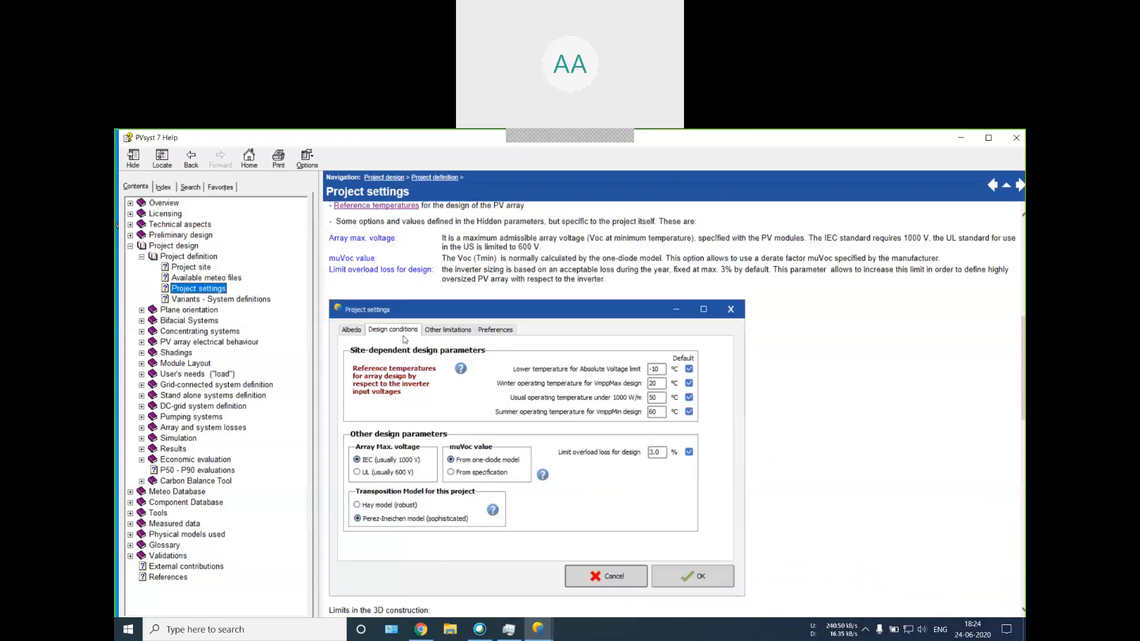
pyautogui.moveTo(330, 385); pyautogui.dragTo(928, 389)
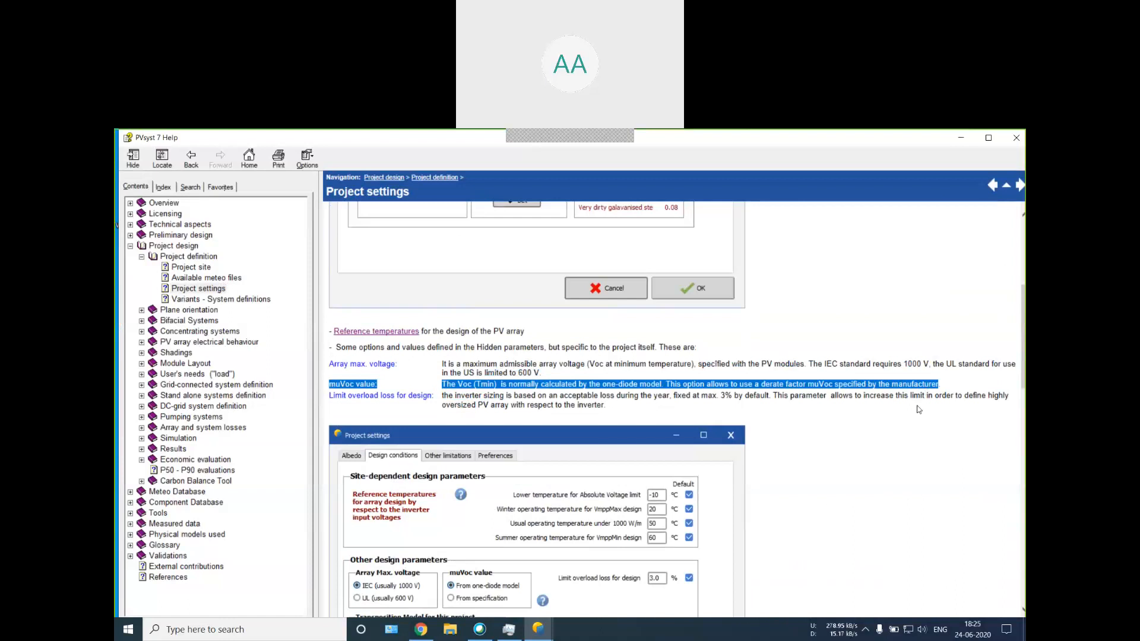
pyautogui.scroll(-2, 914, 410)
pyautogui.click(961, 137)
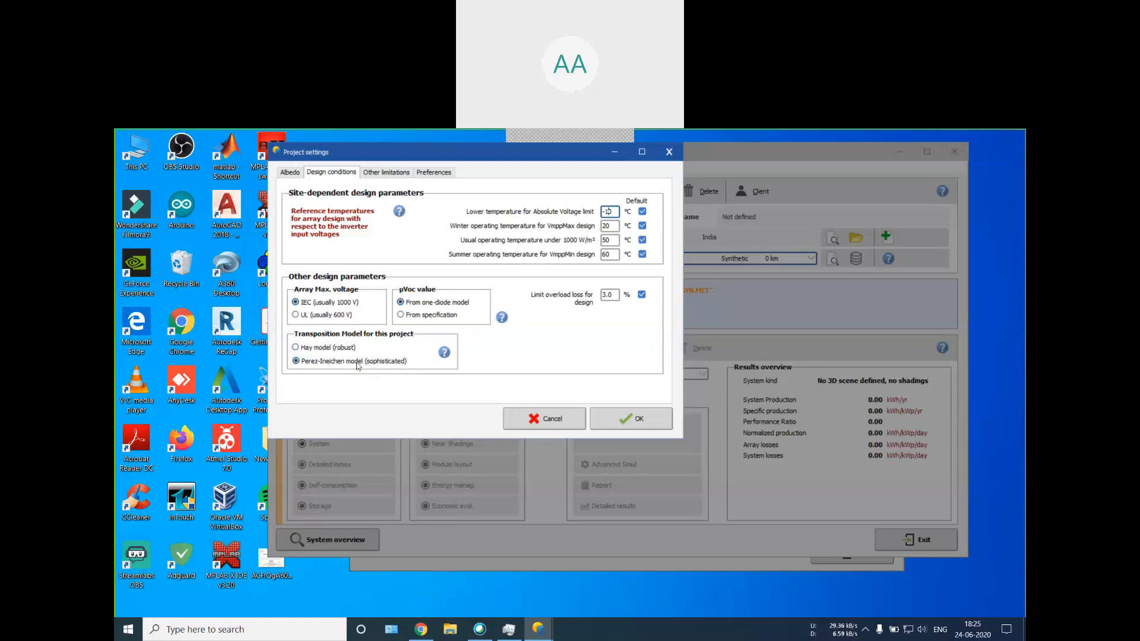
# Step: Read the help page on the transposition model and accept the project settings
pyautogui.click(444, 352)
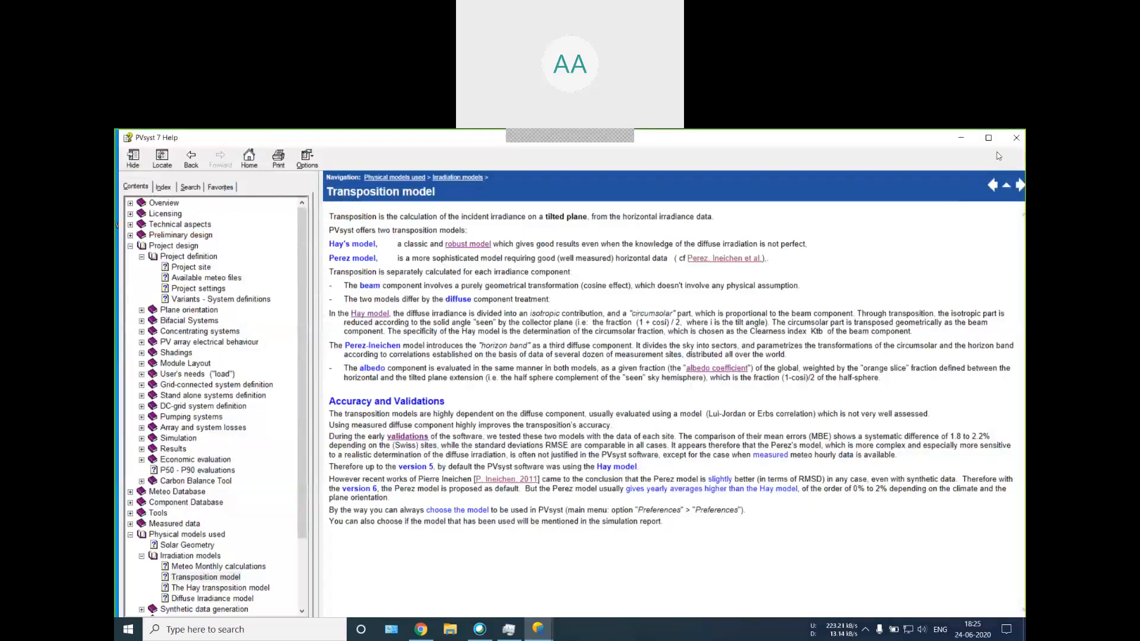
pyautogui.click(1015, 138)
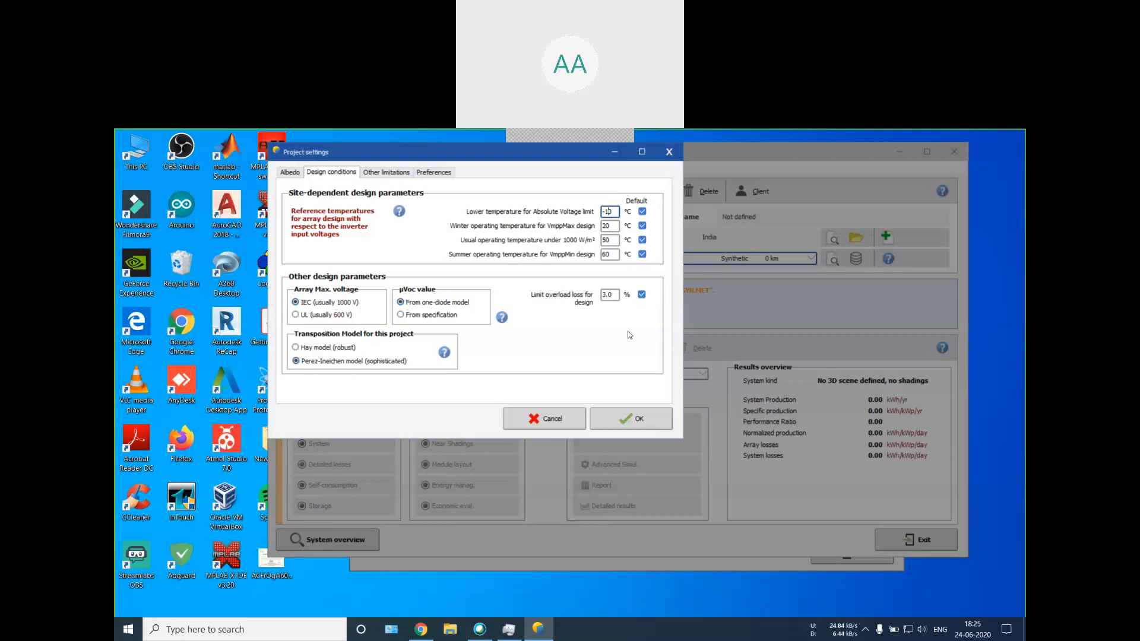
pyautogui.click(651, 425)
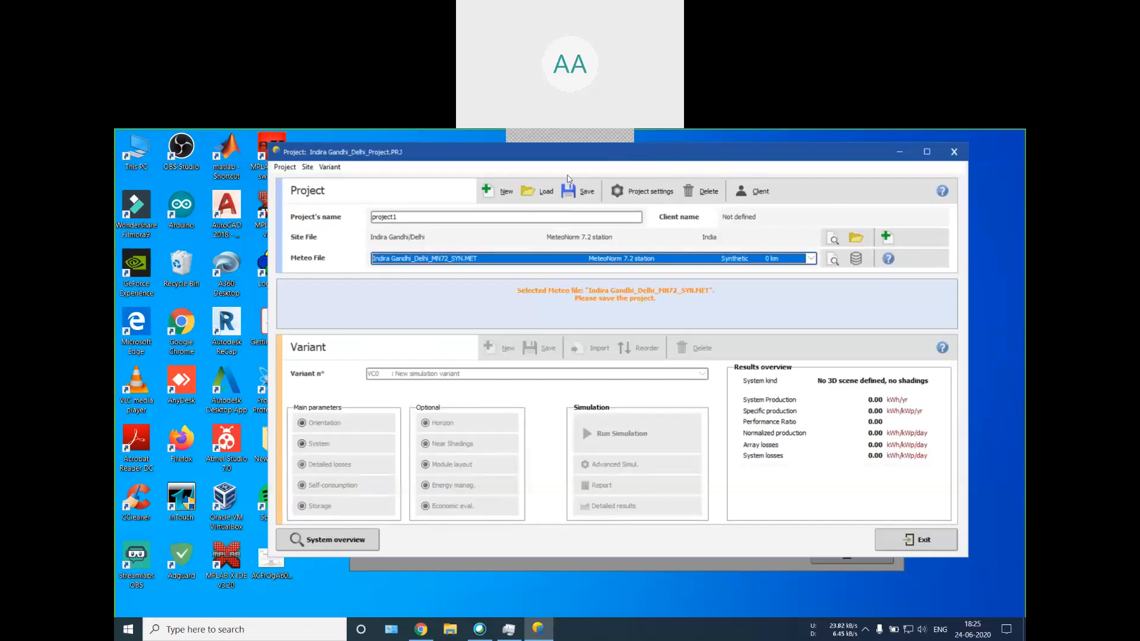
# Step: Review the limits with shading representations in the project settings and the help text on limits in the 3D construction
pyautogui.click(644, 191)
pyautogui.click(386, 172)
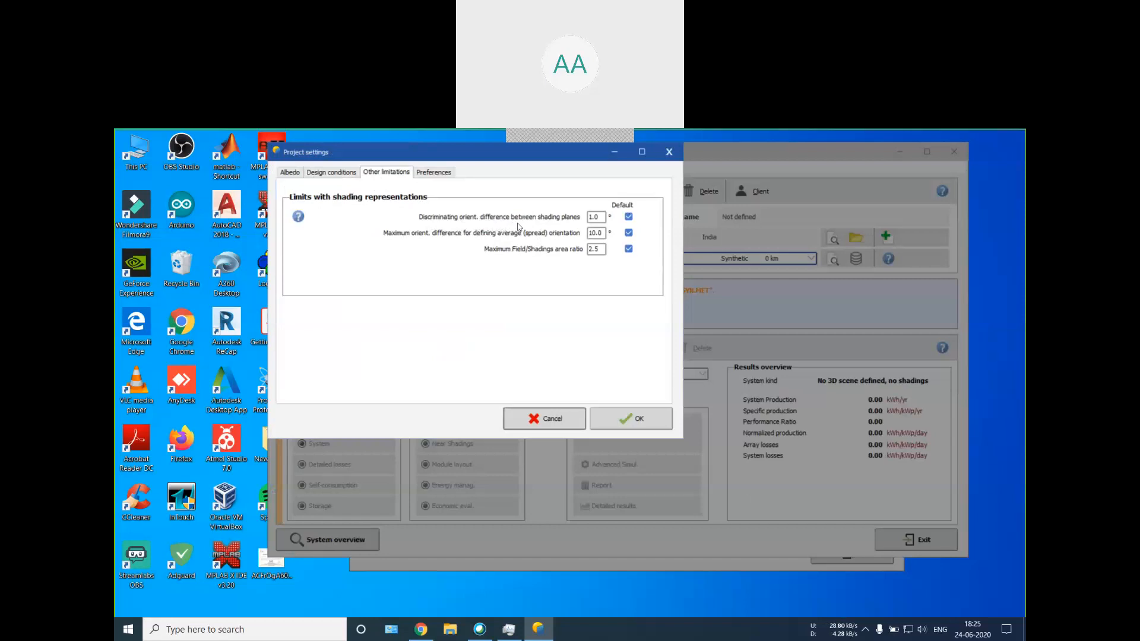
pyautogui.click(600, 218)
pyautogui.click(298, 217)
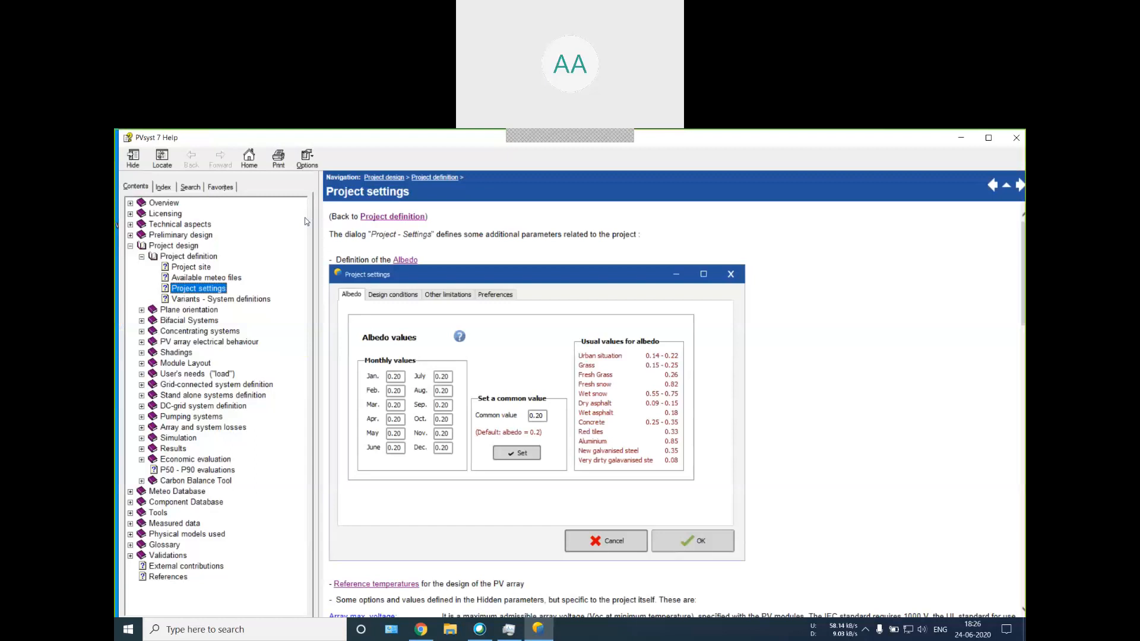
pyautogui.scroll(-5, 447, 280)
pyautogui.scroll(2, 447, 279)
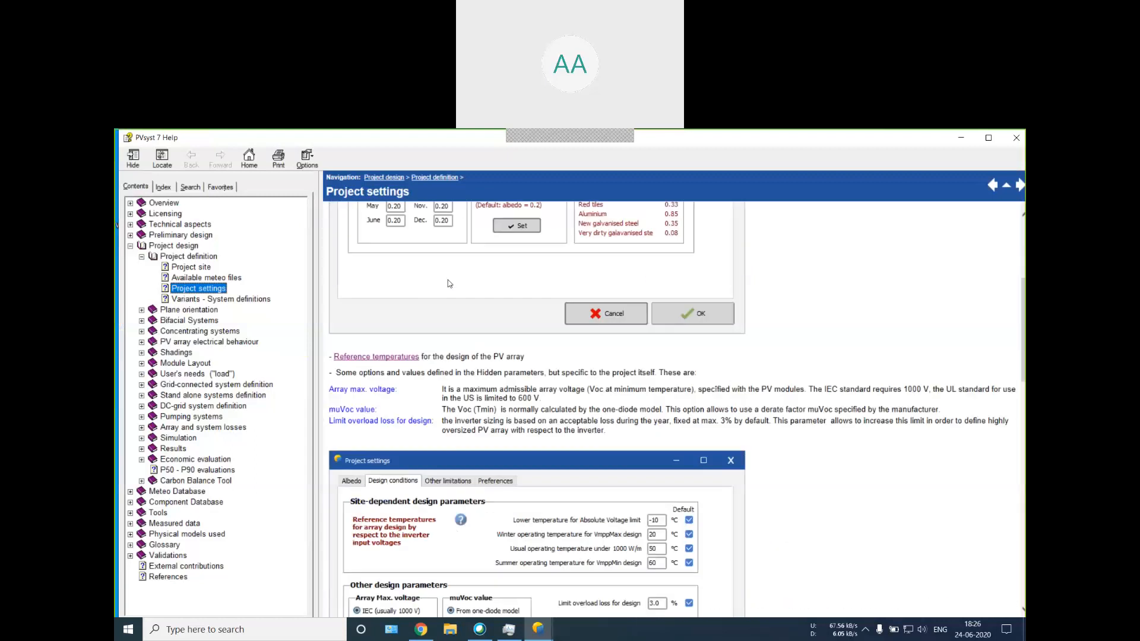
pyautogui.scroll(-10, 447, 283)
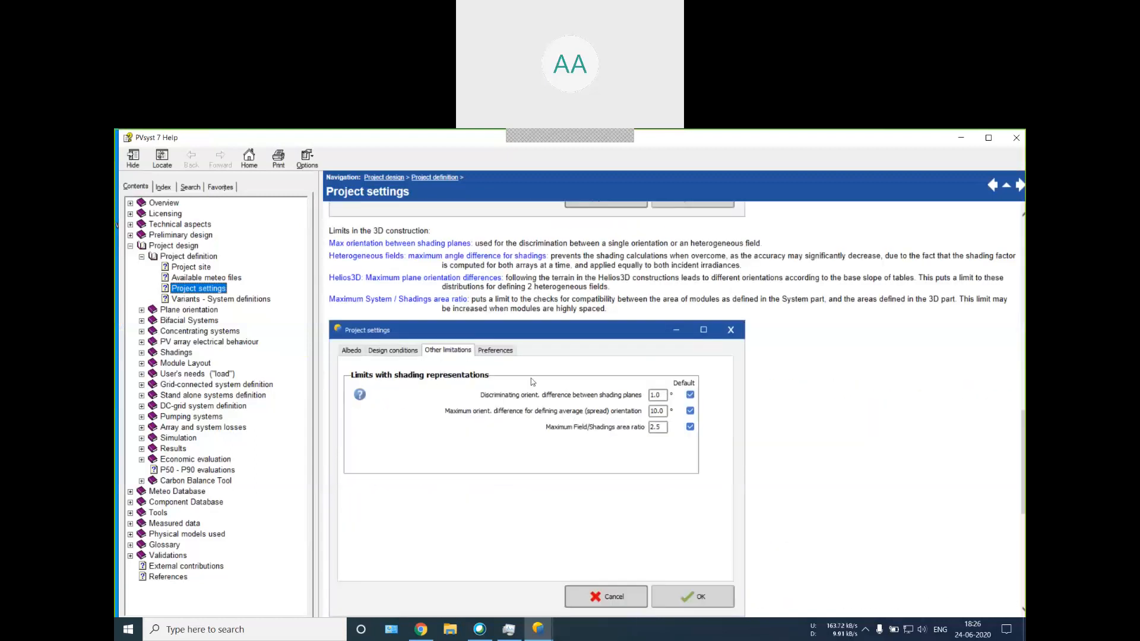
pyautogui.scroll(2, 522, 375)
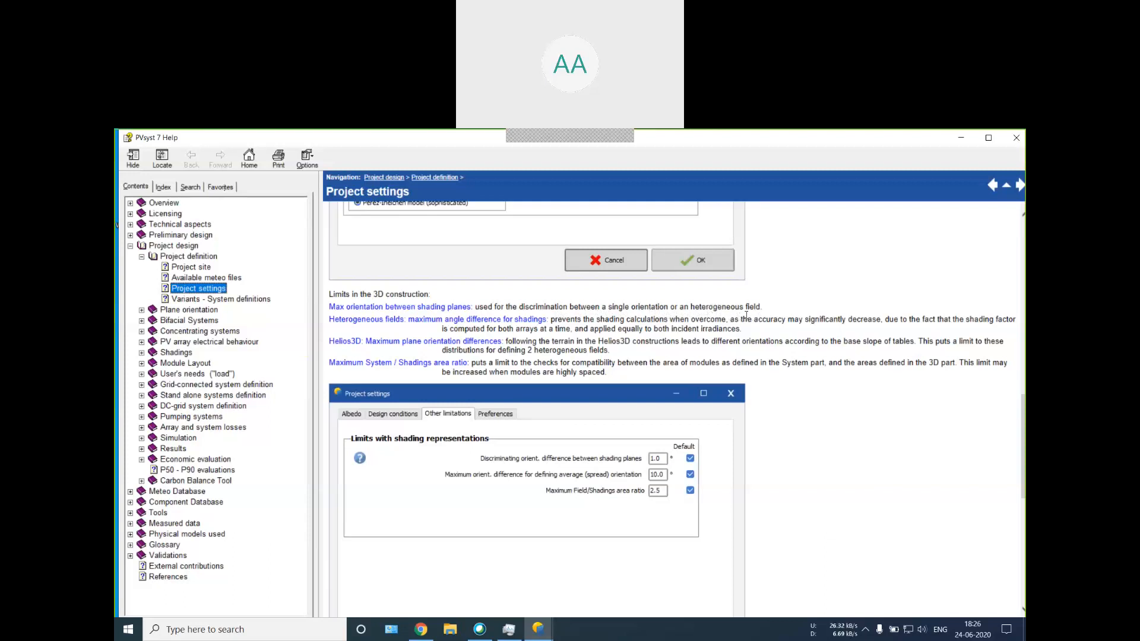
pyautogui.moveTo(474, 306); pyautogui.dragTo(764, 309)
pyautogui.click(774, 314)
pyautogui.click(960, 137)
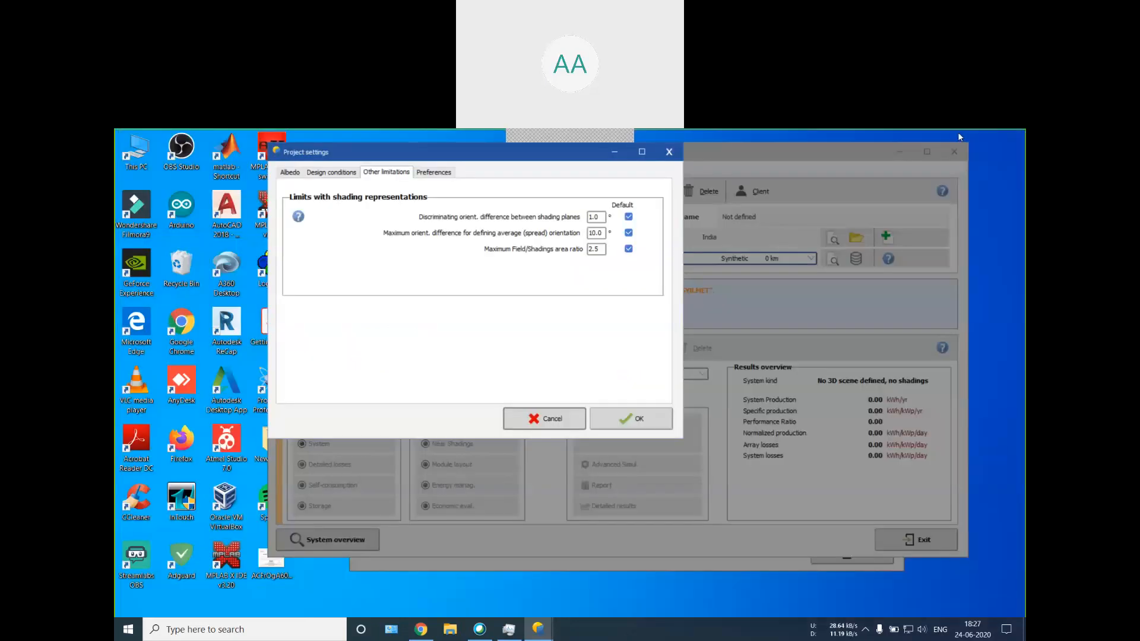
pyautogui.click(625, 420)
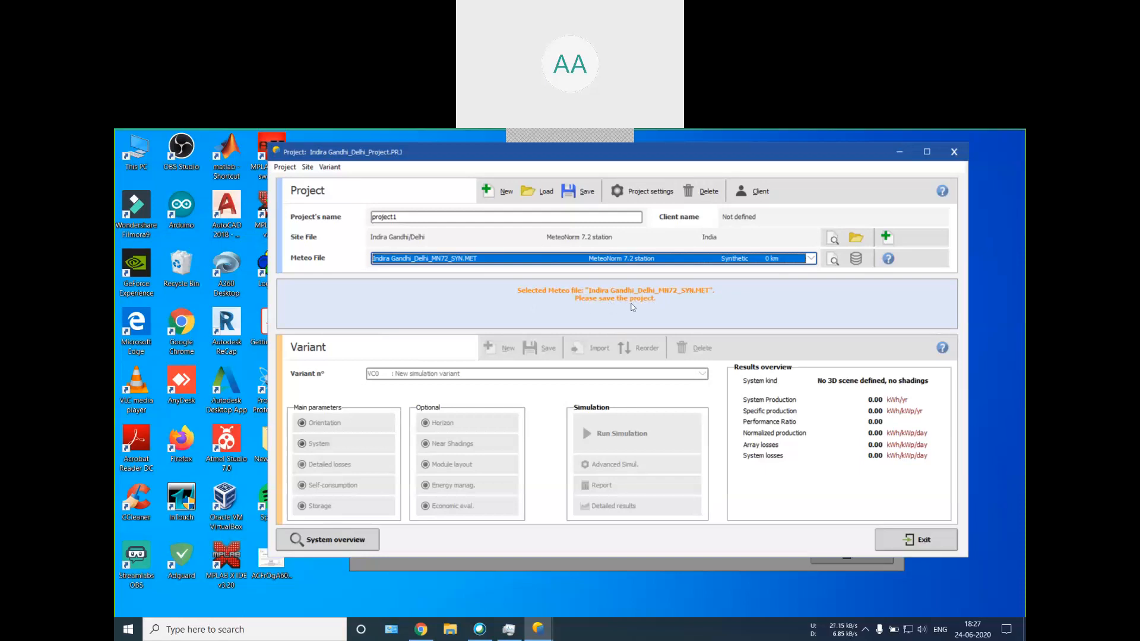
# Step: Save project1 under the file name Indira Gandhi_Delhi_Project, overwriting the existing project file
pyautogui.click(579, 192)
pyautogui.click(586, 429)
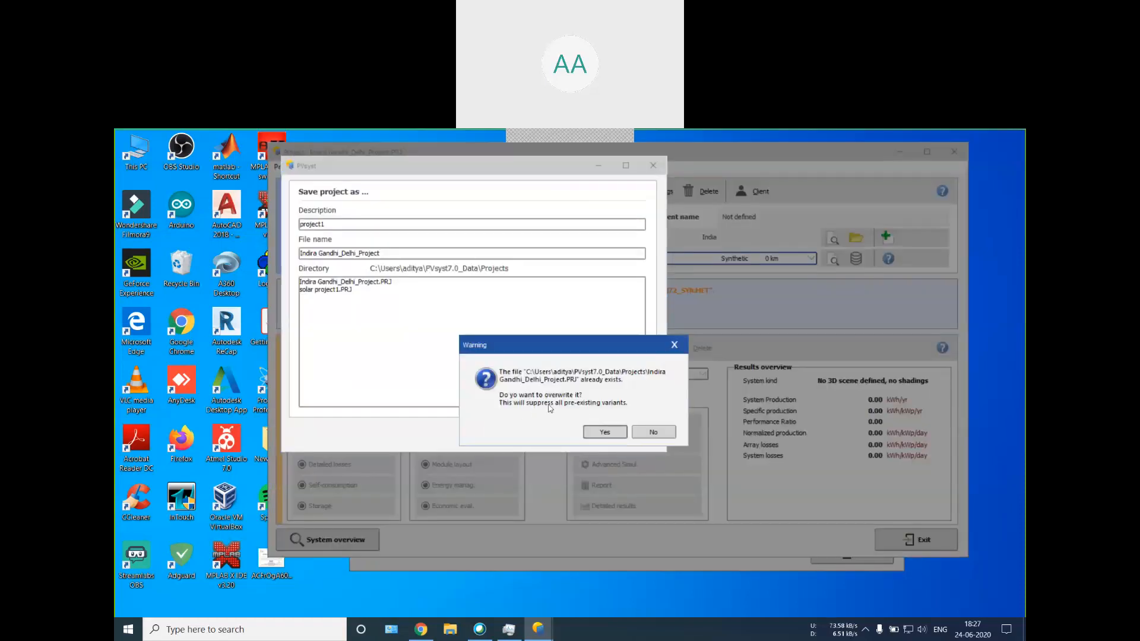
pyautogui.click(604, 431)
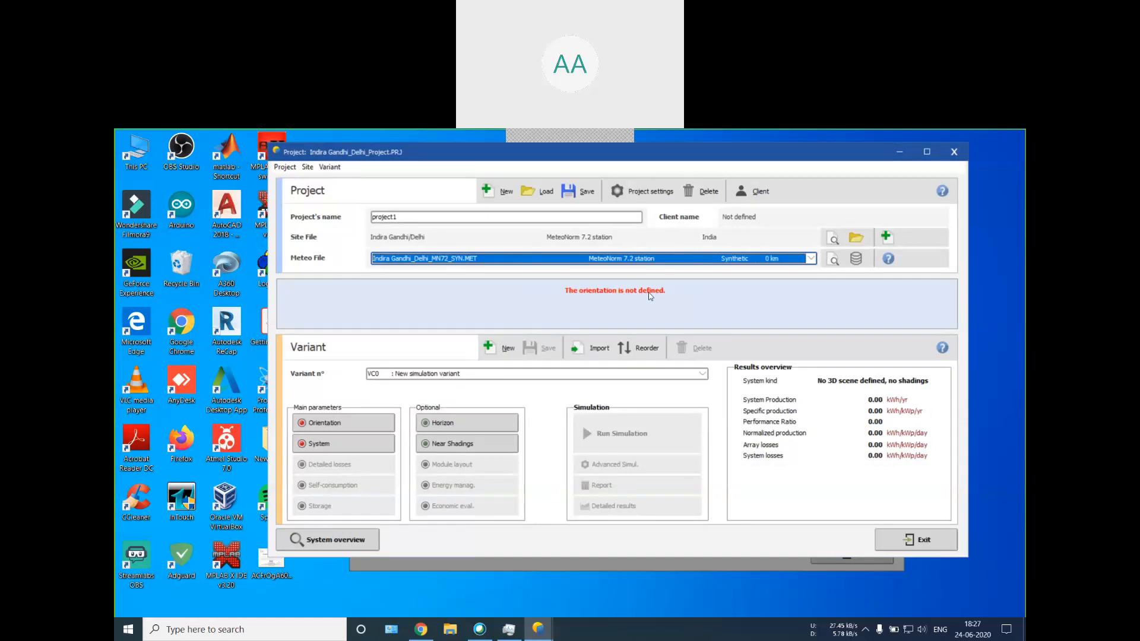
# Step: In the variant's orientation, try a plane tilt of about 34° and set the plane tilt back to 30°
pyautogui.click(325, 422)
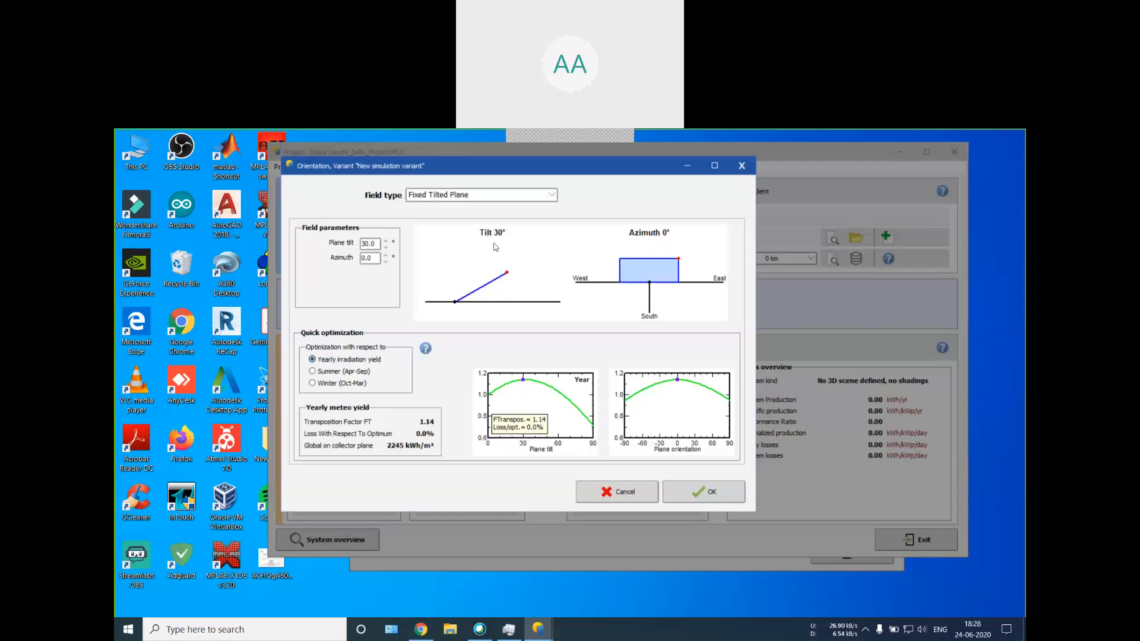
pyautogui.moveTo(506, 273)
pyautogui.mouseDown()
pyautogui.moveTo(501, 265)
pyautogui.moveTo(507, 287)
pyautogui.moveTo(504, 269)
pyautogui.mouseUp()
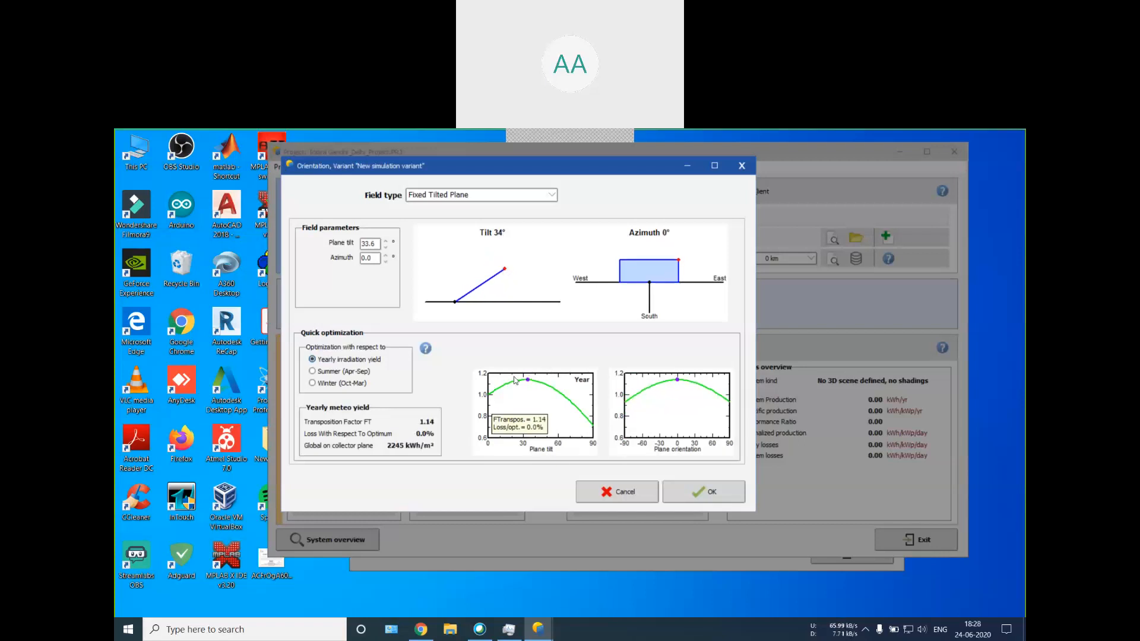
pyautogui.moveTo(379, 244); pyautogui.dragTo(369, 244)
pyautogui.press('BackSpace')
pyautogui.press('BackSpace')
pyautogui.write('0')
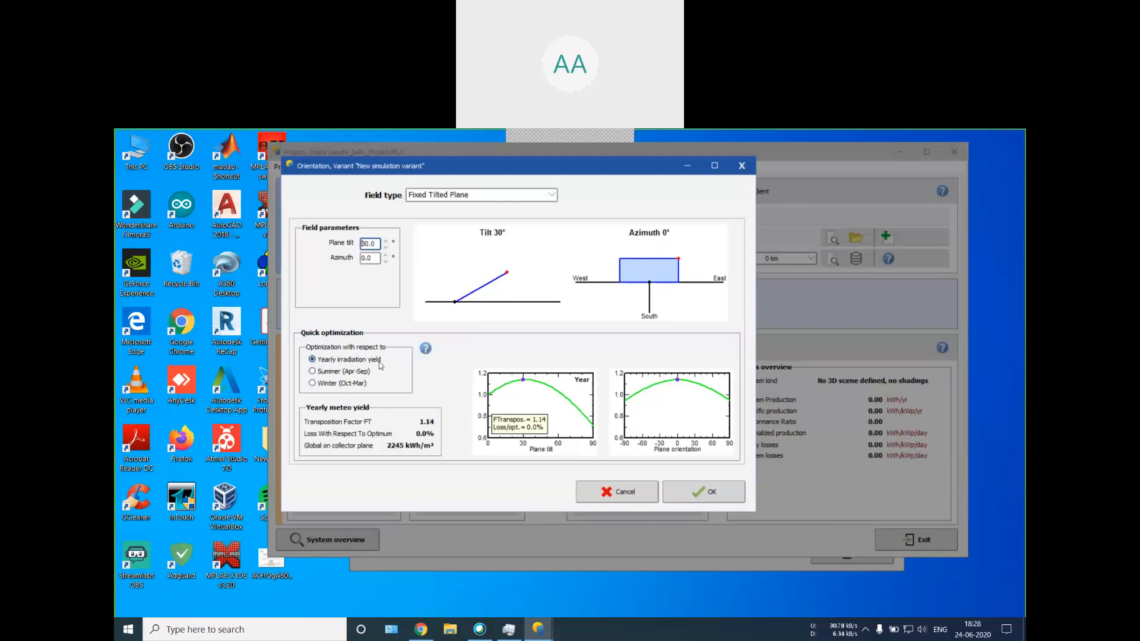
# Step: Compare the winter and summer quick optimizations, and accept the orientation with yearly irradiation yield selected
pyautogui.click(312, 383)
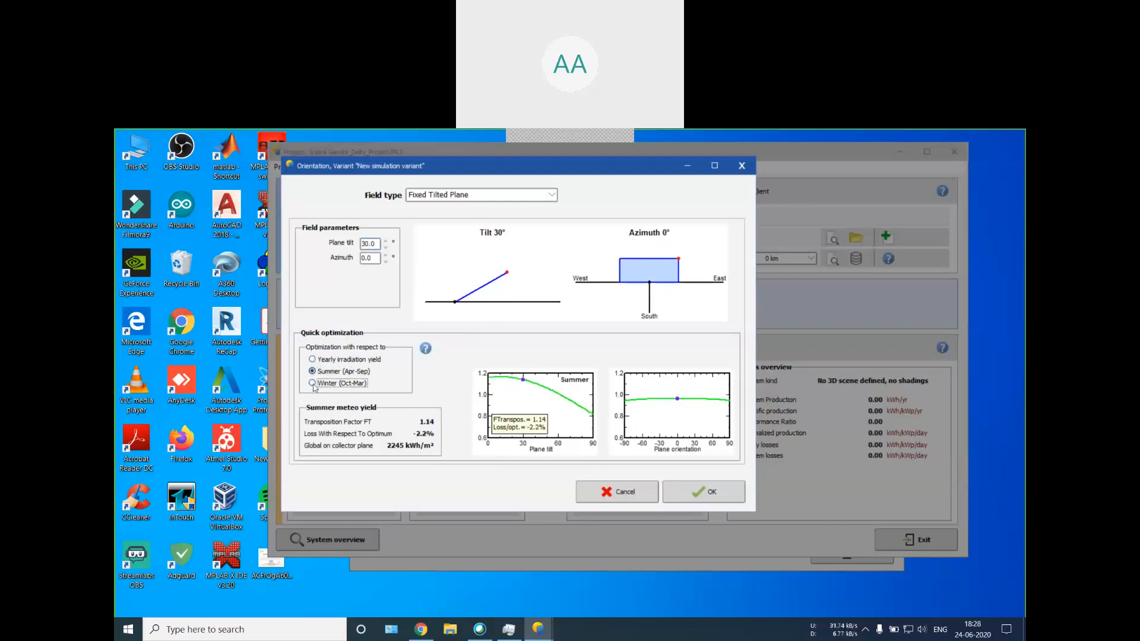
pyautogui.click(312, 371)
pyautogui.click(313, 359)
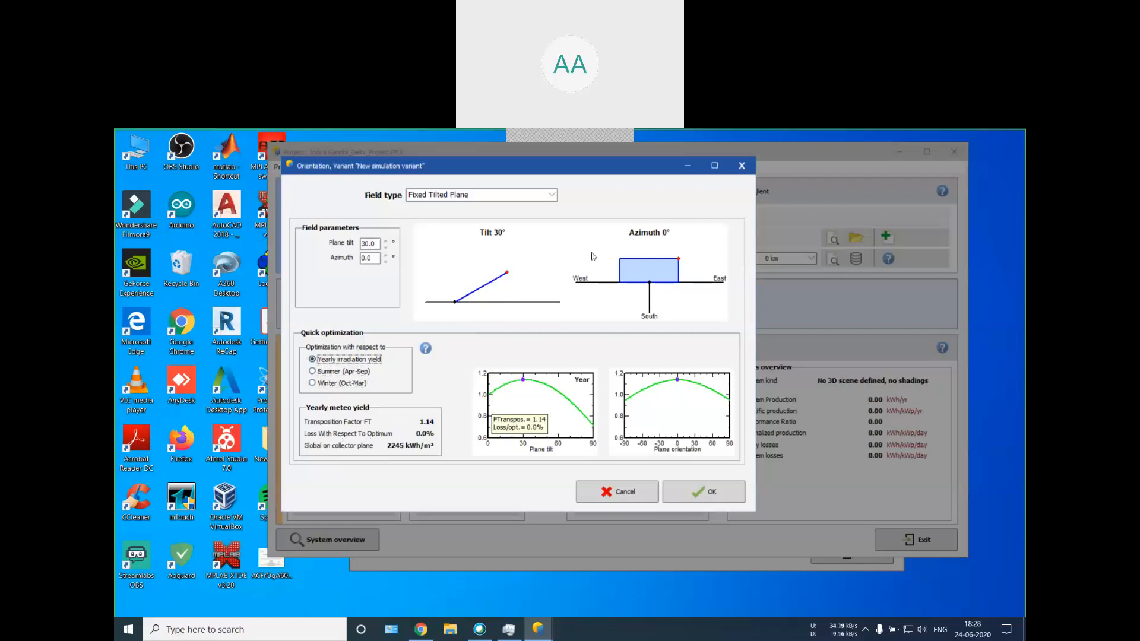
pyautogui.click(707, 491)
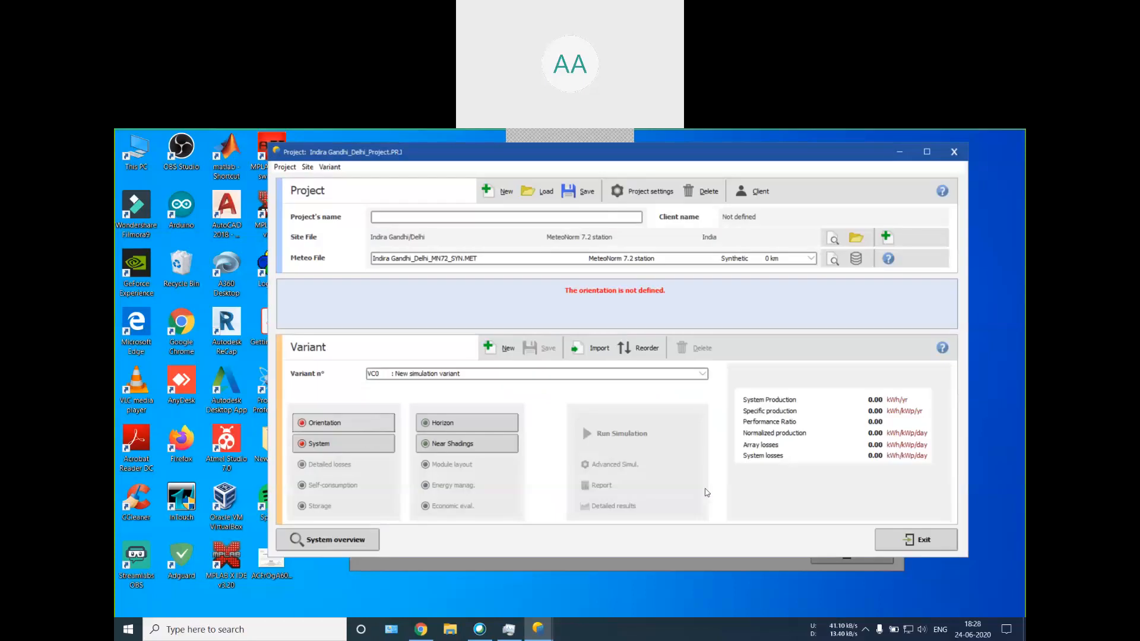
# Step: Review the available field types for the orientation and accept Fixed Tilted Plane
pyautogui.click(383, 421)
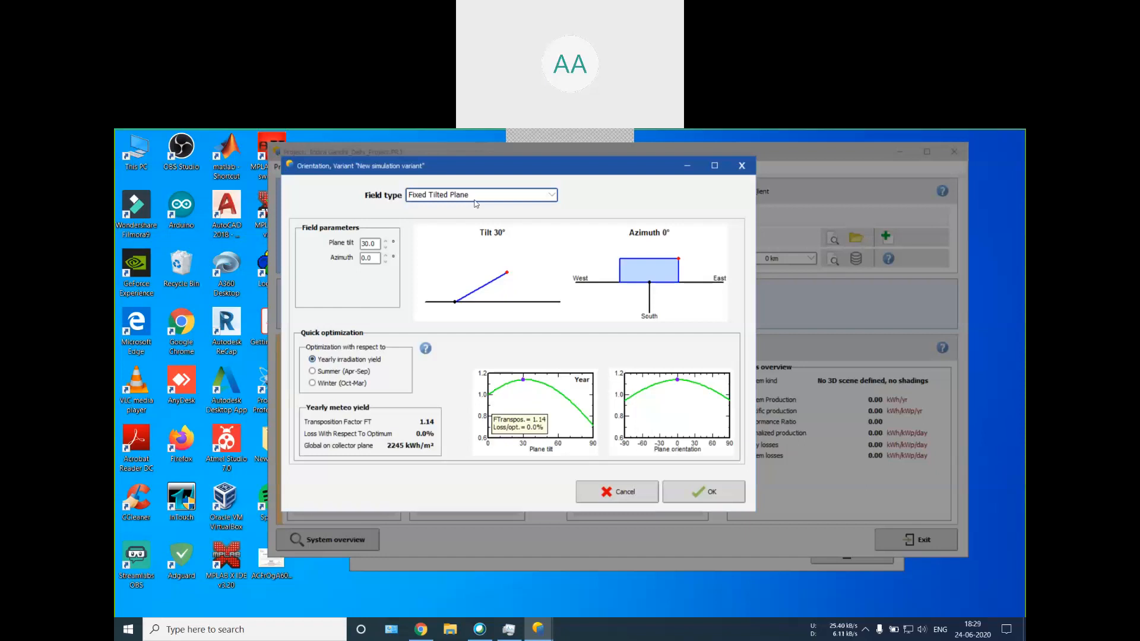
pyautogui.click(475, 200)
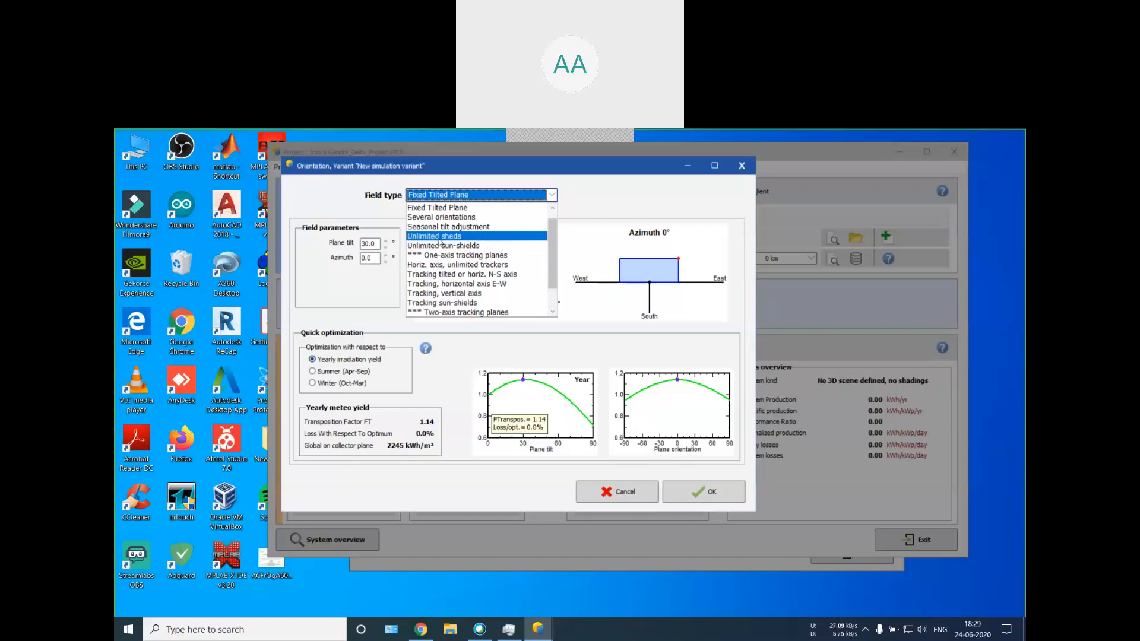
pyautogui.scroll(-1, 439, 244)
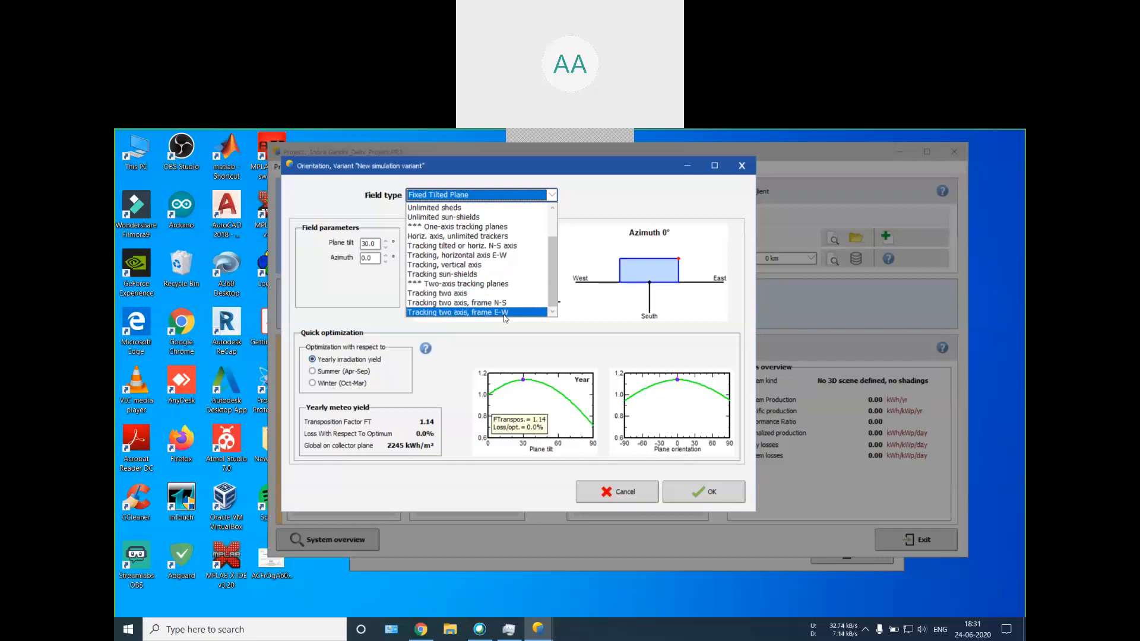
pyautogui.scroll(2, 505, 315)
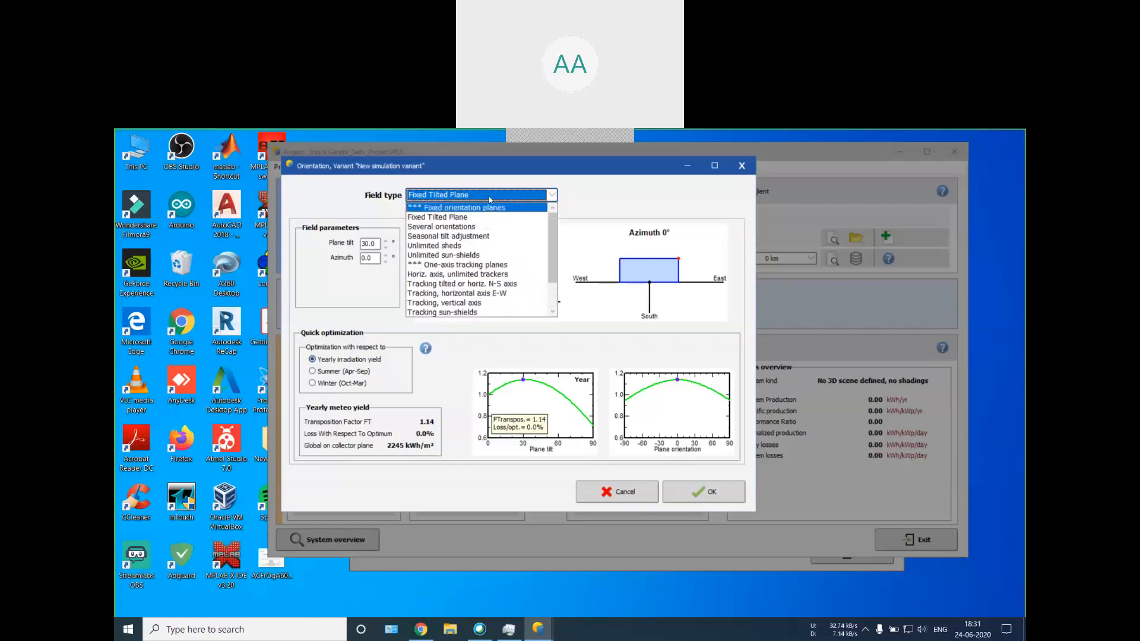
pyautogui.click(481, 219)
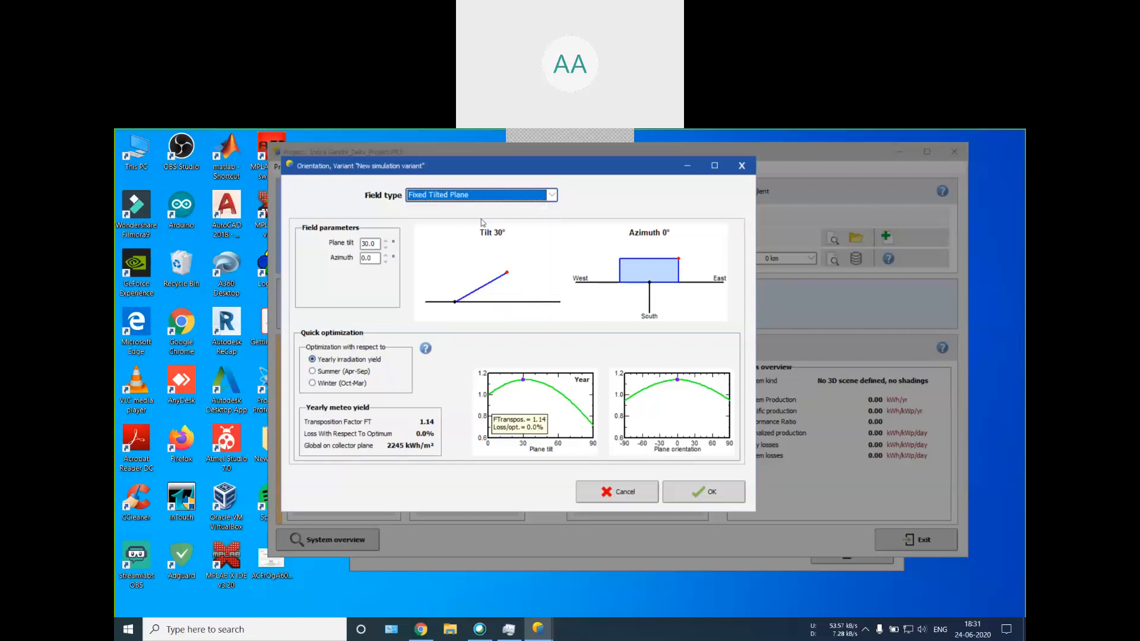
pyautogui.click(688, 492)
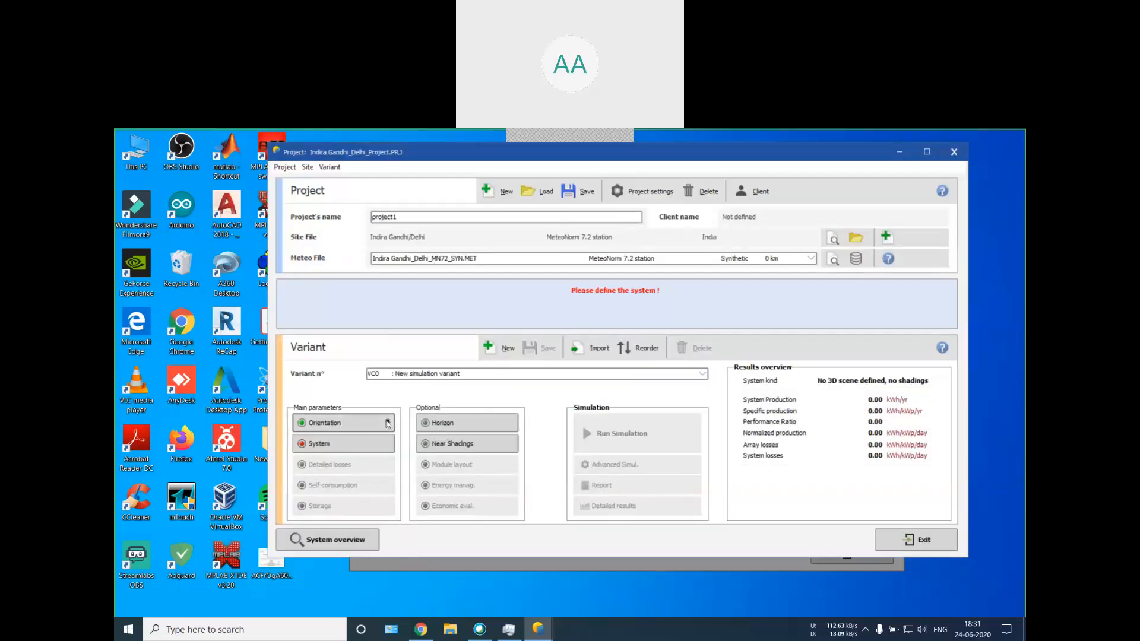
# Step: Open the grid system definition, keeping the modifications of the CSI-25KTL-GS-FL component, and go to the sub-array name
pyautogui.click(318, 445)
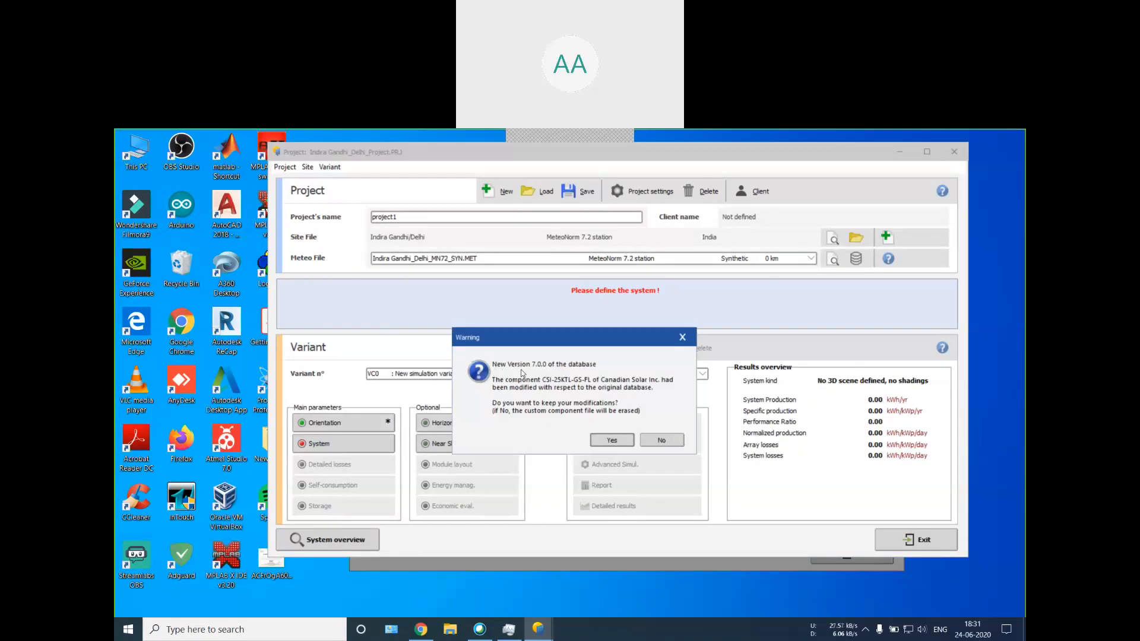
pyautogui.click(613, 439)
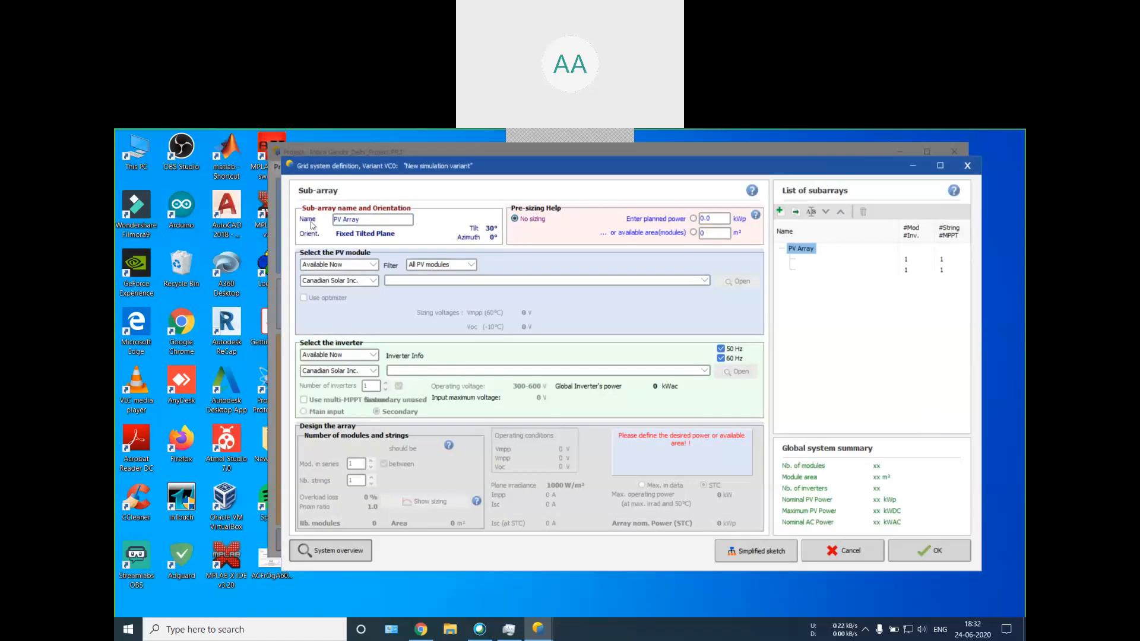
pyautogui.click(356, 221)
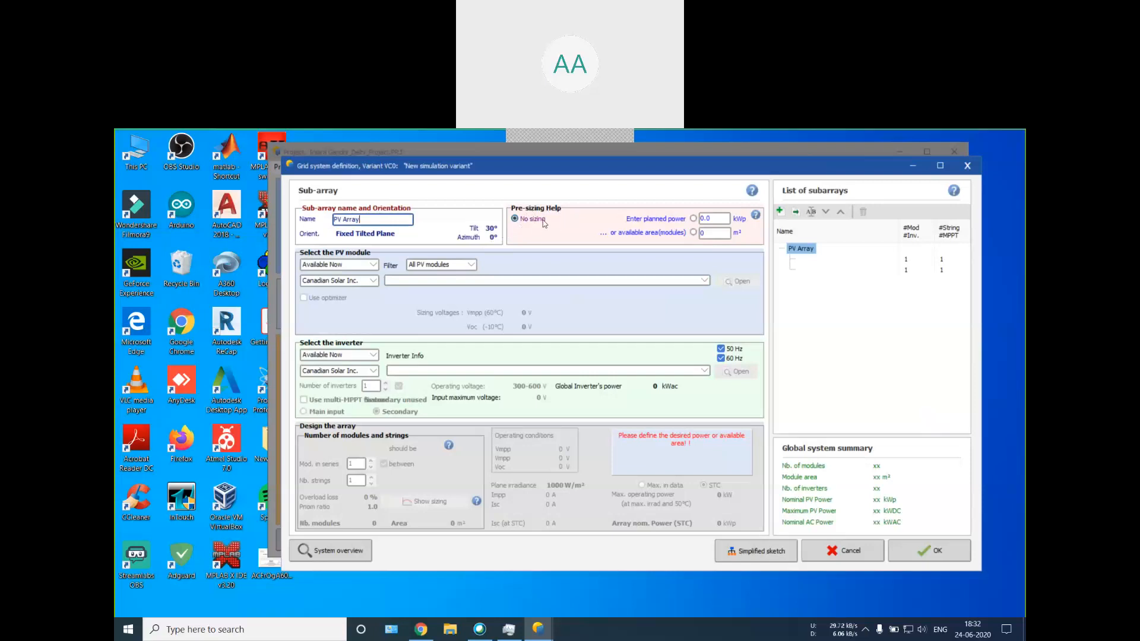
# Step: Set the sub-array's planned power to 3.0 kWp in the pre-sizing help
pyautogui.click(701, 219)
pyautogui.doubleClick(704, 218)
pyautogui.press('Tab')
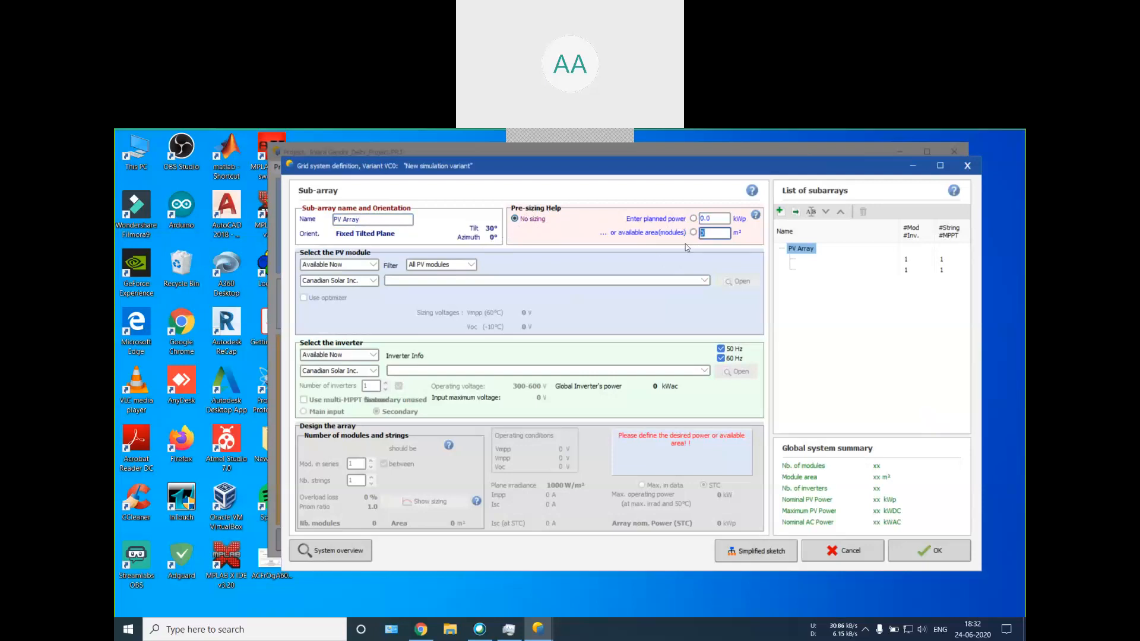
pyautogui.hotkey('shift', 'Tab')
pyautogui.write('3')
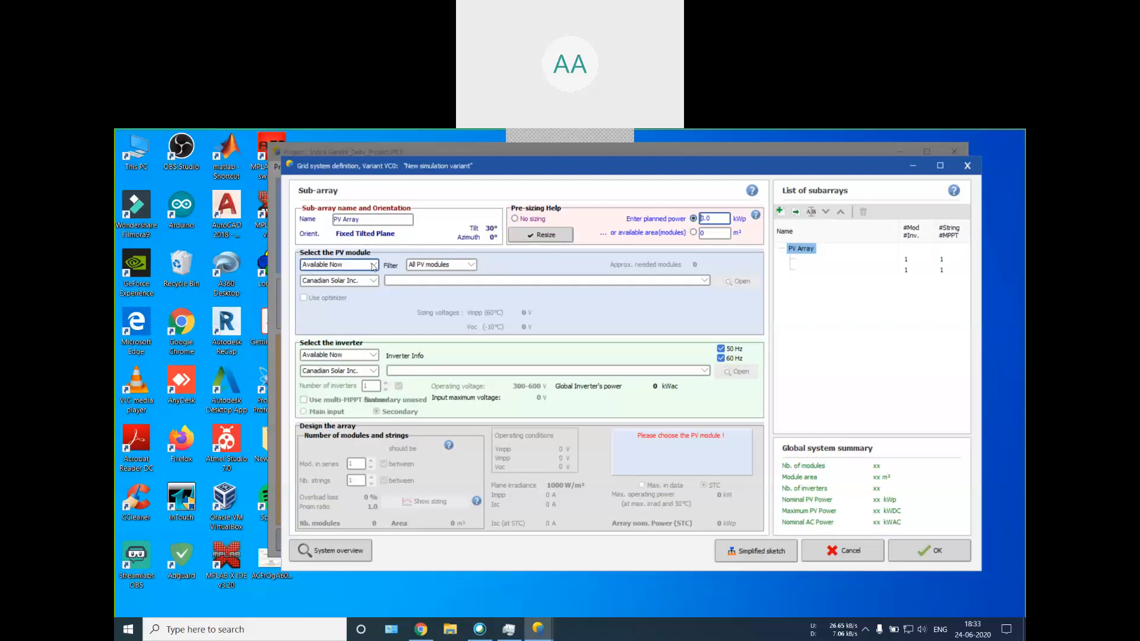
# Step: Review the availability options for the PV module, choose All modules, and show the available module filters
pyautogui.click(374, 267)
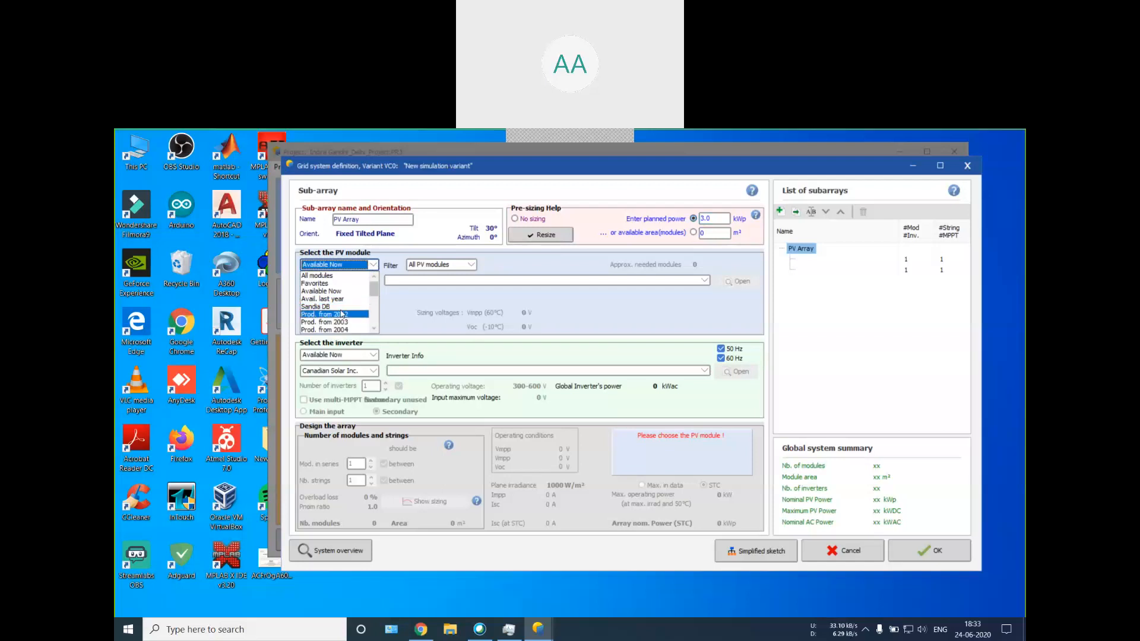
pyautogui.scroll(-2, 338, 307)
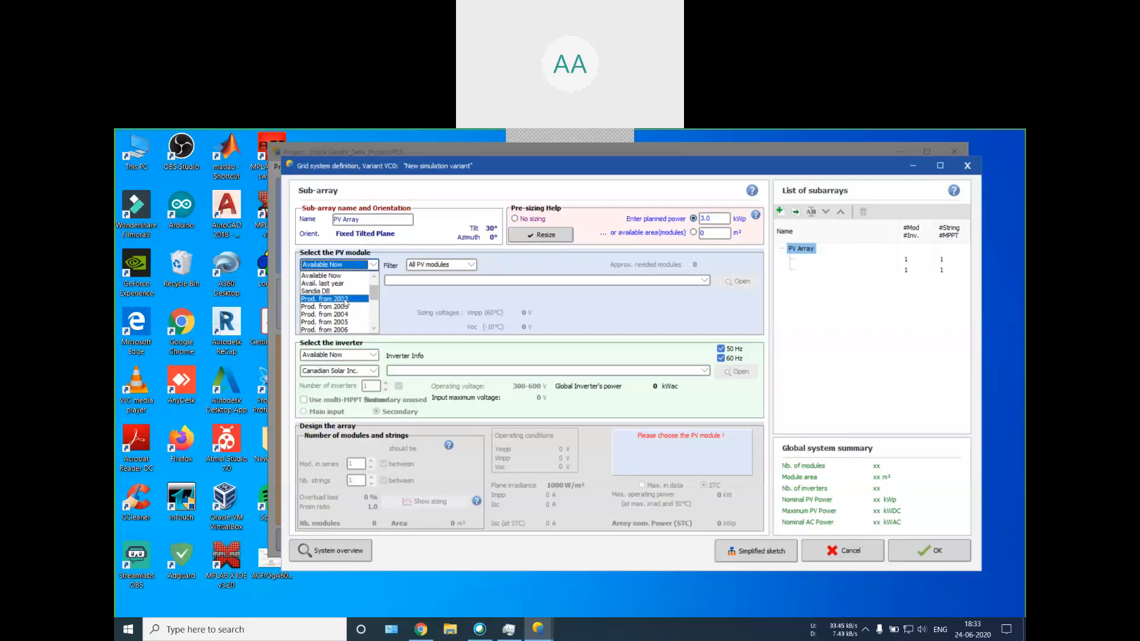
pyautogui.scroll(-4, 345, 303)
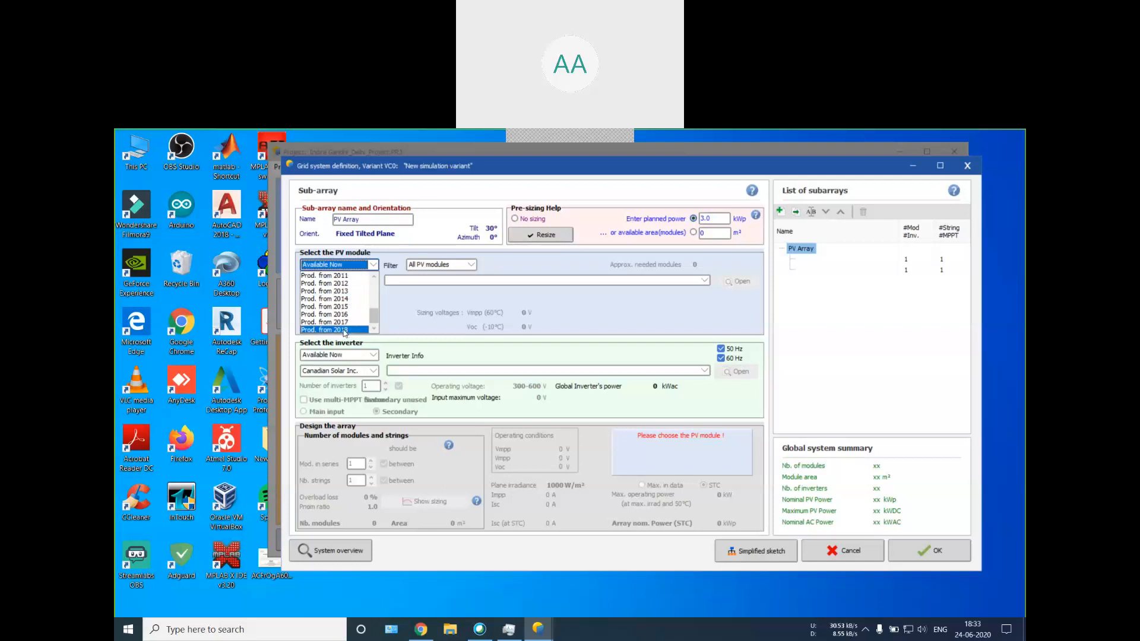
pyautogui.scroll(5, 345, 330)
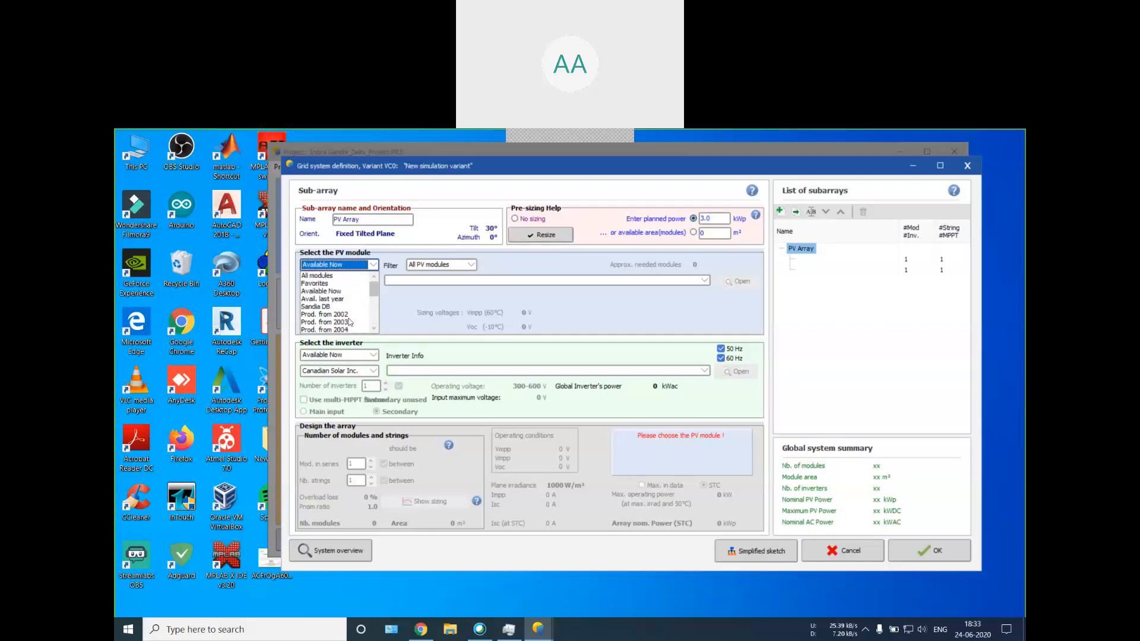
pyautogui.click(317, 275)
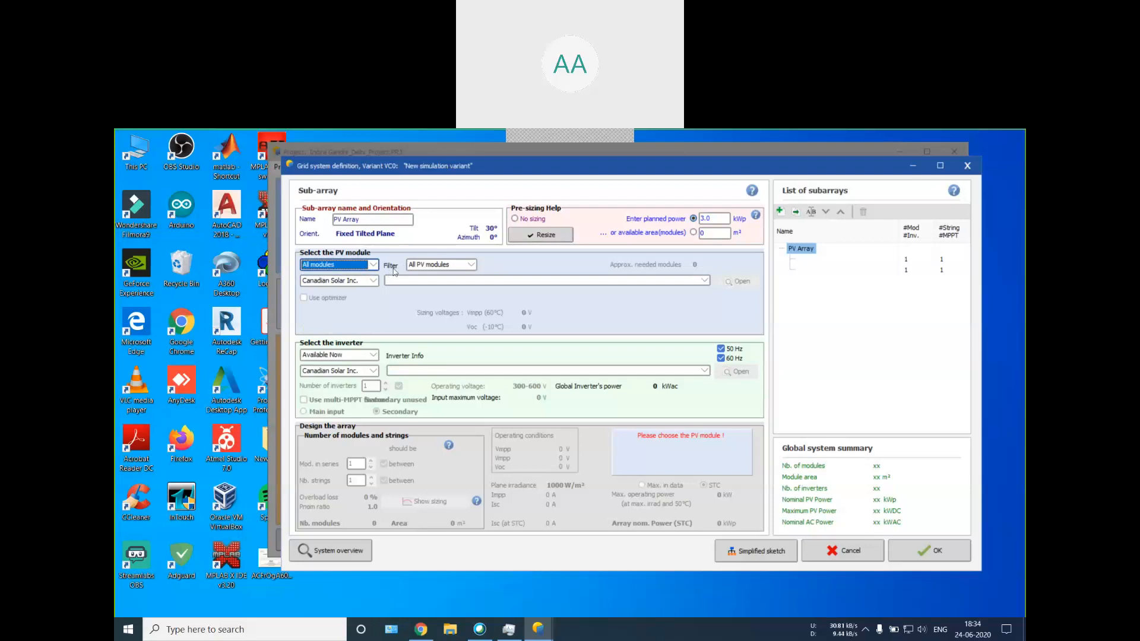
pyautogui.click(429, 271)
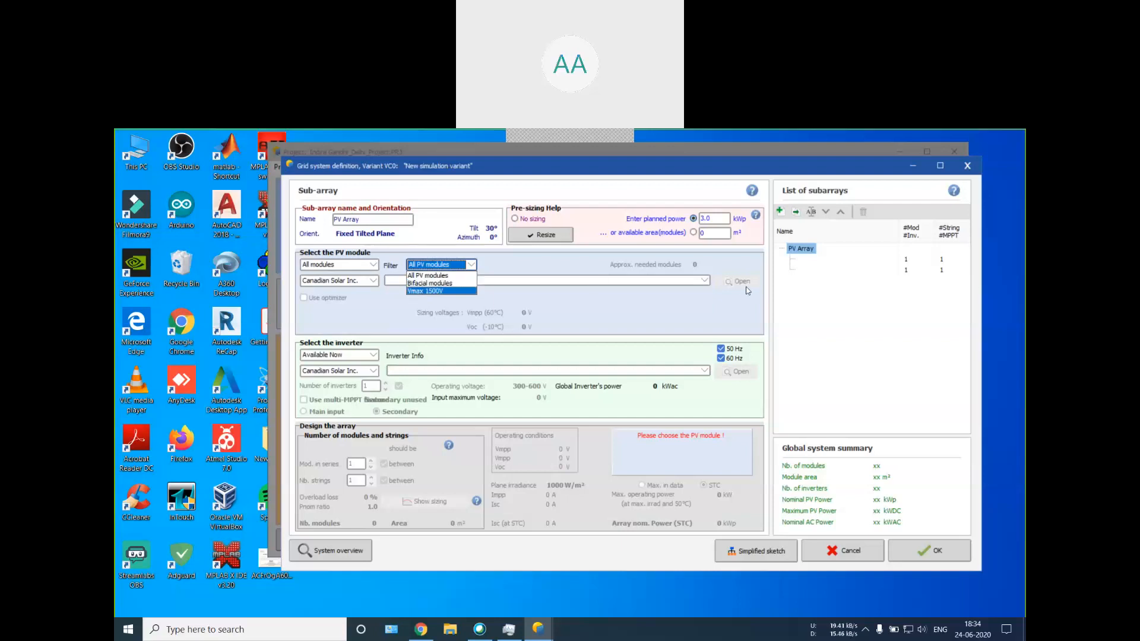
# Step: Switch to File Explorer and open the recent file "What are bifacial solar modules and how do they work_"
pyautogui.click(460, 632)
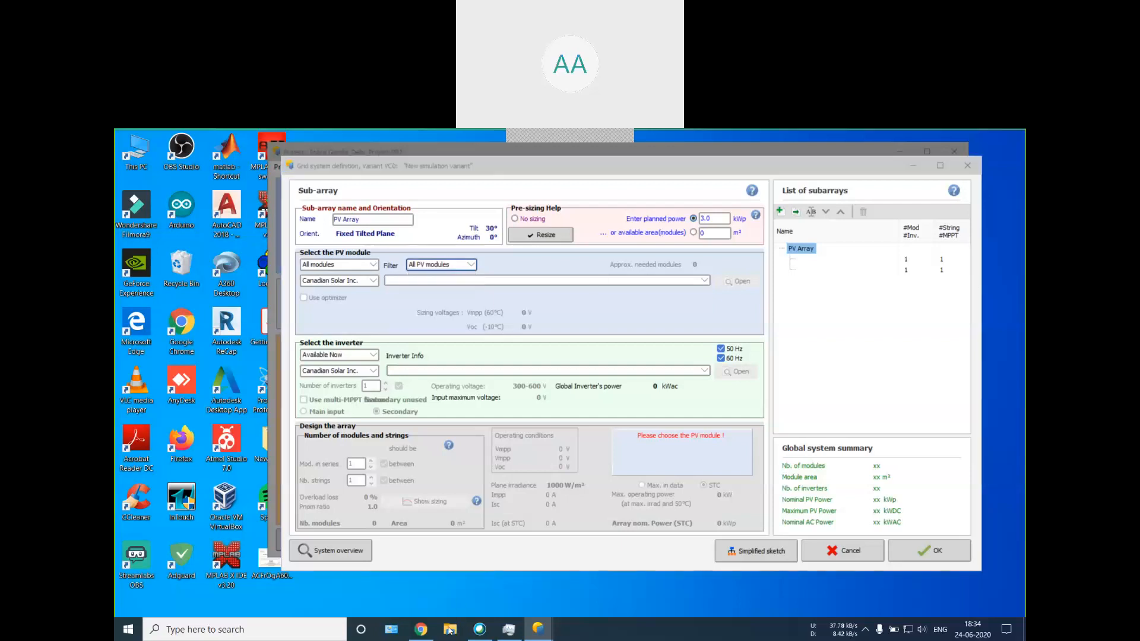
pyautogui.click(450, 631)
pyautogui.click(985, 224)
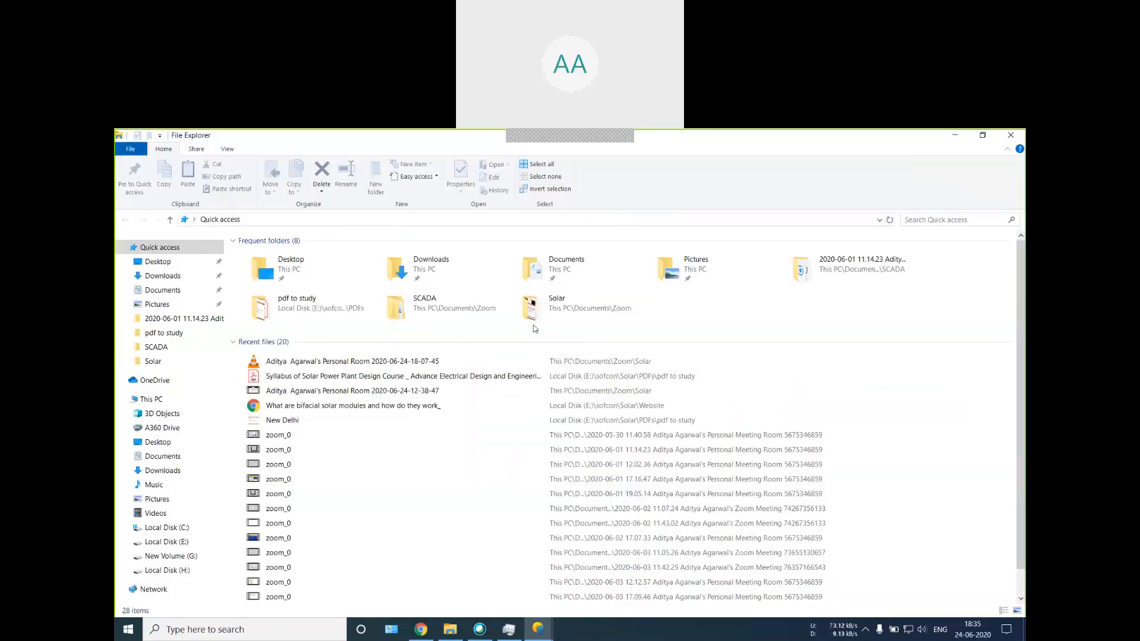
pyautogui.doubleClick(275, 408)
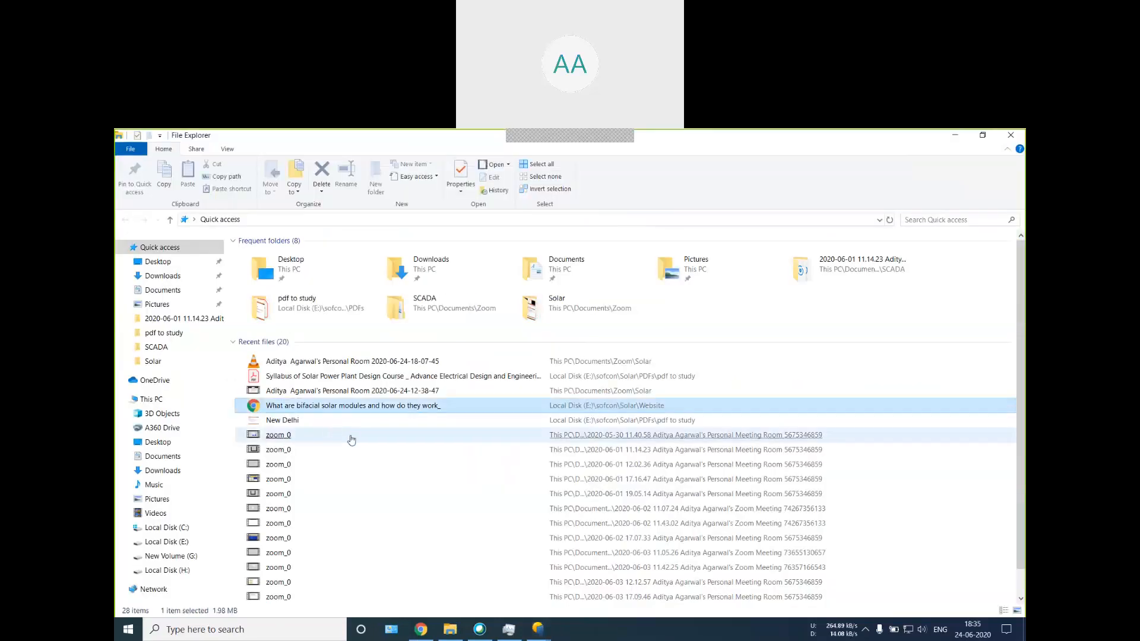
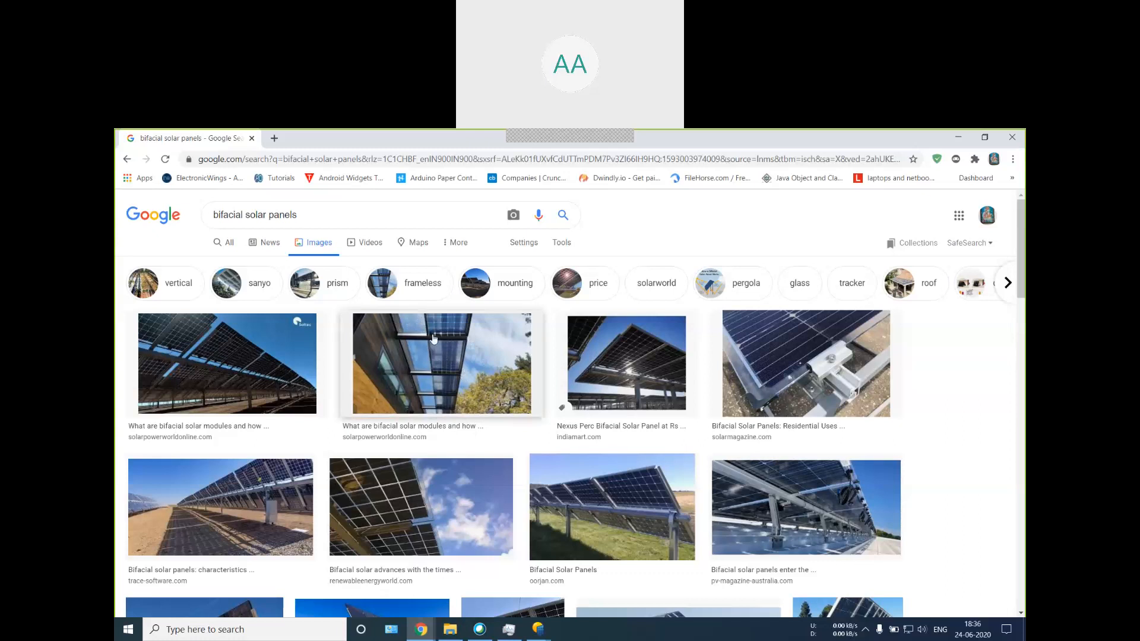
# Step: Examine the image search results for bifacial solar panels, including installation photos and cross-section diagrams, and put the results window away
pyautogui.scroll(-2, 795, 450)
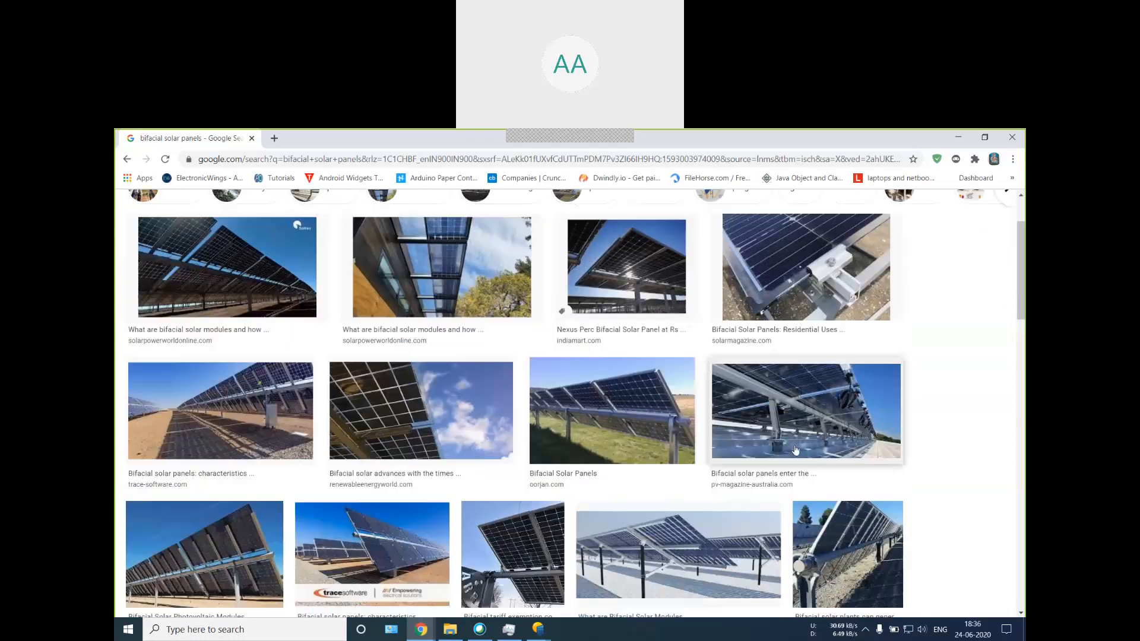
pyautogui.scroll(-1, 795, 450)
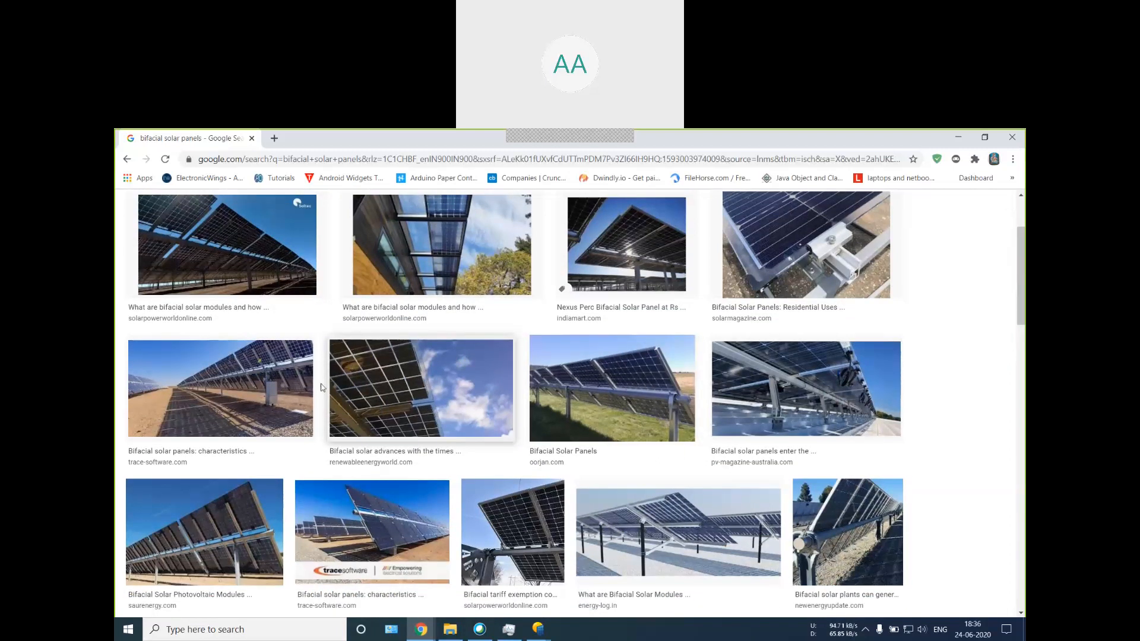
pyautogui.scroll(-2, 476, 492)
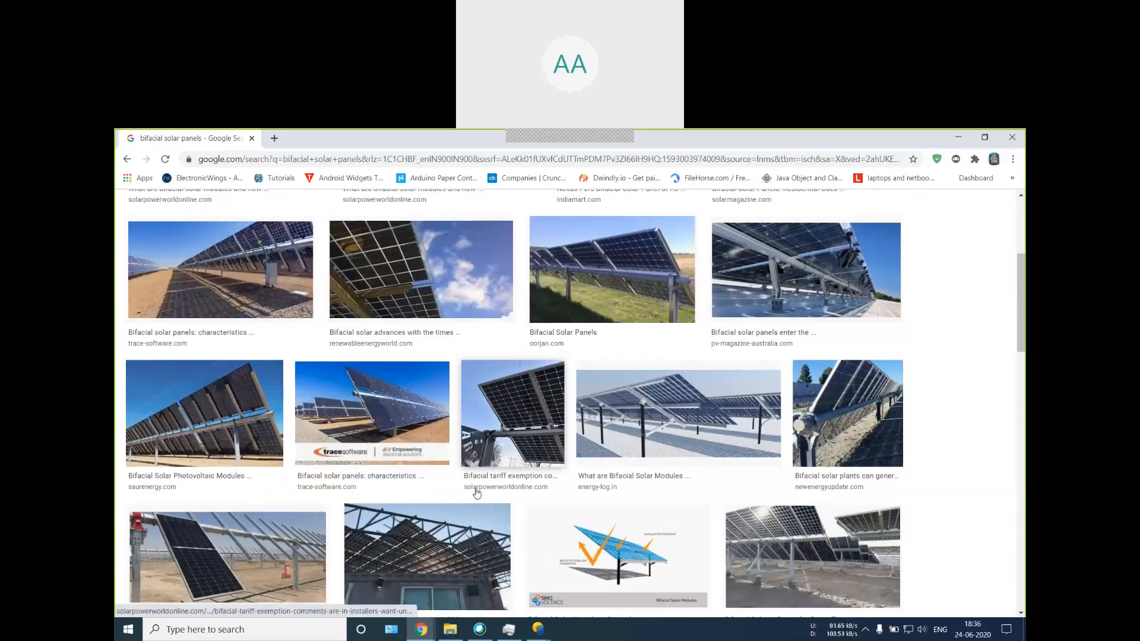
pyautogui.scroll(-1, 620, 555)
pyautogui.scroll(-2, 620, 555)
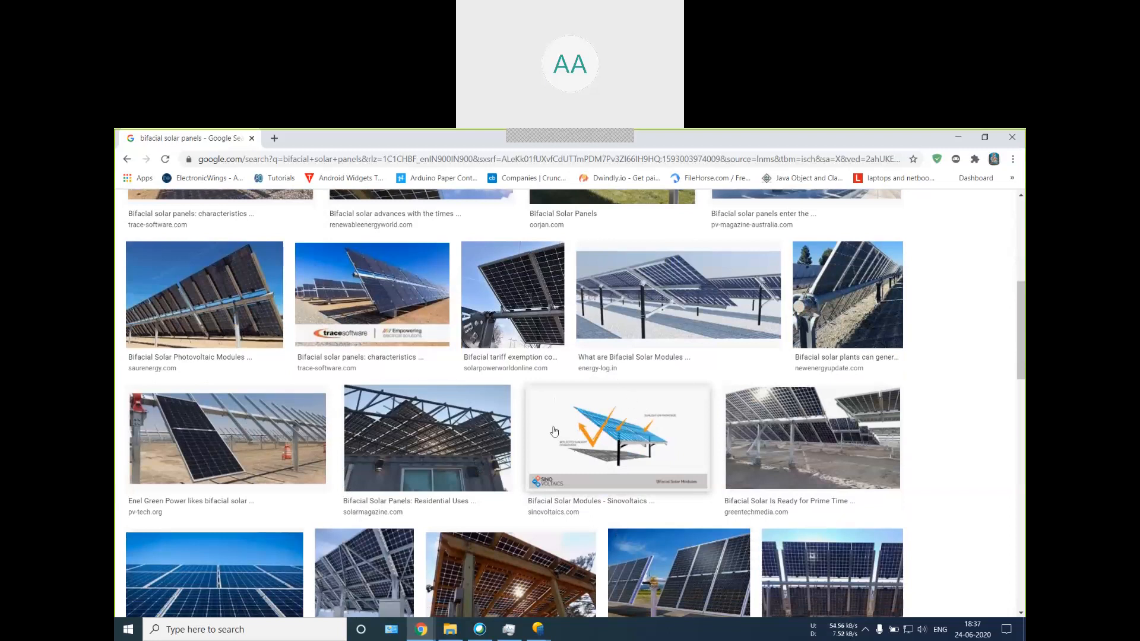
pyautogui.scroll(-2, 435, 451)
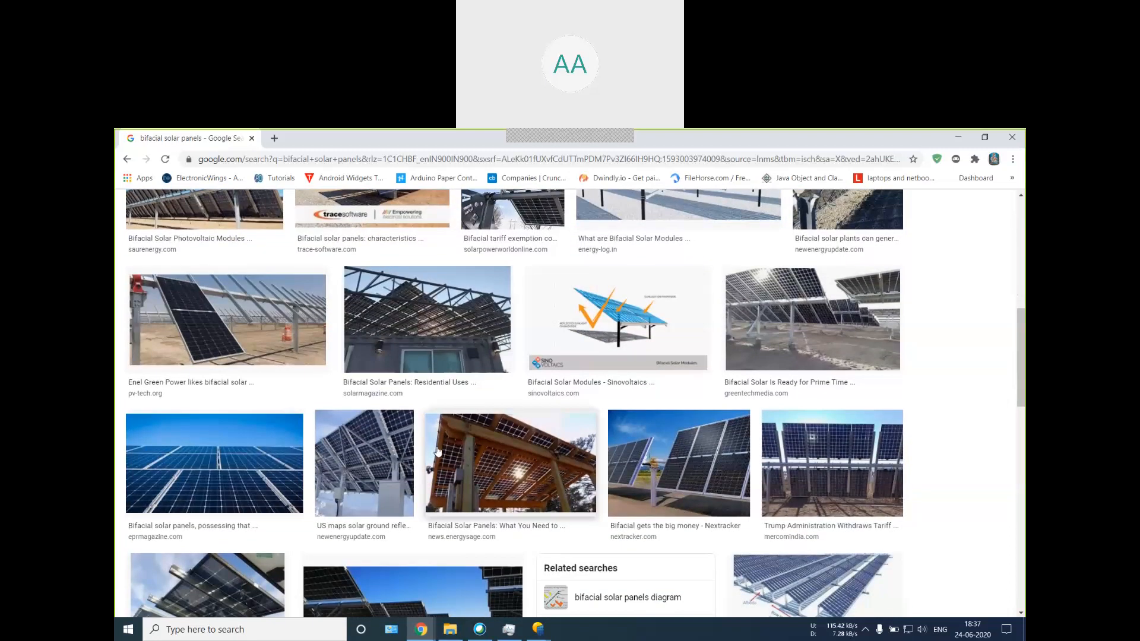
pyautogui.scroll(-3, 435, 451)
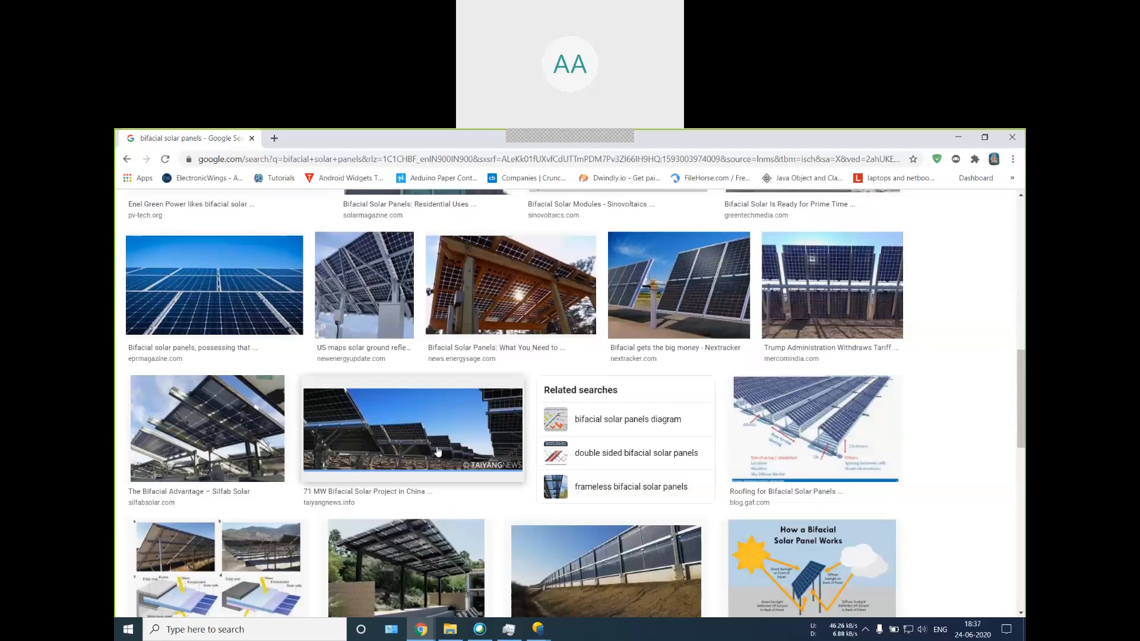
pyautogui.scroll(-4, 438, 452)
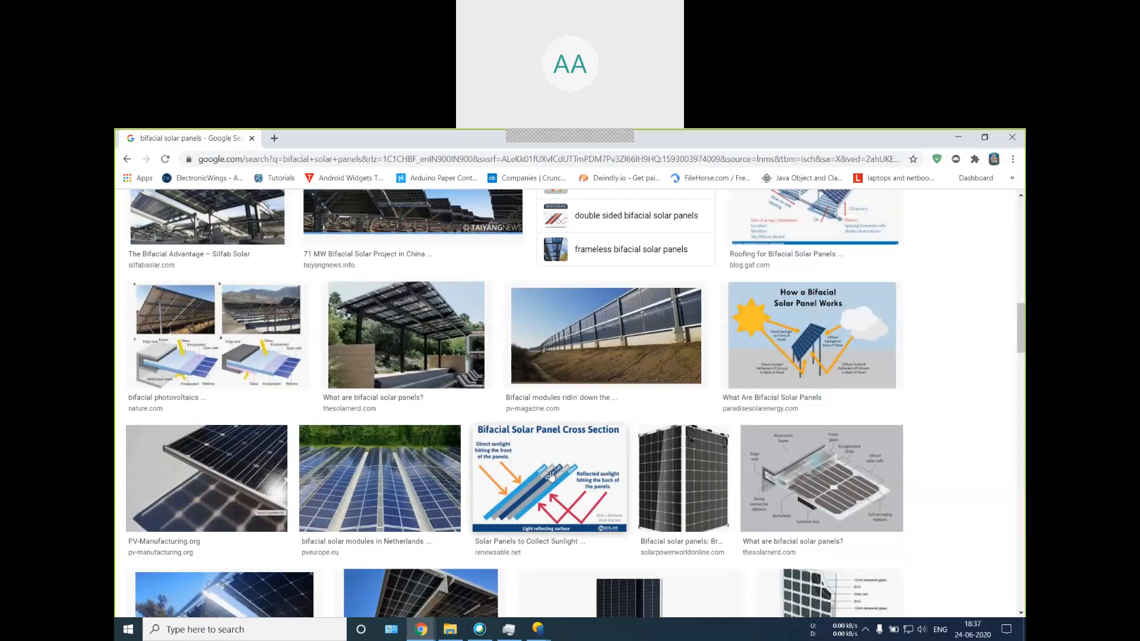
pyautogui.scroll(-2, 412, 432)
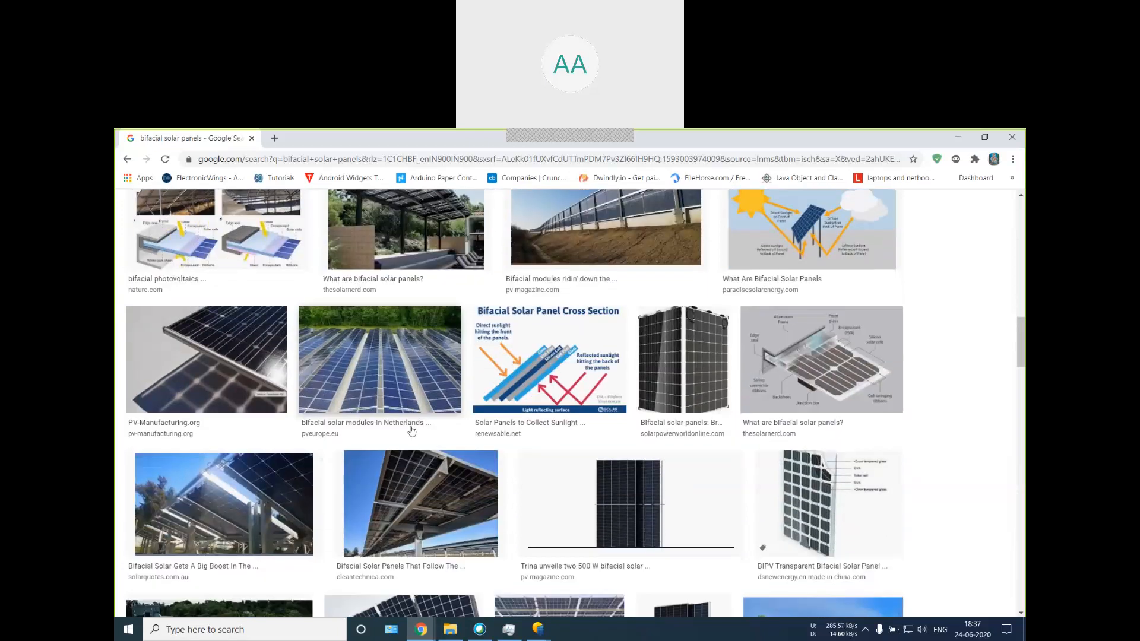
pyautogui.scroll(-3, 412, 431)
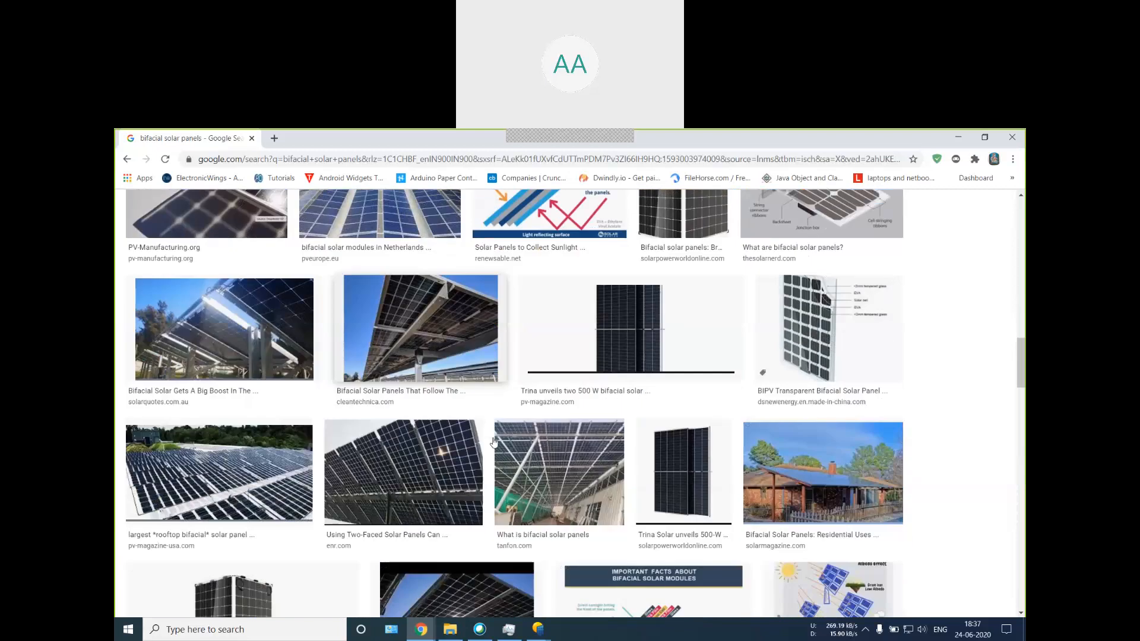
pyautogui.scroll(-3, 493, 441)
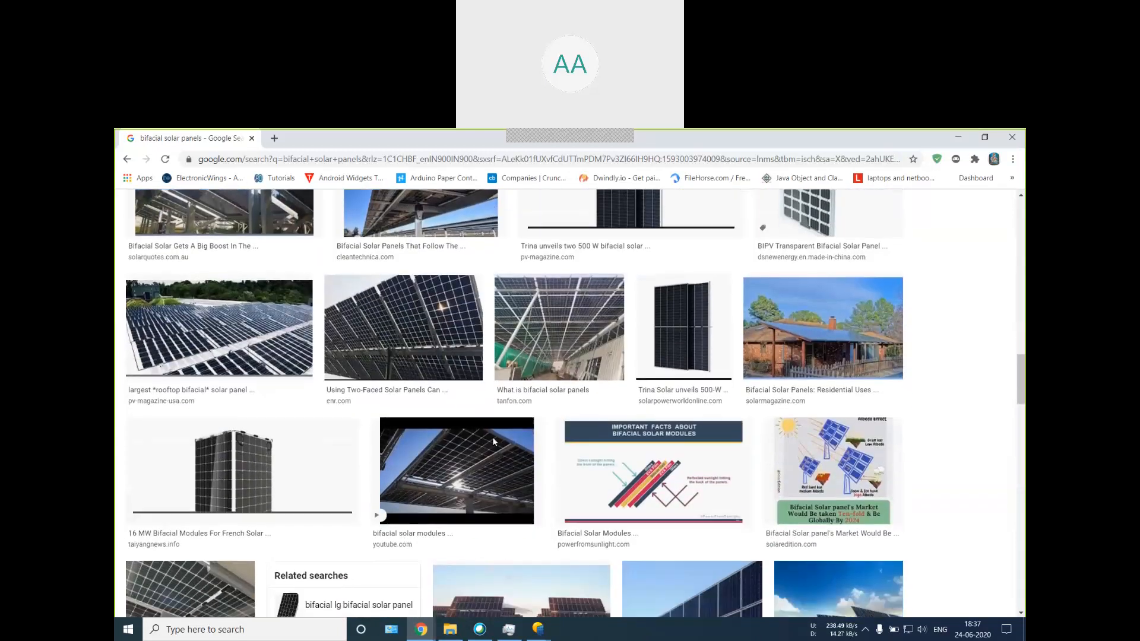
pyautogui.scroll(-1, 522, 451)
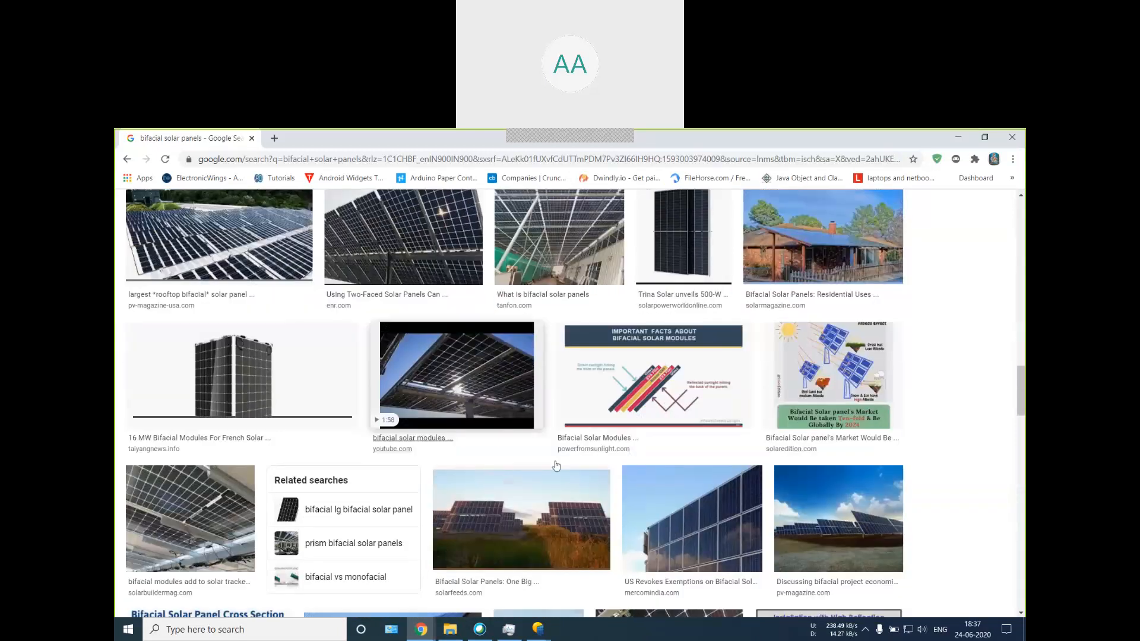
pyautogui.scroll(-5, 556, 465)
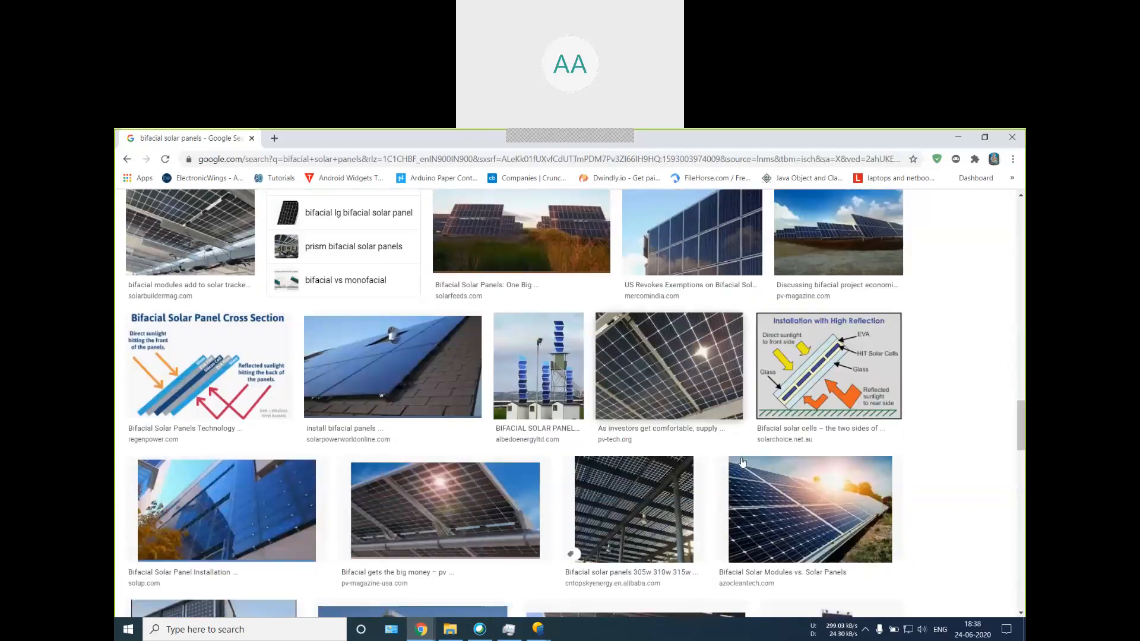
pyautogui.scroll(-4, 822, 538)
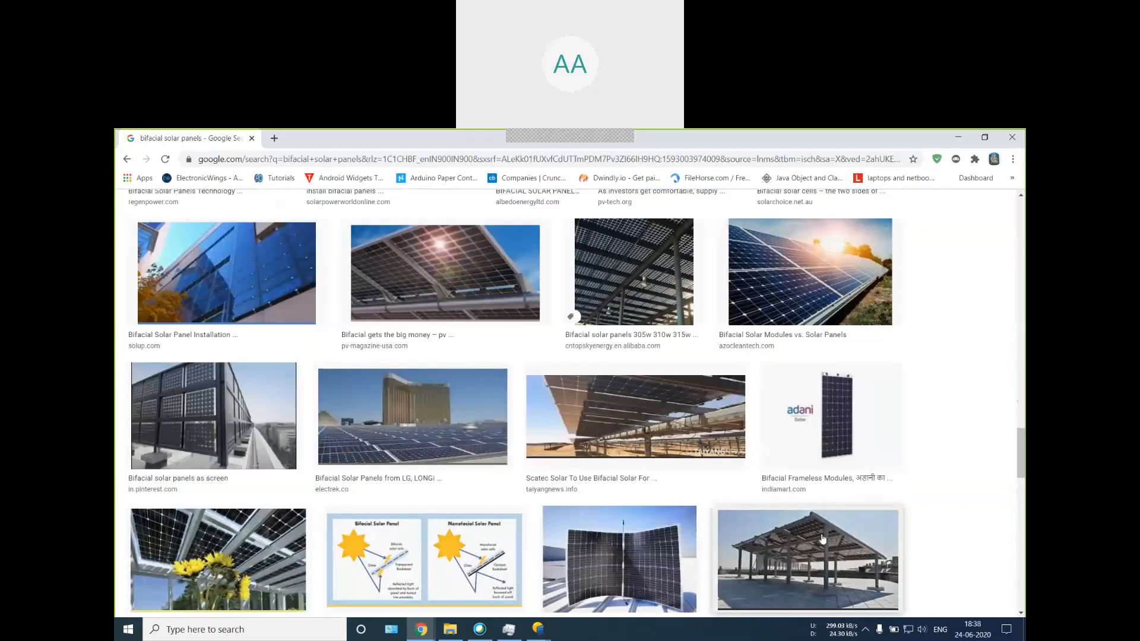
pyautogui.scroll(20, 822, 539)
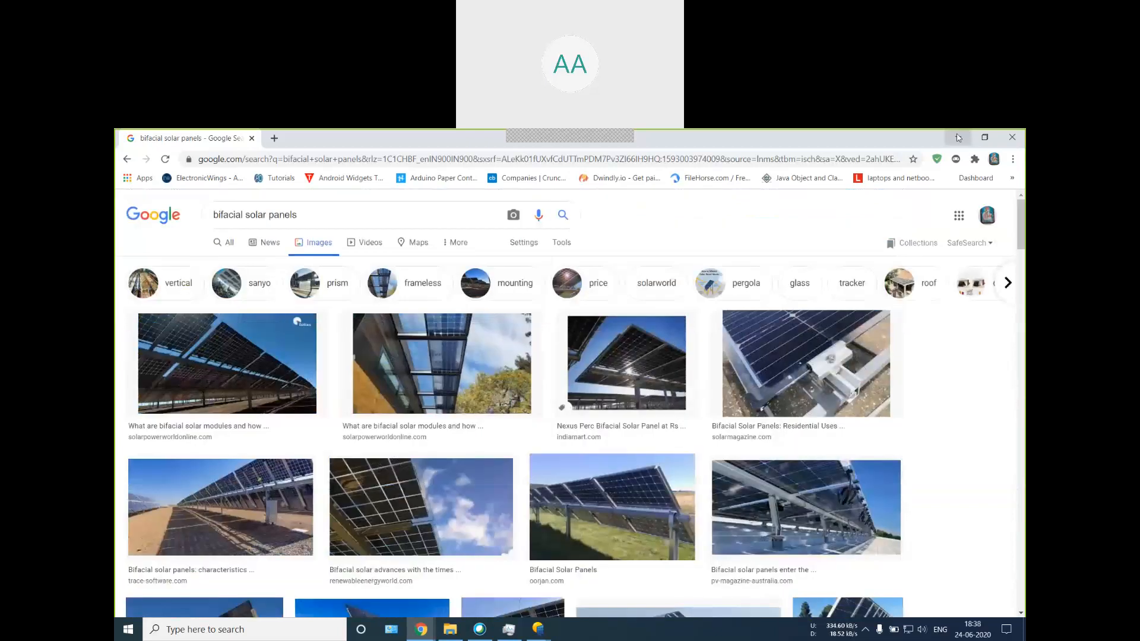
pyautogui.click(957, 138)
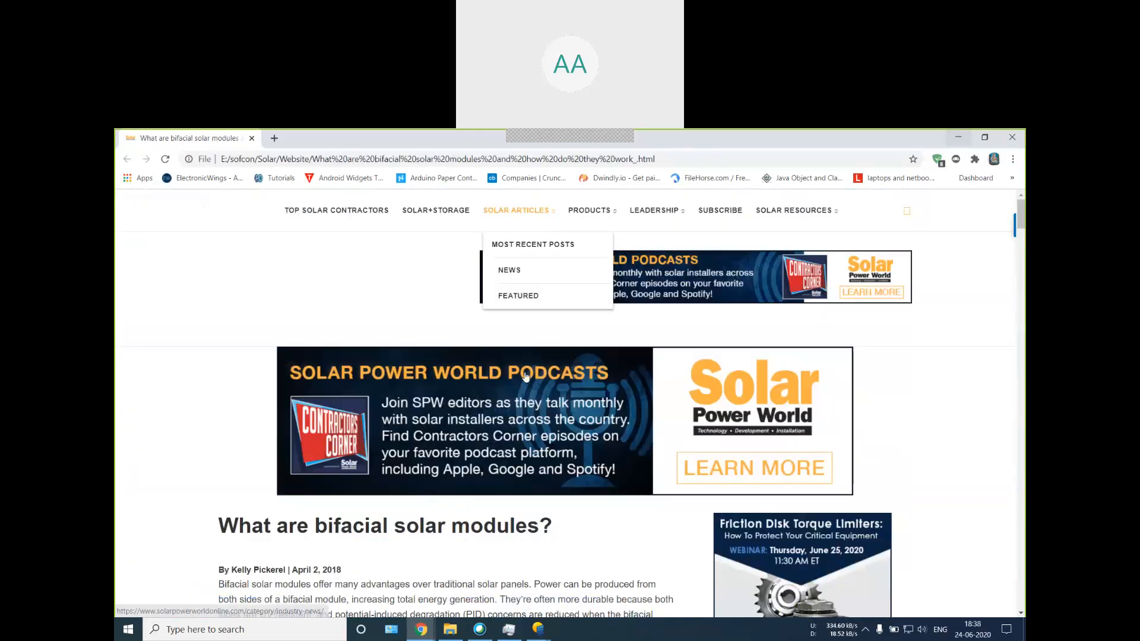
# Step: Skim the article "What are bifacial solar modules?" through to its end, and return to the grid system definition in PVsyst
pyautogui.scroll(-10, 525, 375)
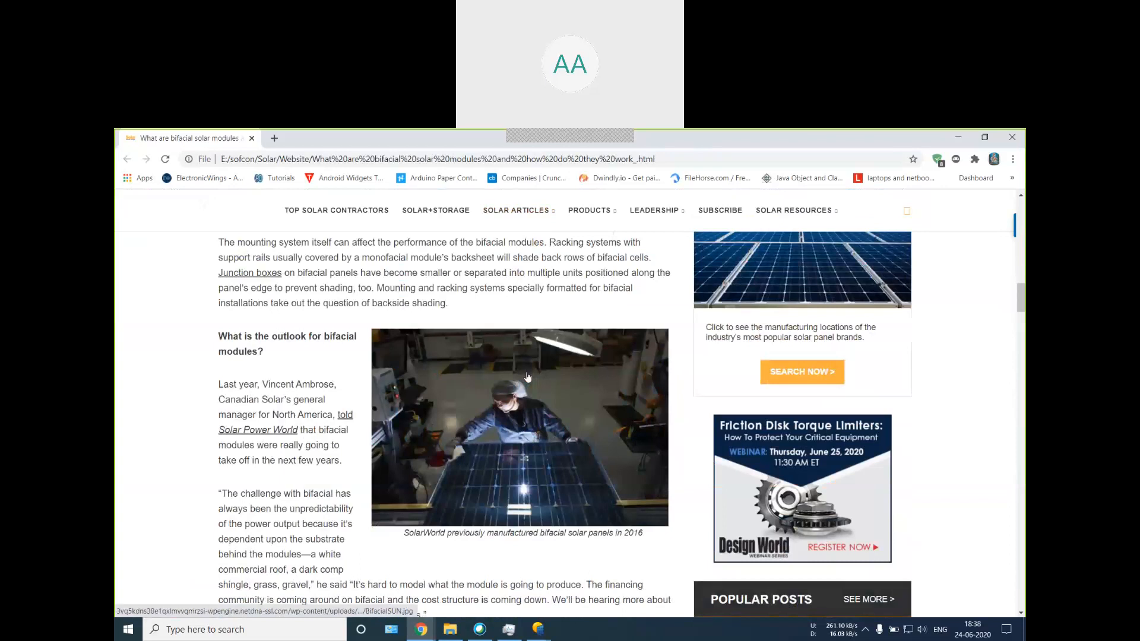
pyautogui.scroll(-1, 525, 431)
pyautogui.scroll(-8, 564, 406)
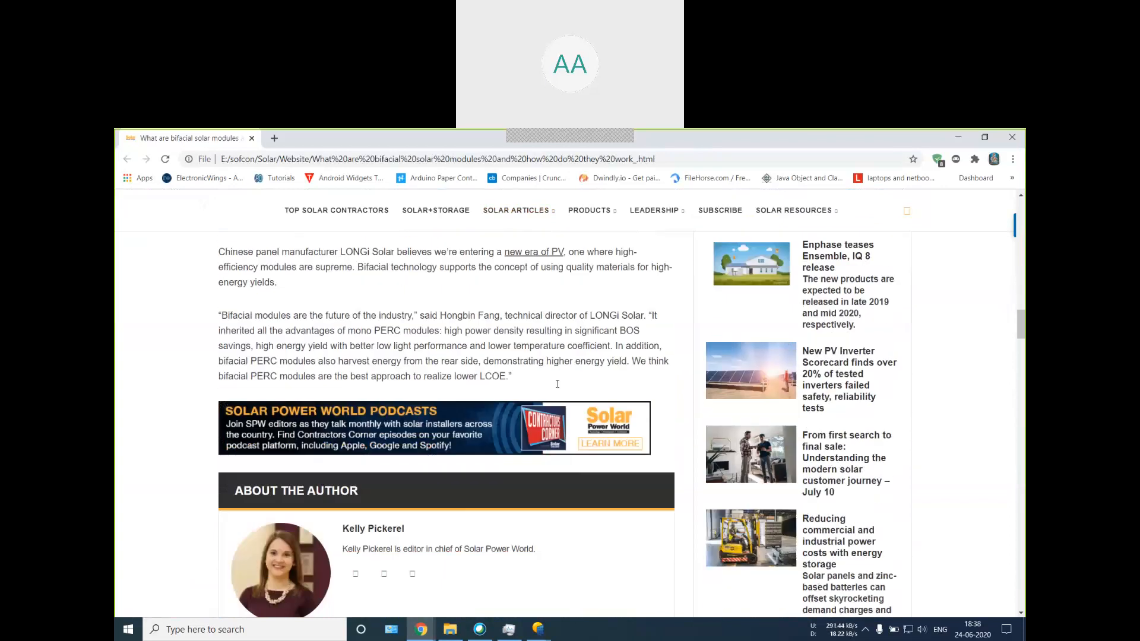
pyautogui.scroll(5, 541, 393)
pyautogui.scroll(6, 541, 393)
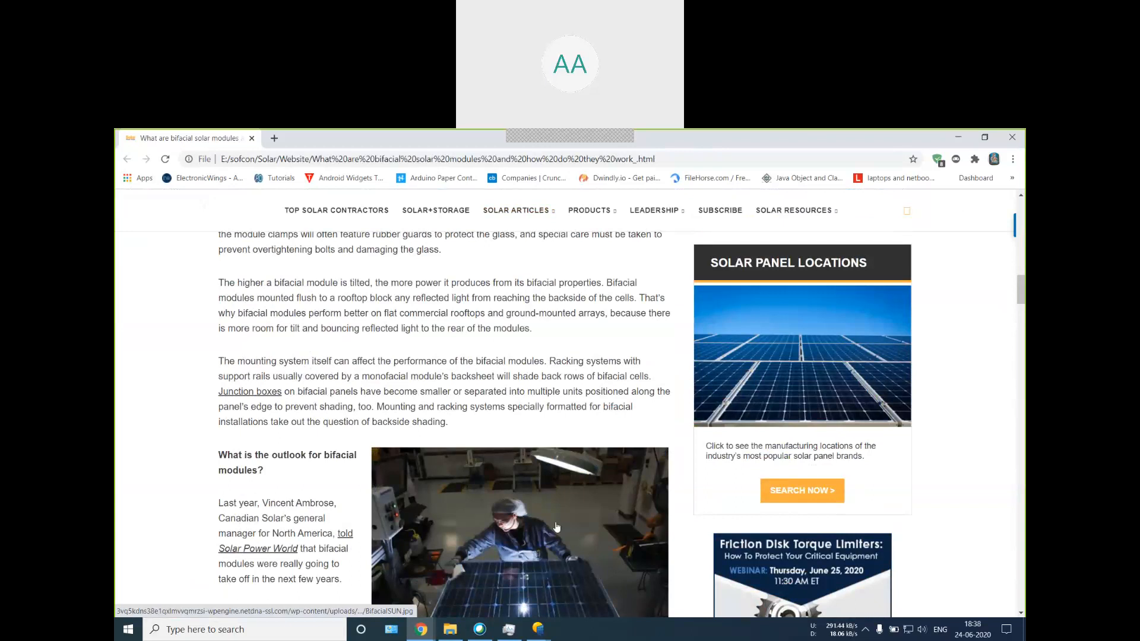
pyautogui.click(958, 138)
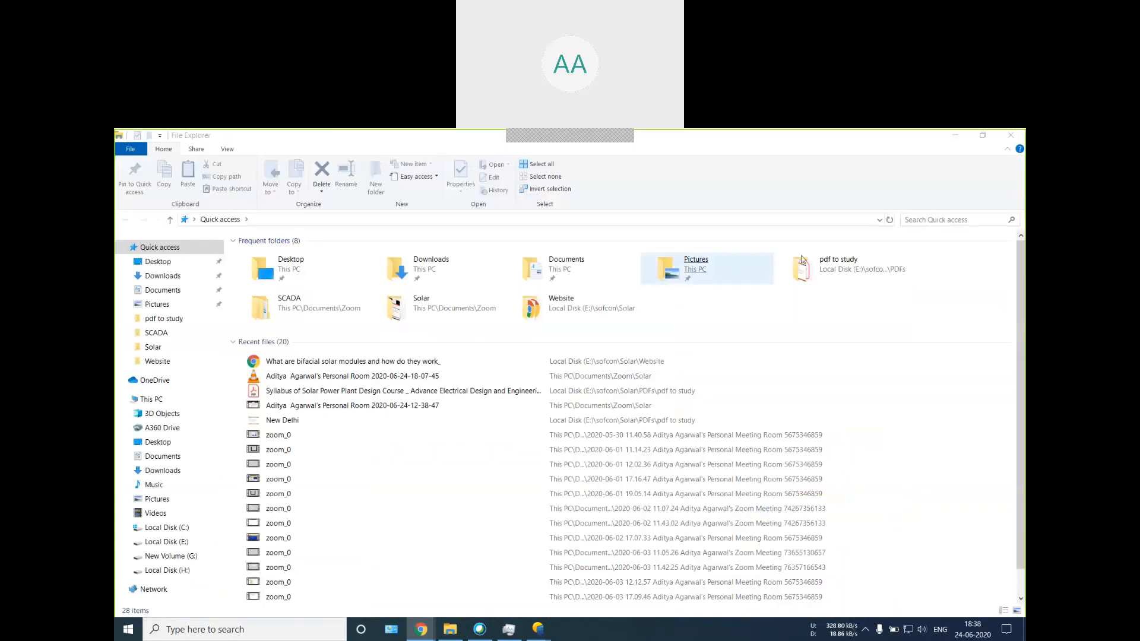
pyautogui.click(955, 135)
# Step: Set the PV module filter to All PV modules
pyautogui.click(438, 267)
pyautogui.click(438, 268)
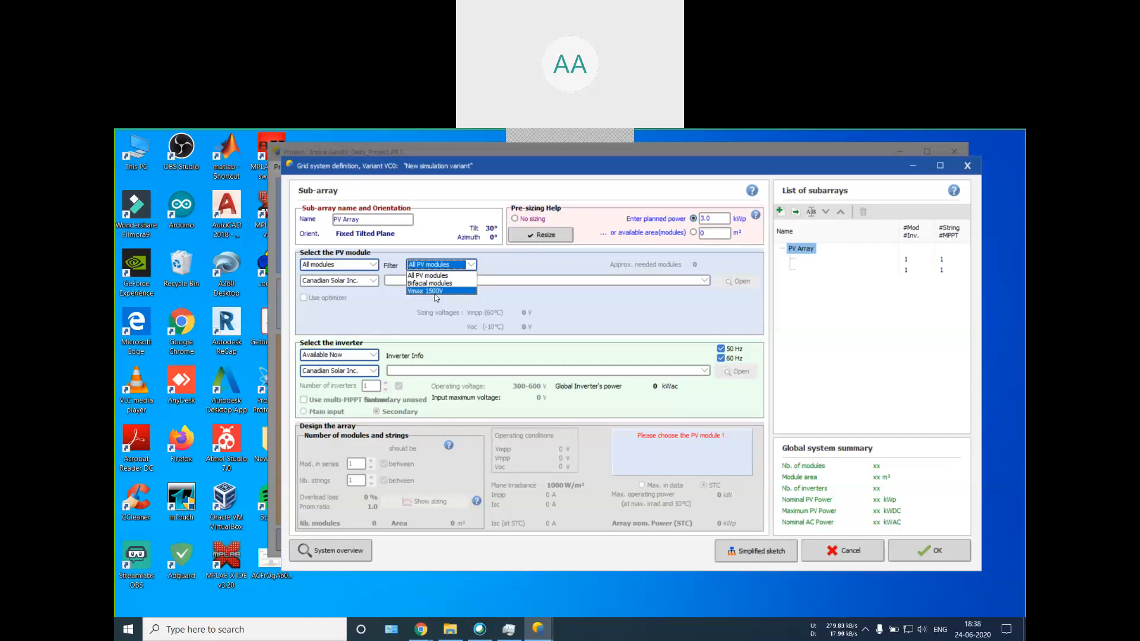
pyautogui.click(438, 277)
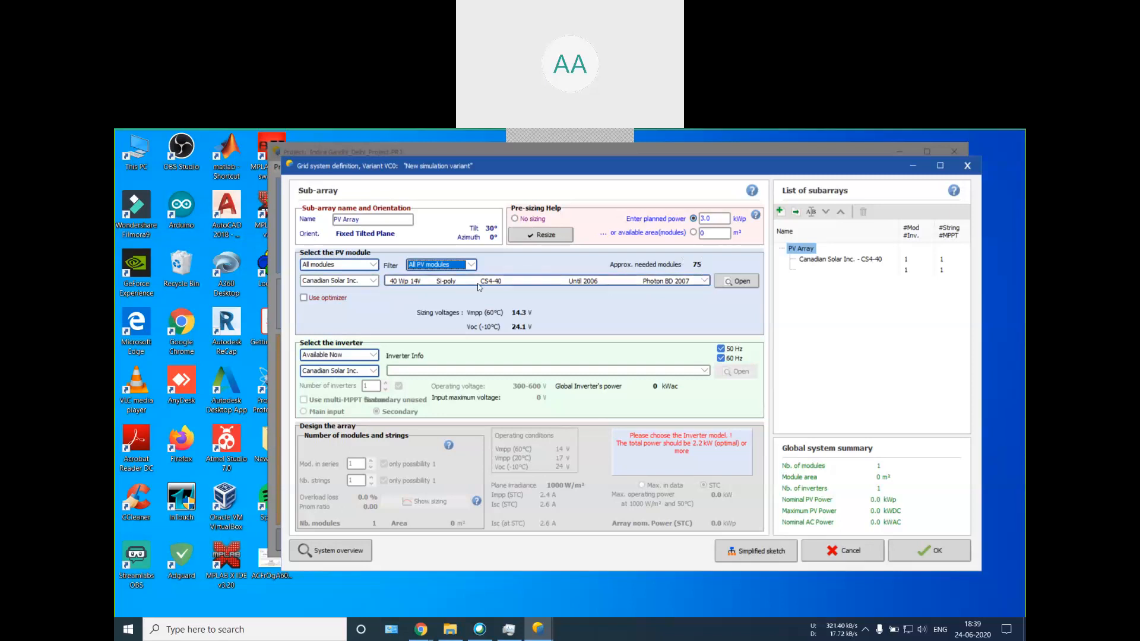
# Step: Look through the PV module manufacturers from Canadian Solar Inc. onward to the names beginning with I
pyautogui.click(360, 280)
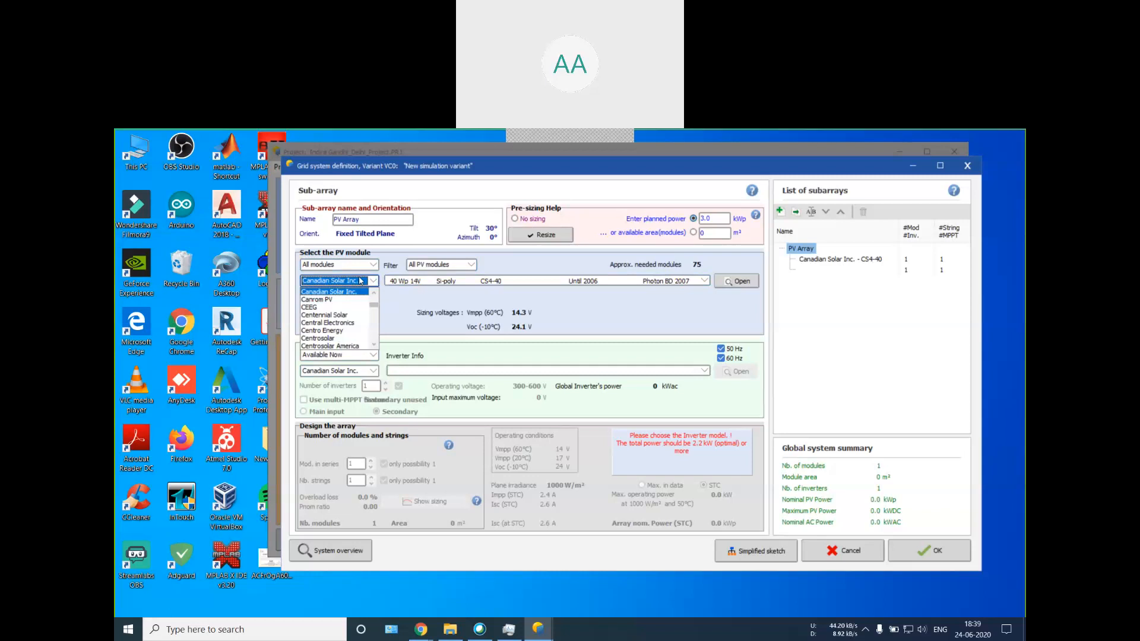
pyautogui.scroll(-5, 343, 313)
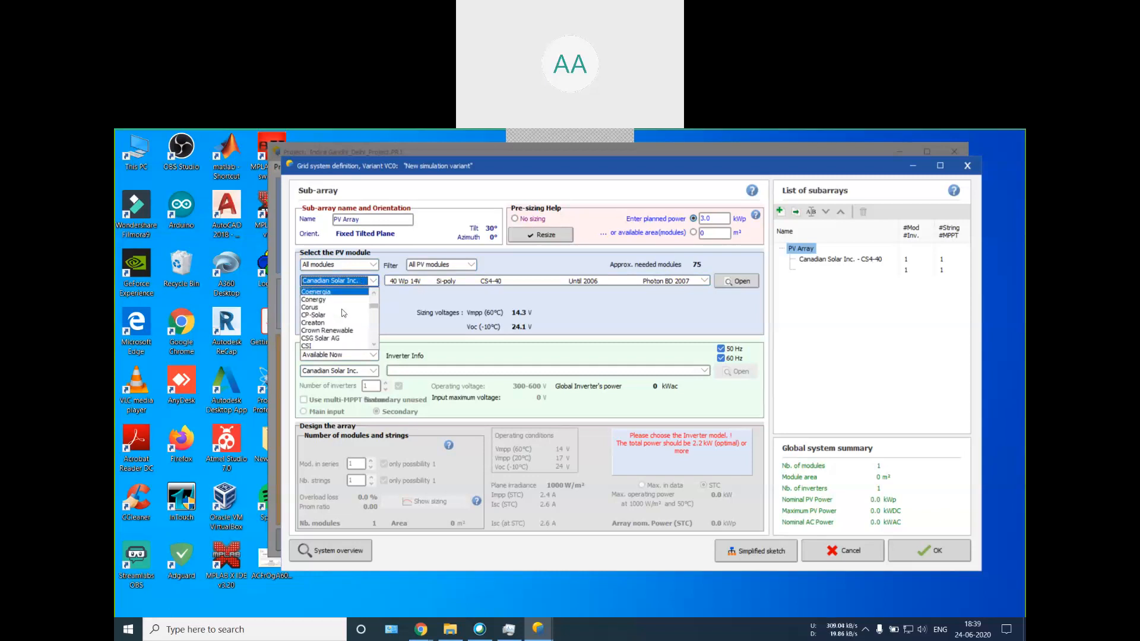
pyautogui.scroll(-6, 343, 313)
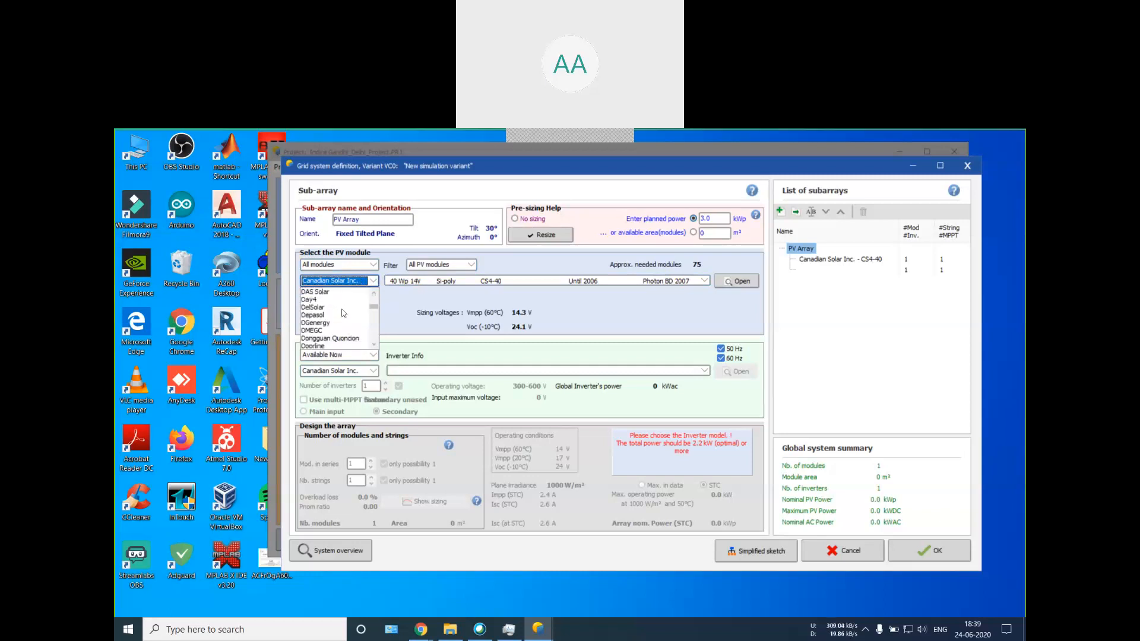
pyautogui.scroll(-3, 343, 313)
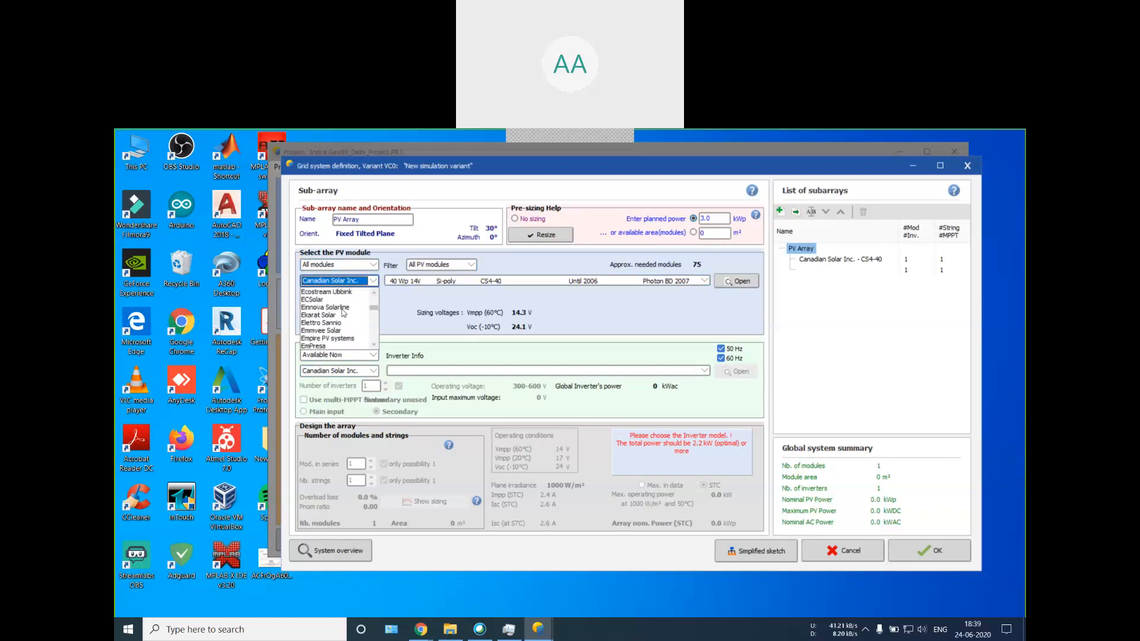
pyautogui.scroll(-6, 343, 313)
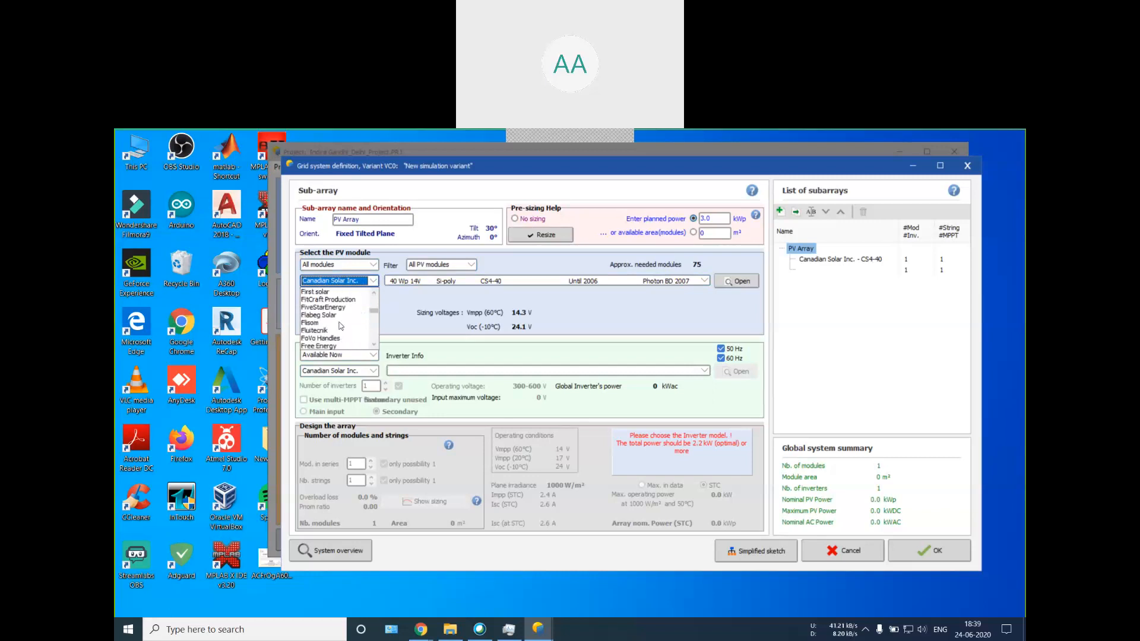
pyautogui.scroll(-4, 343, 328)
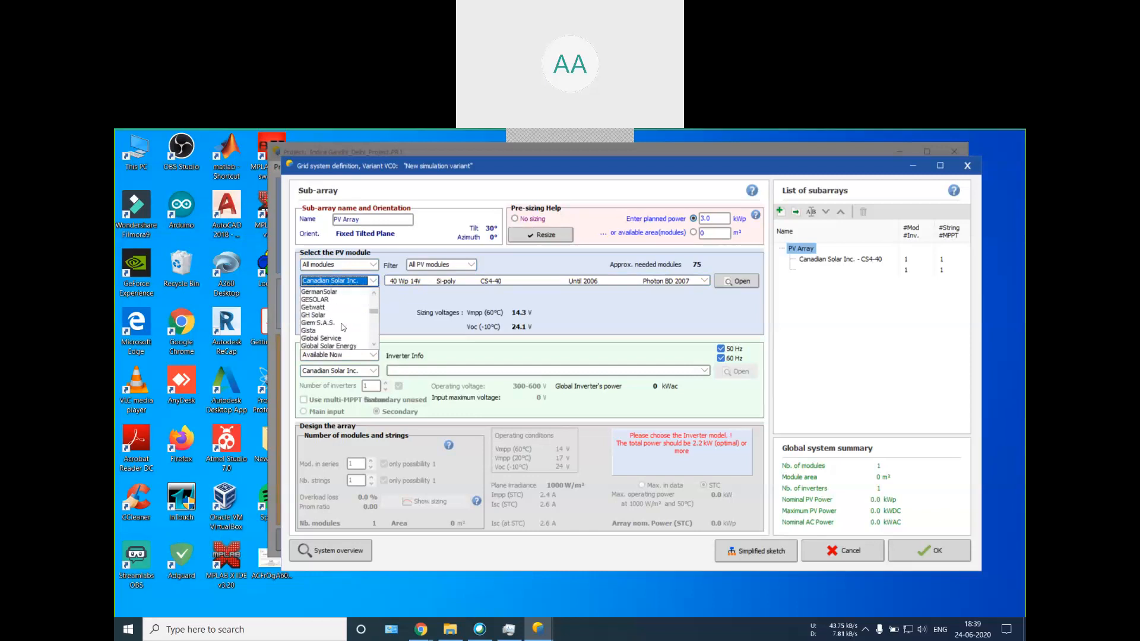
pyautogui.scroll(-3, 345, 327)
pyautogui.scroll(-1, 345, 327)
pyautogui.scroll(-3, 344, 327)
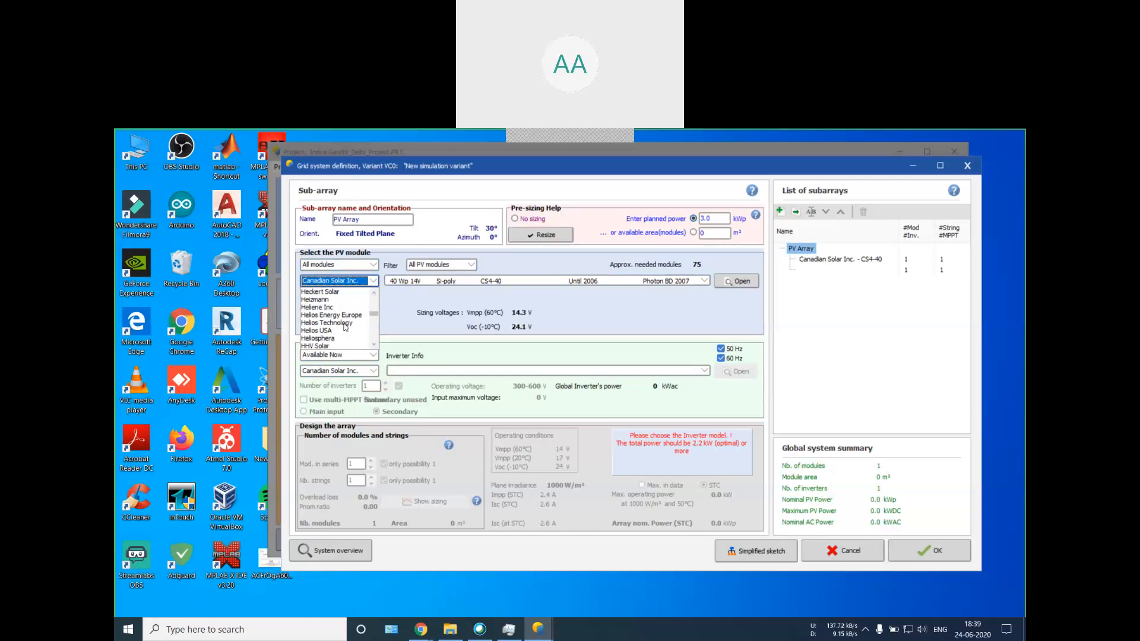
pyautogui.scroll(-1, 345, 328)
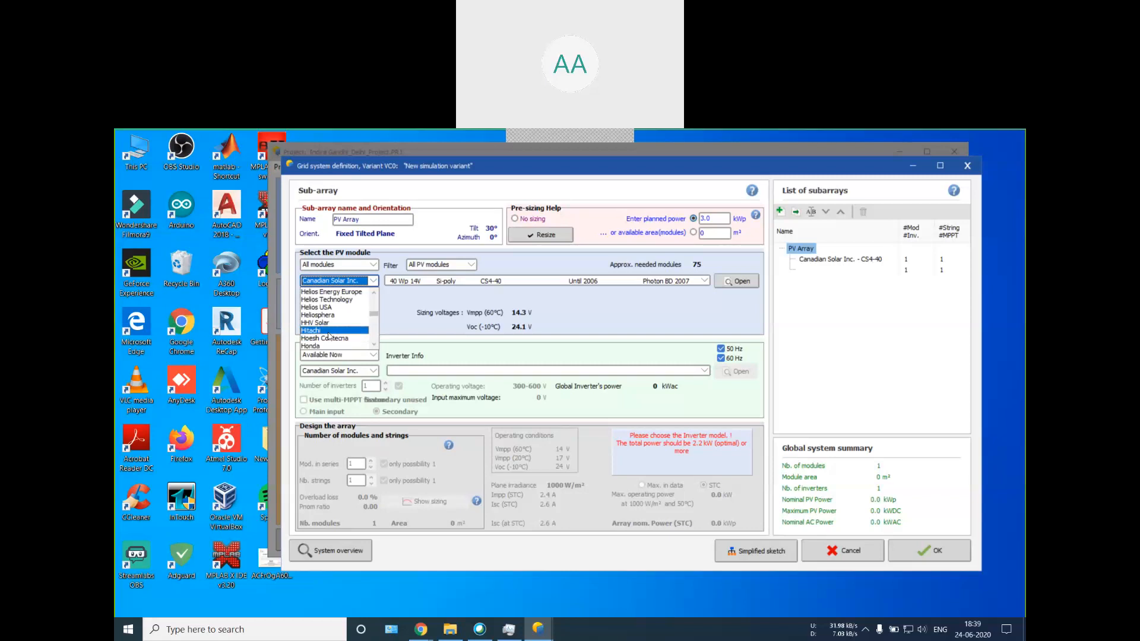
pyautogui.scroll(-5, 340, 336)
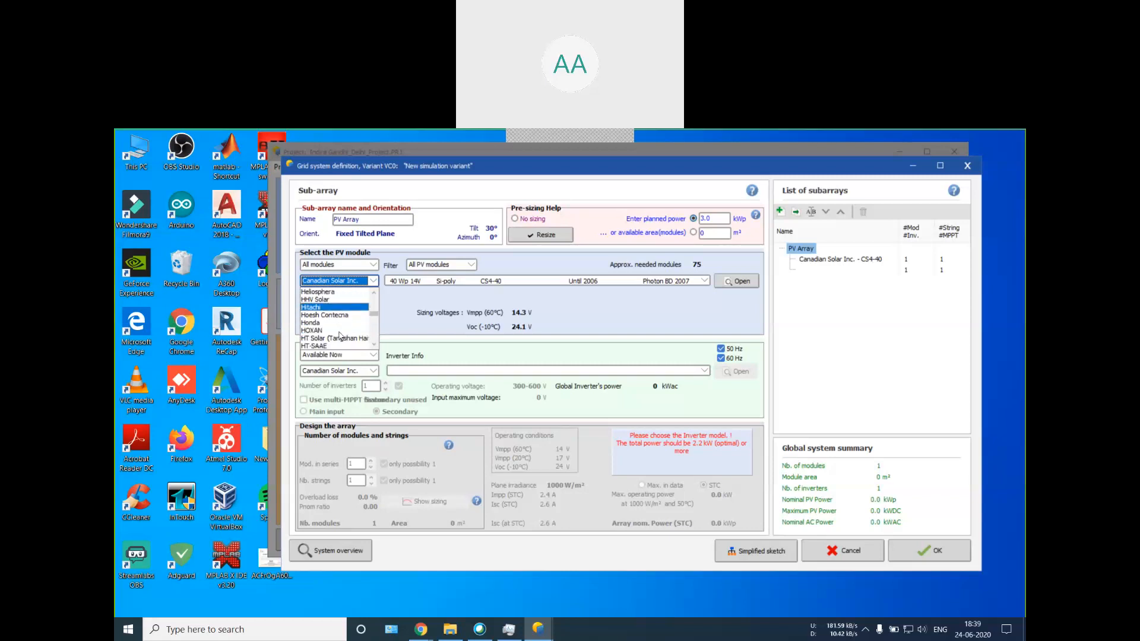
pyautogui.scroll(-5, 341, 336)
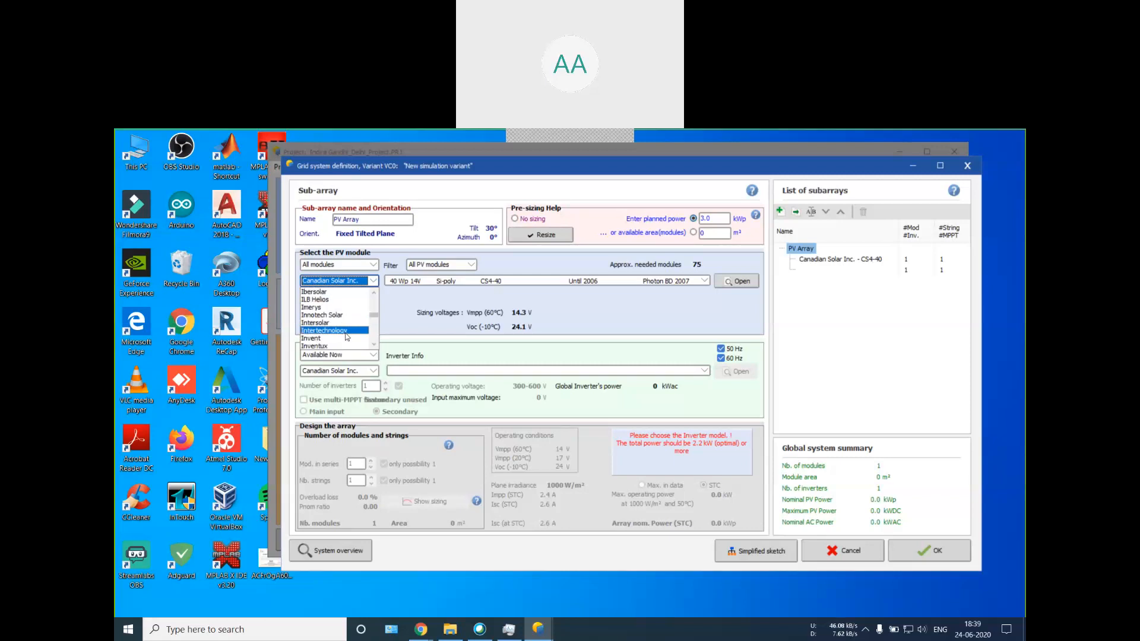
# Step: Look through the PV module manufacturers beginning with L, from Lafarge Braas to Luxor, and the first M names
pyautogui.click(344, 333)
pyautogui.press('l')
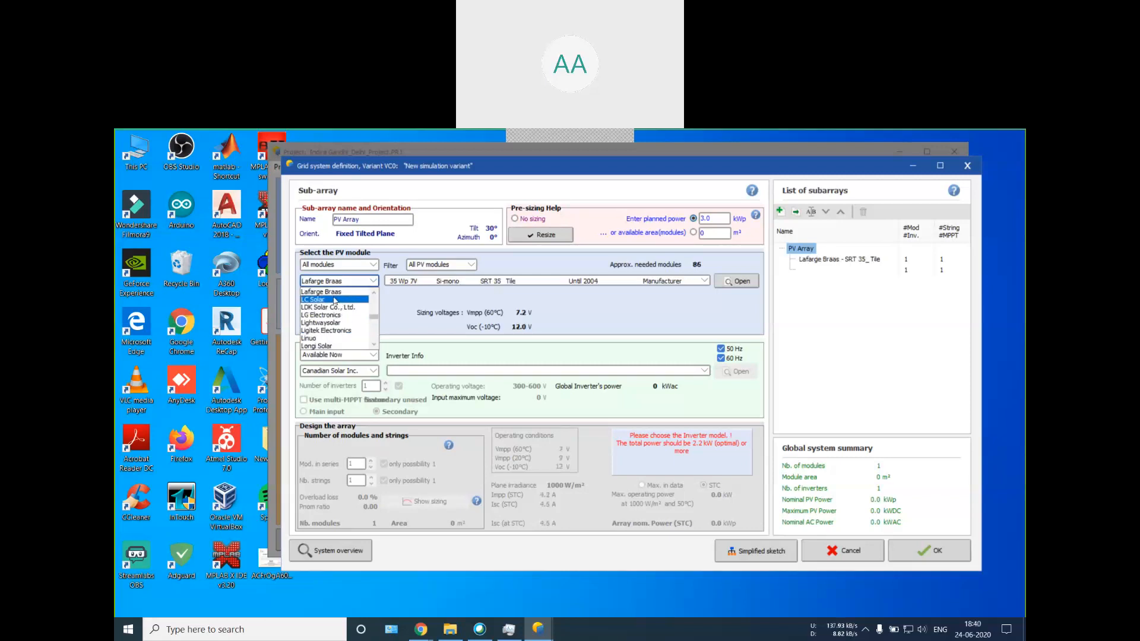
pyautogui.scroll(1, 332, 297)
pyautogui.press('l')
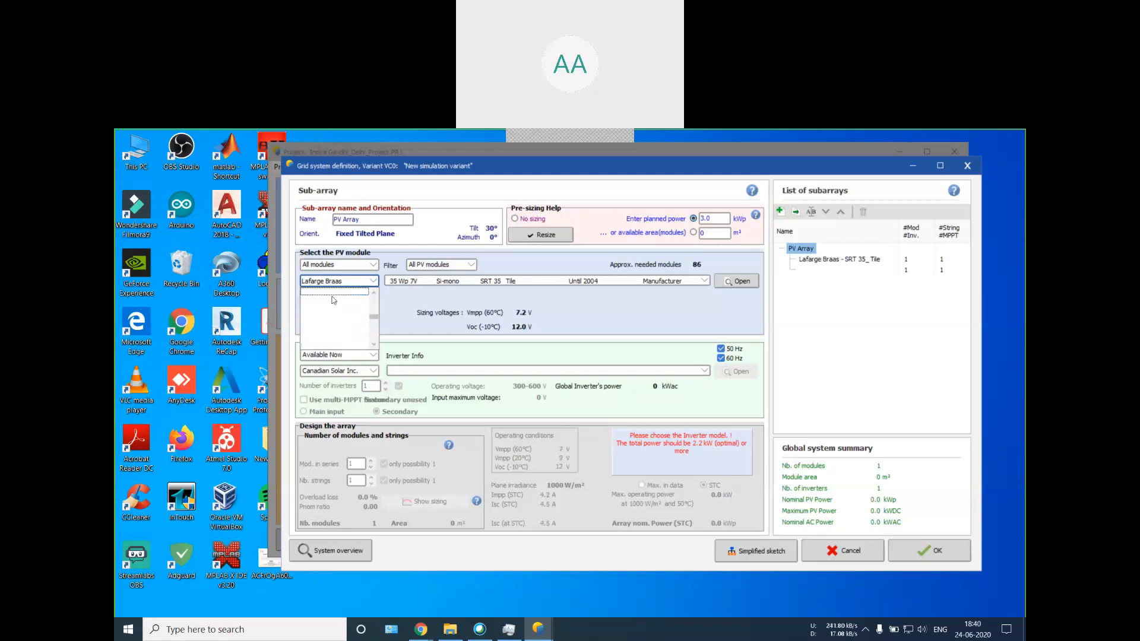
pyautogui.scroll(-1, 333, 300)
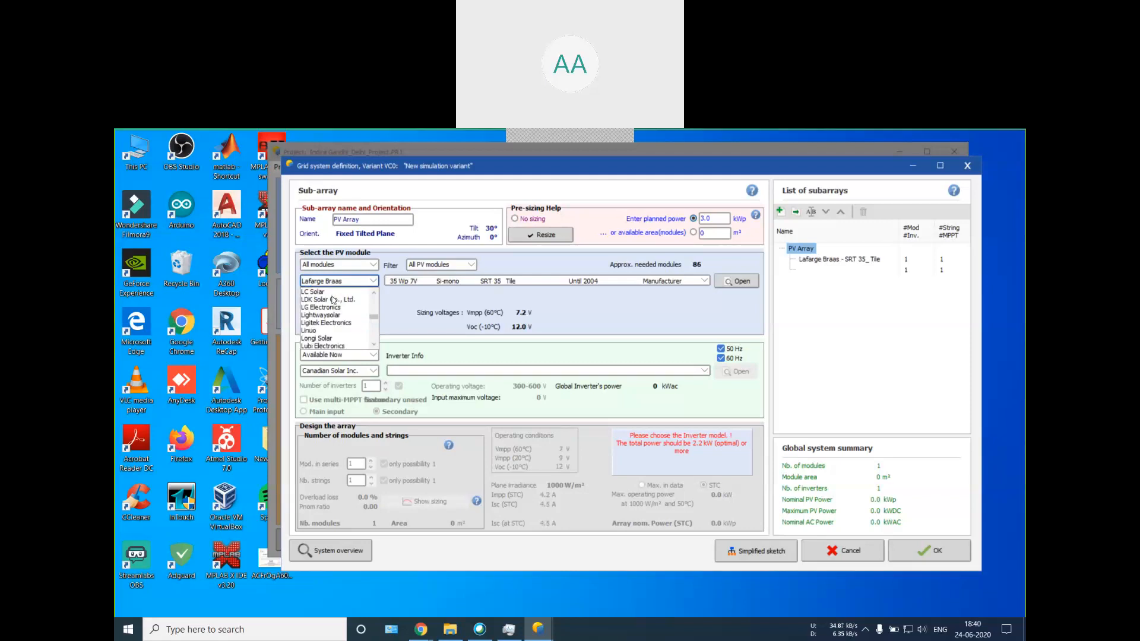
pyautogui.scroll(-4, 333, 300)
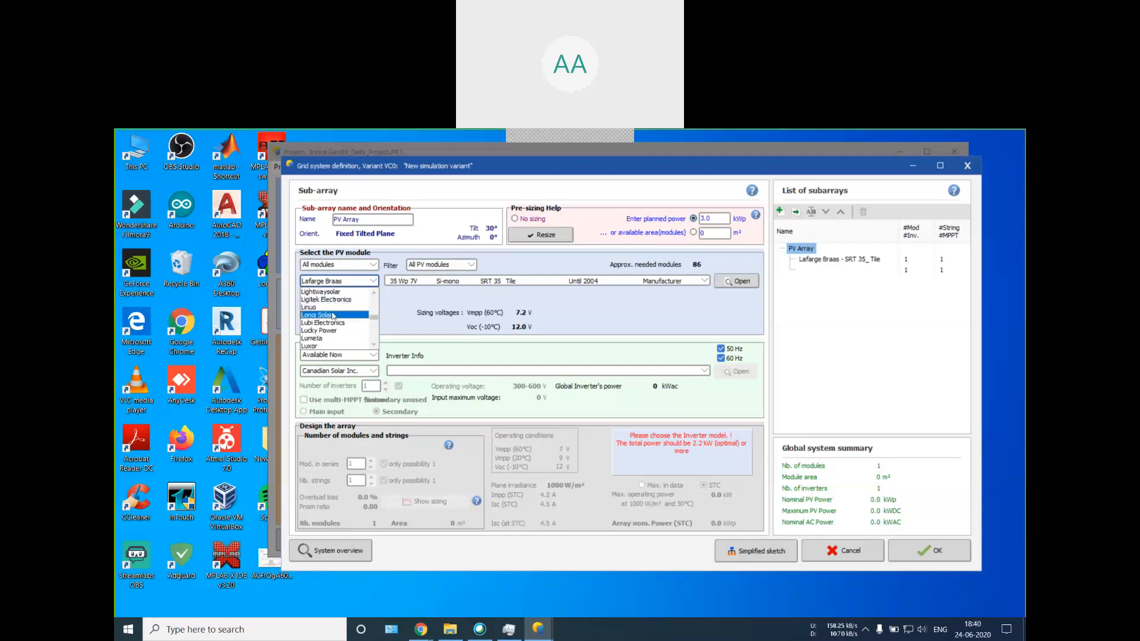
pyautogui.scroll(-2, 333, 316)
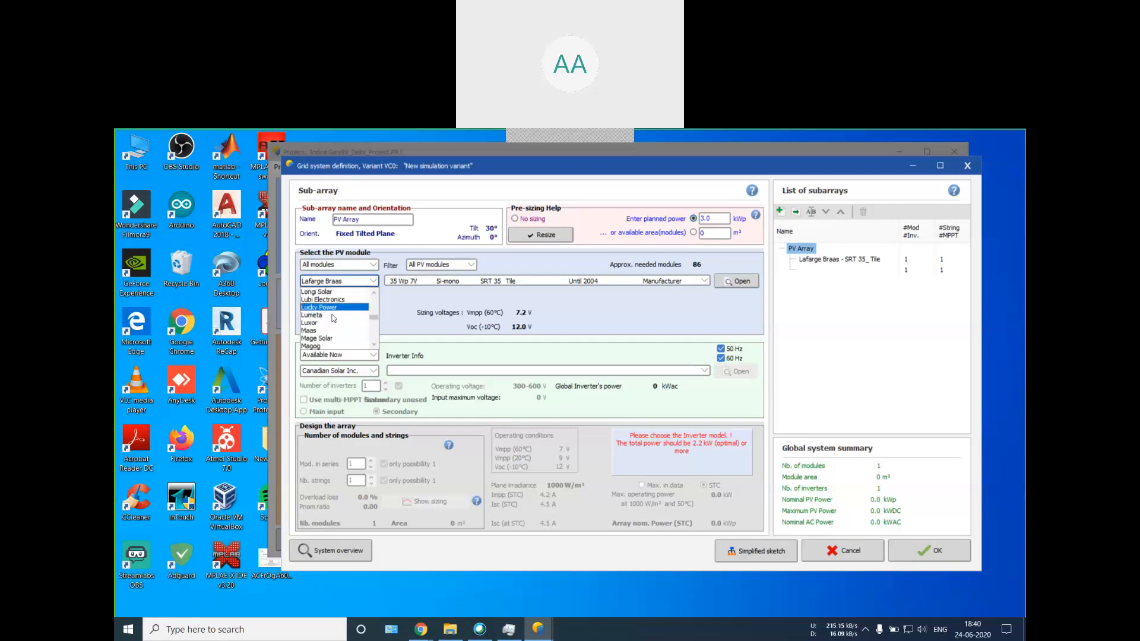
pyautogui.scroll(-1, 332, 324)
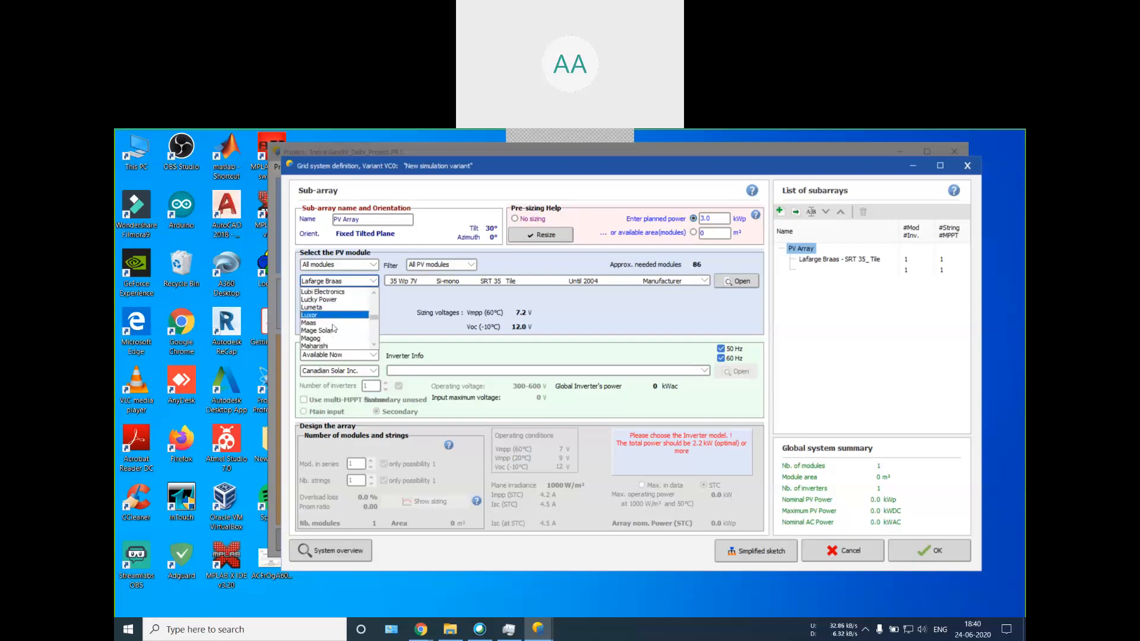
pyautogui.scroll(1, 332, 324)
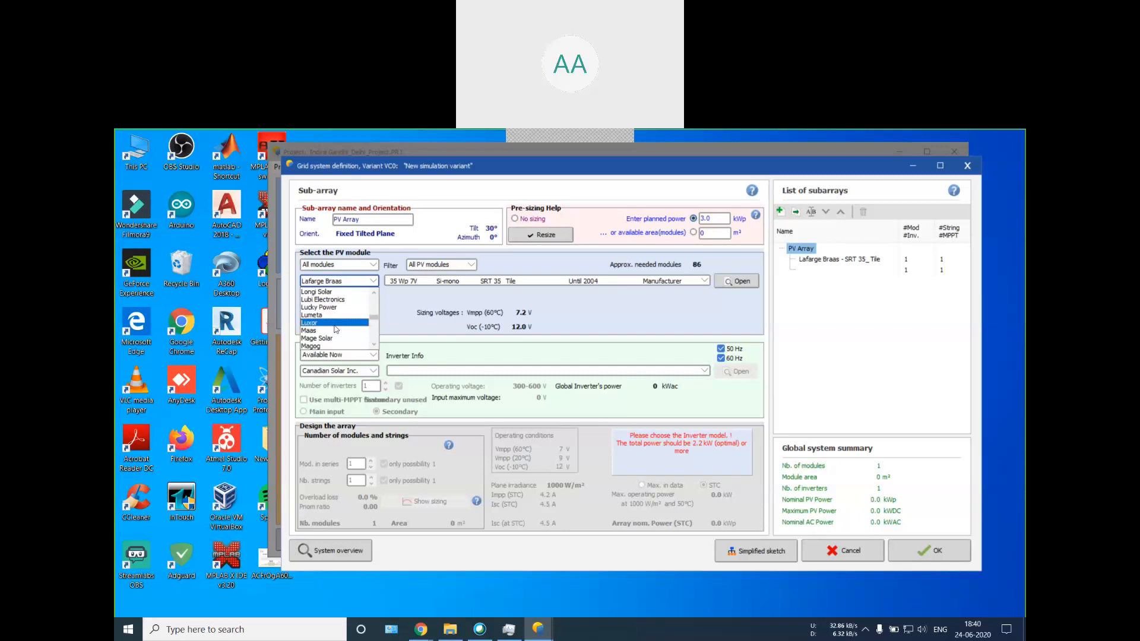
pyautogui.scroll(6, 334, 331)
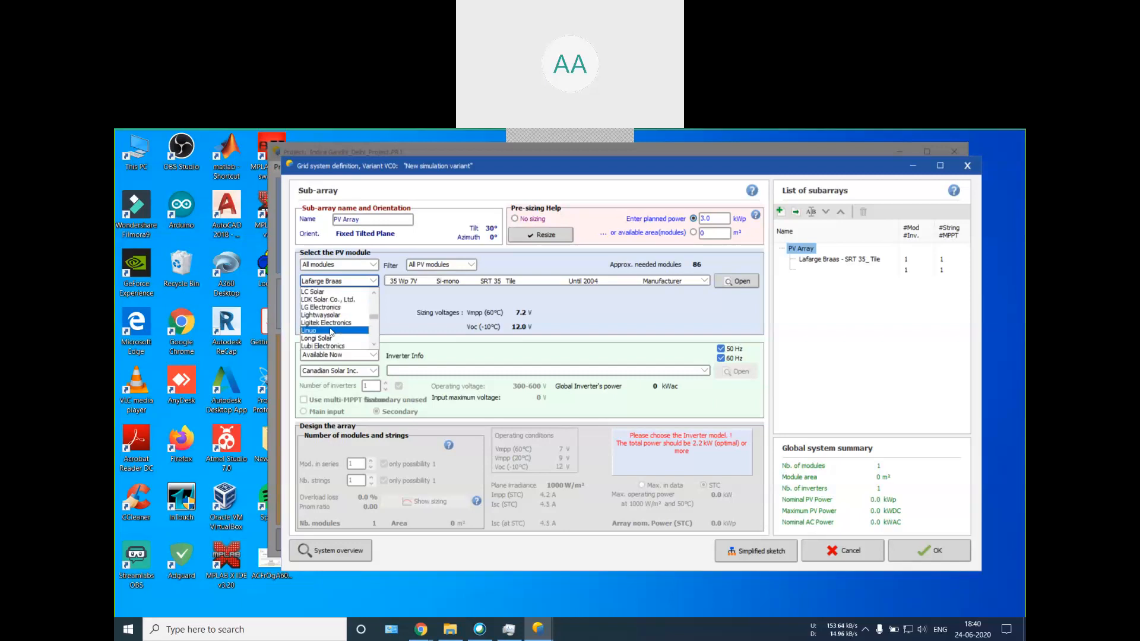
pyautogui.scroll(1, 331, 332)
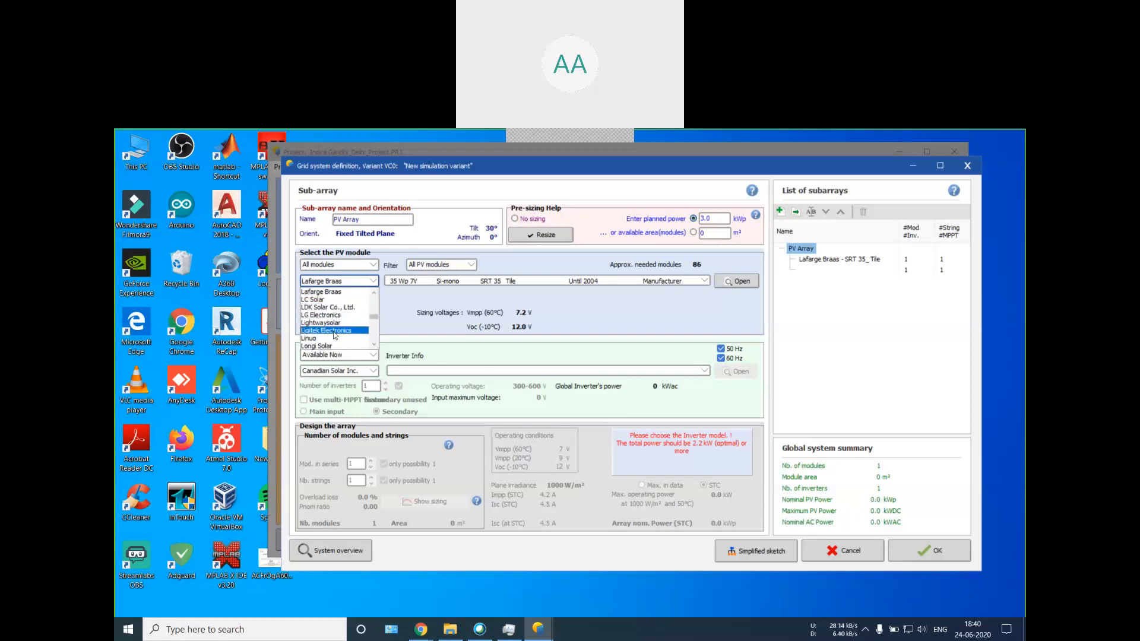
pyautogui.press('j')
pyautogui.press('l')
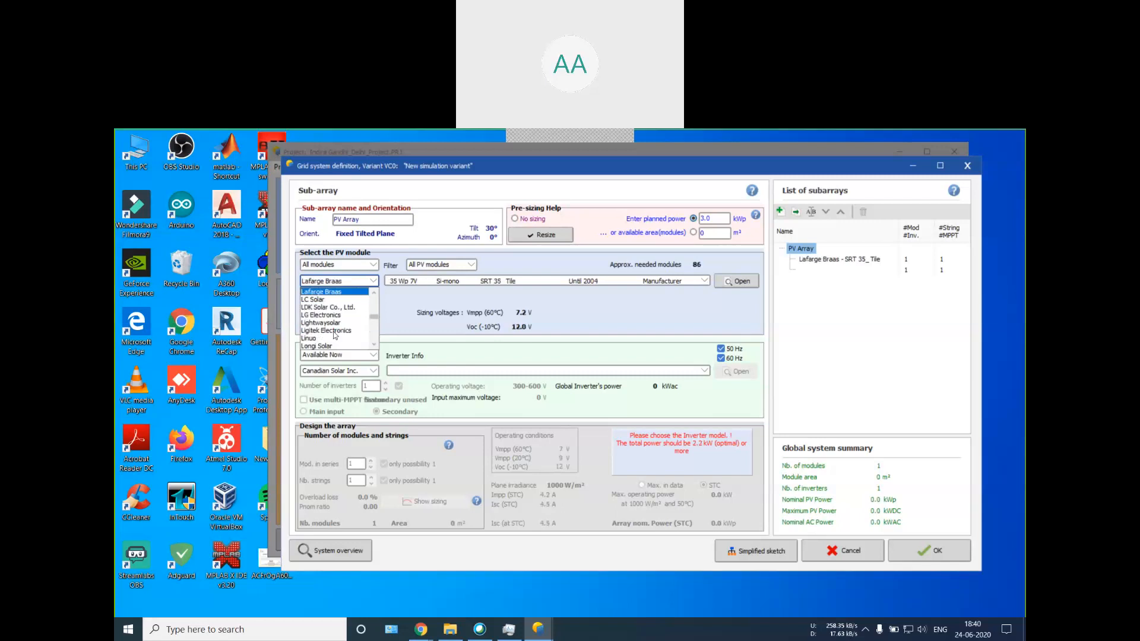
# Step: Look through the PV module manufacturers beginning with U, go back up to the S names, and leave the list
pyautogui.press('u')
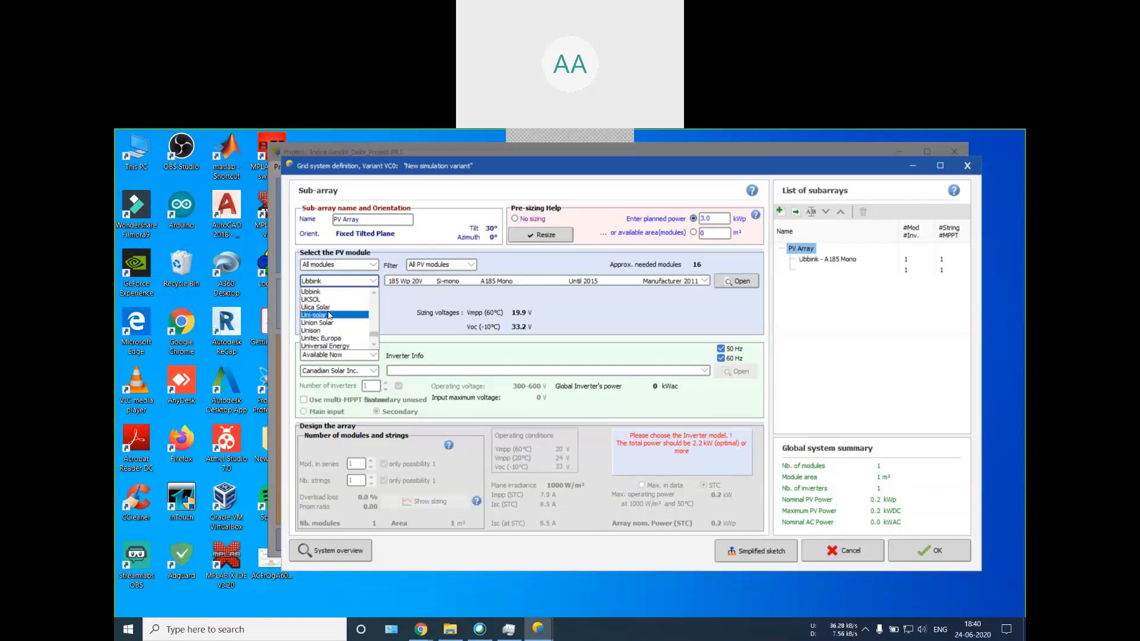
pyautogui.scroll(-1, 338, 302)
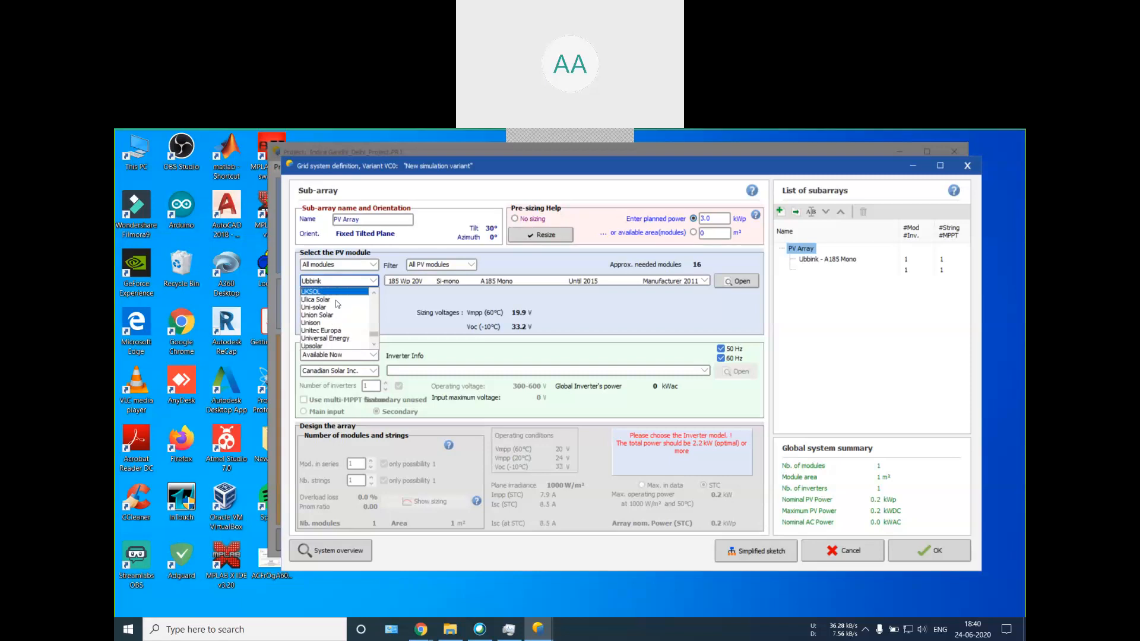
pyautogui.scroll(-3, 336, 300)
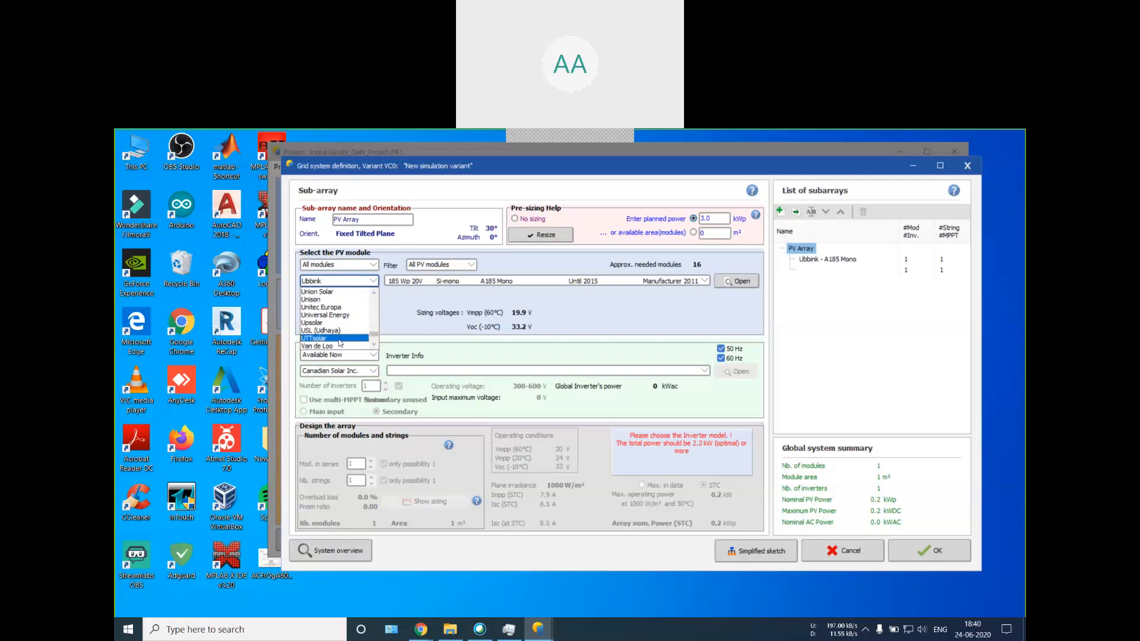
pyautogui.scroll(5, 337, 333)
pyautogui.scroll(5, 338, 334)
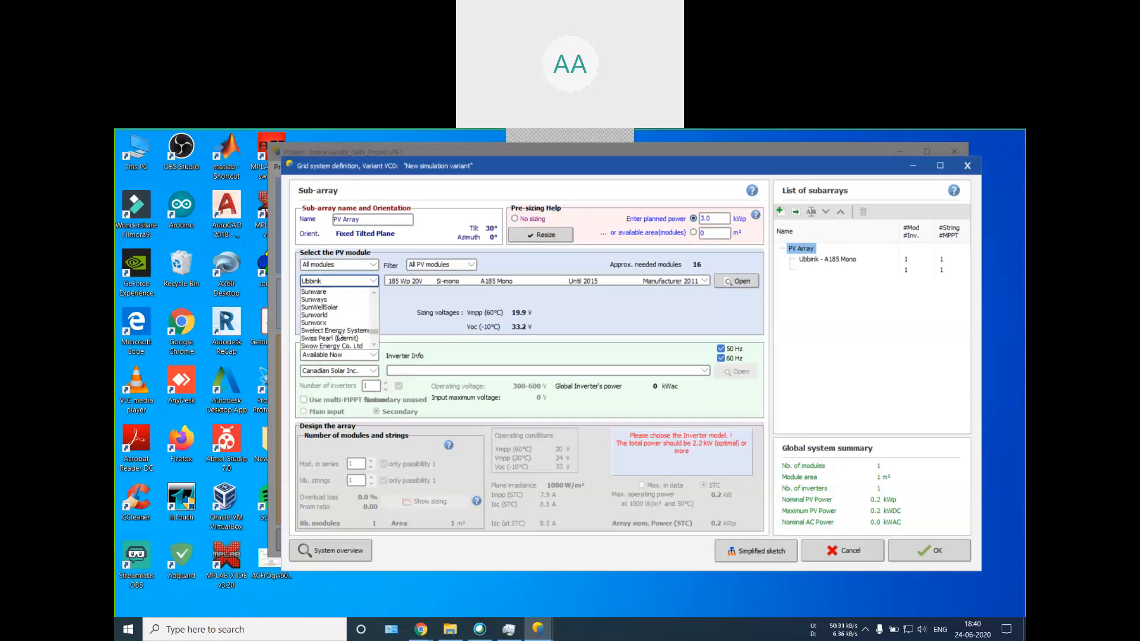
pyautogui.click(374, 281)
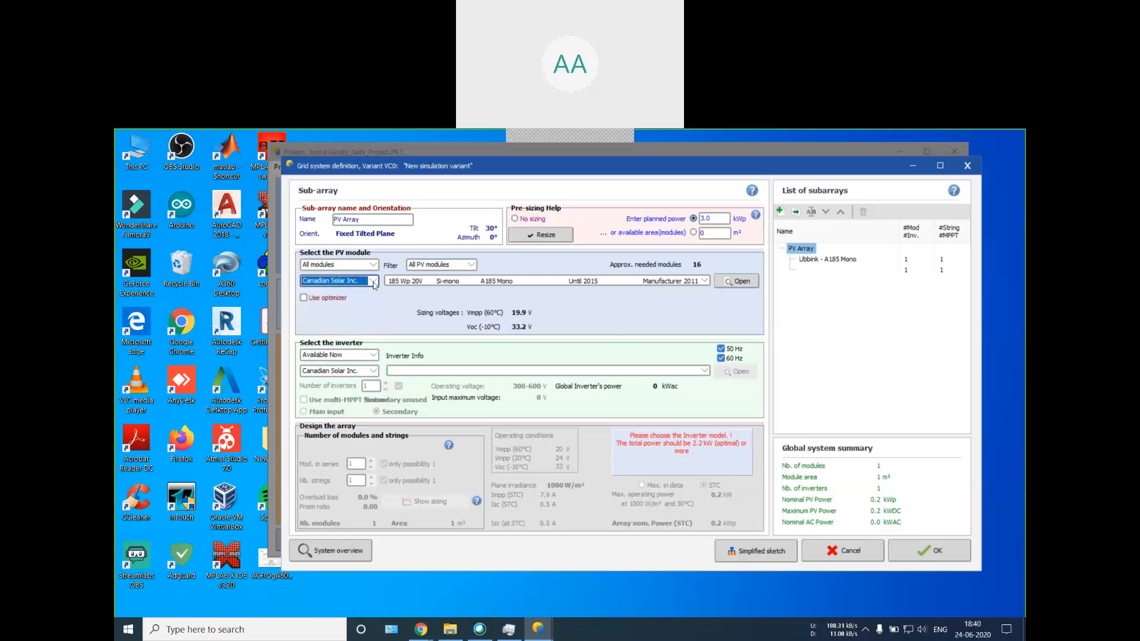
# Step: Set the PV module manufacturer to Generic
pyautogui.click(335, 282)
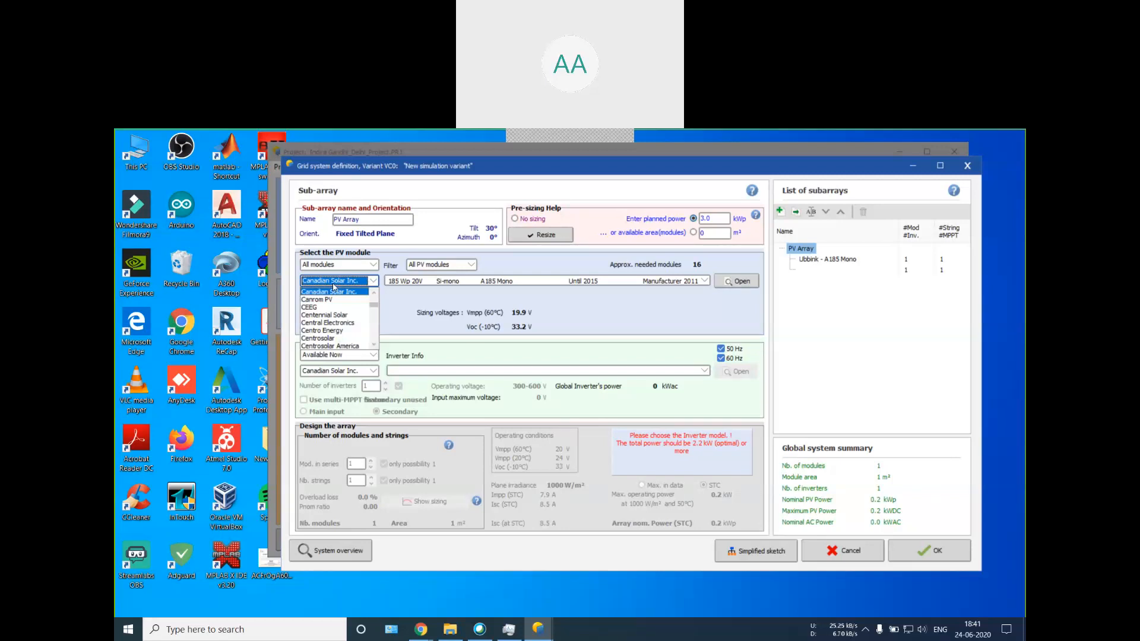
pyautogui.scroll(4, 334, 288)
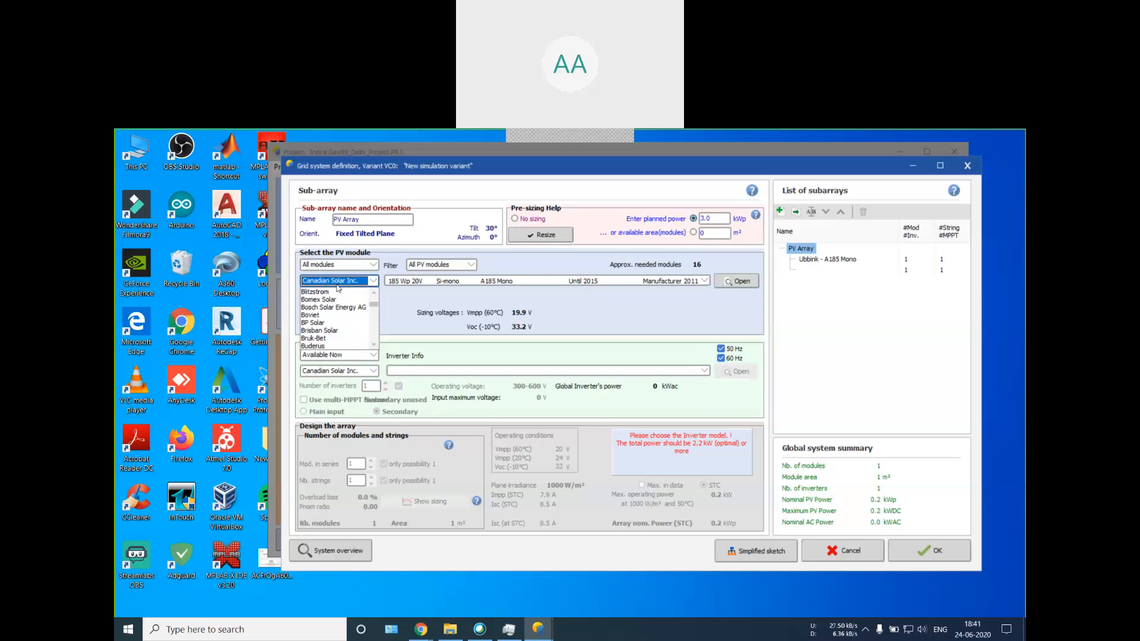
pyautogui.scroll(5, 332, 294)
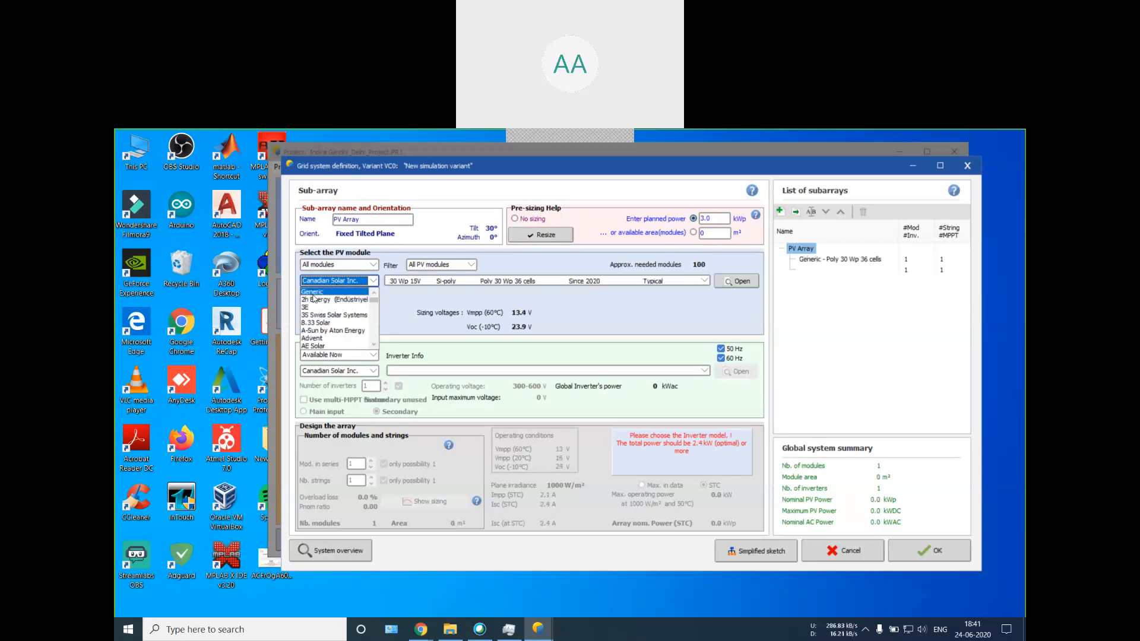
pyautogui.press('Return')
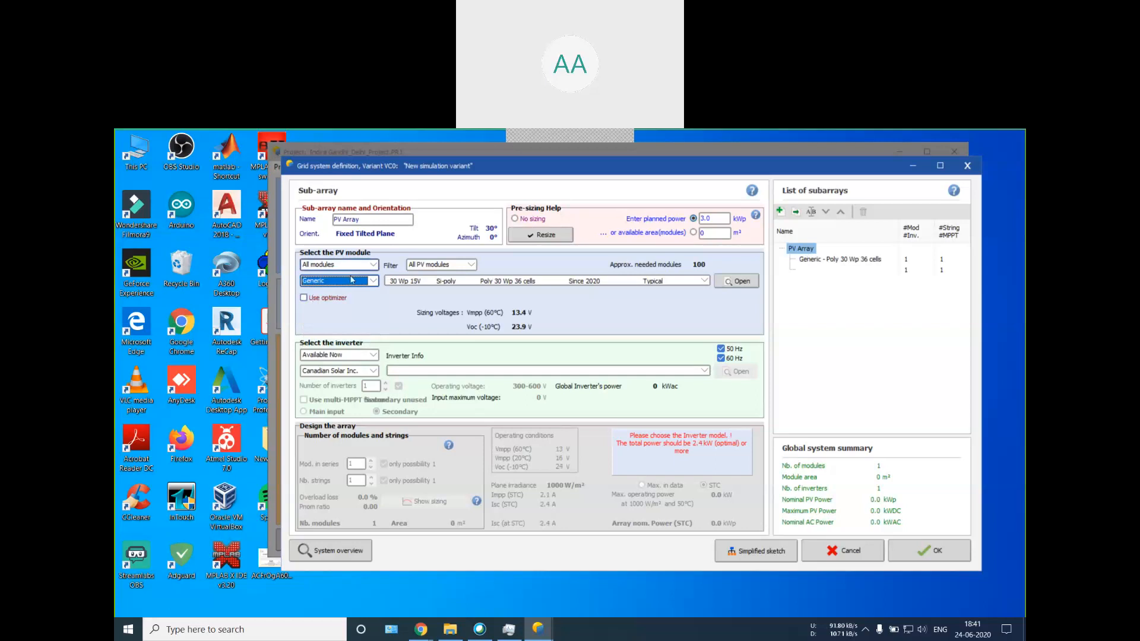
# Step: Browse the Generic PV modules by power rating and choose the 370 Wp 29V Si-mono Twin 120 half-cell module
pyautogui.click(432, 281)
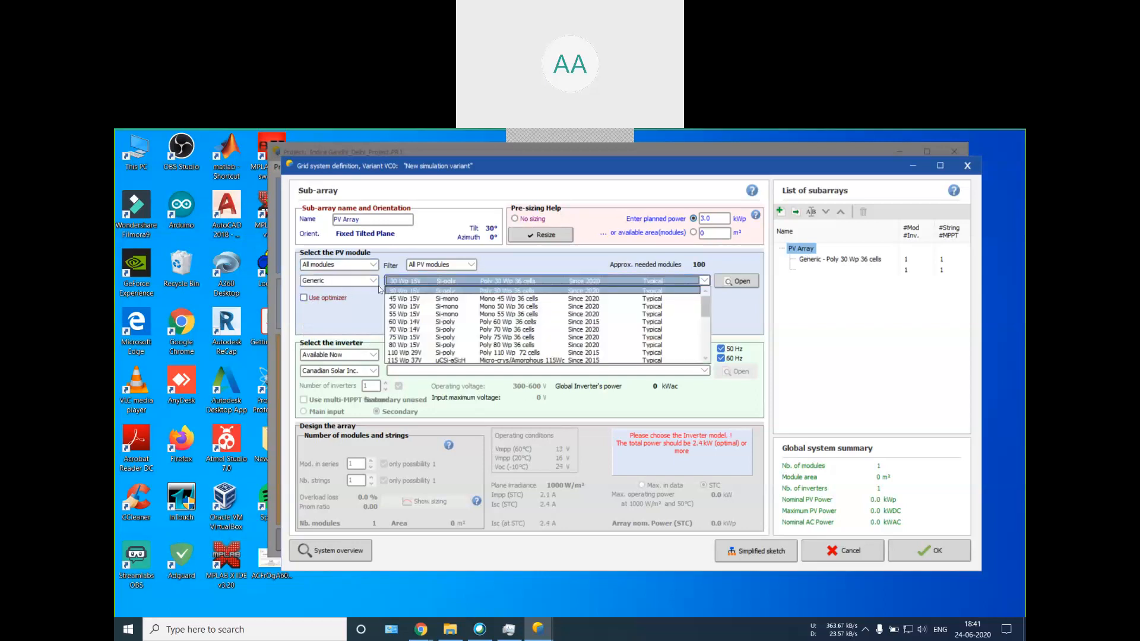
pyautogui.scroll(-5, 437, 295)
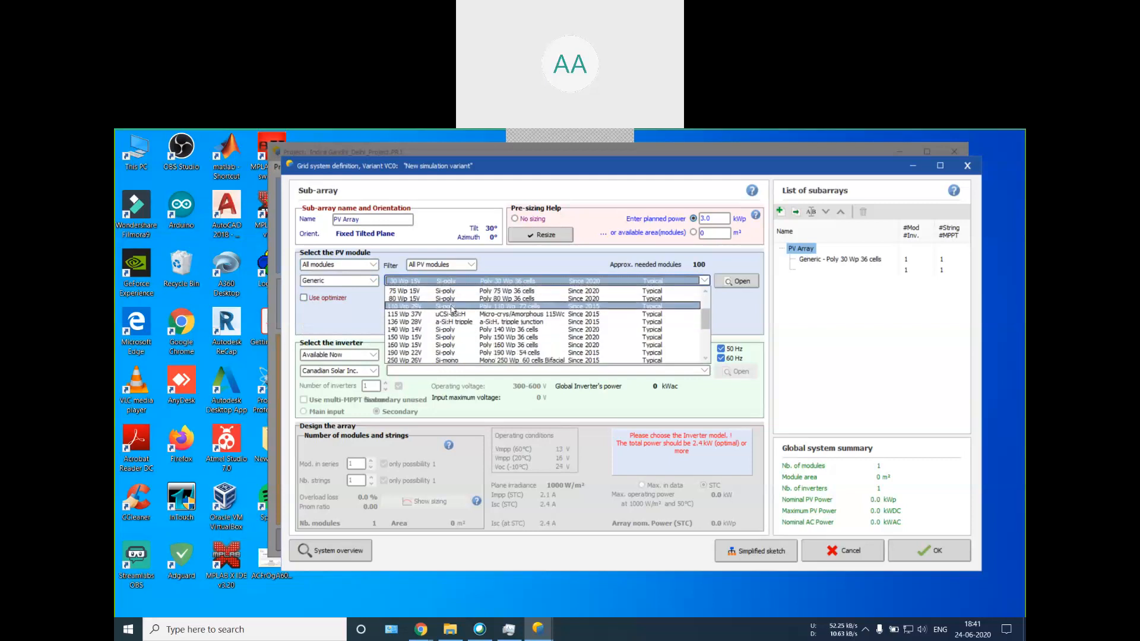
pyautogui.scroll(-2, 445, 321)
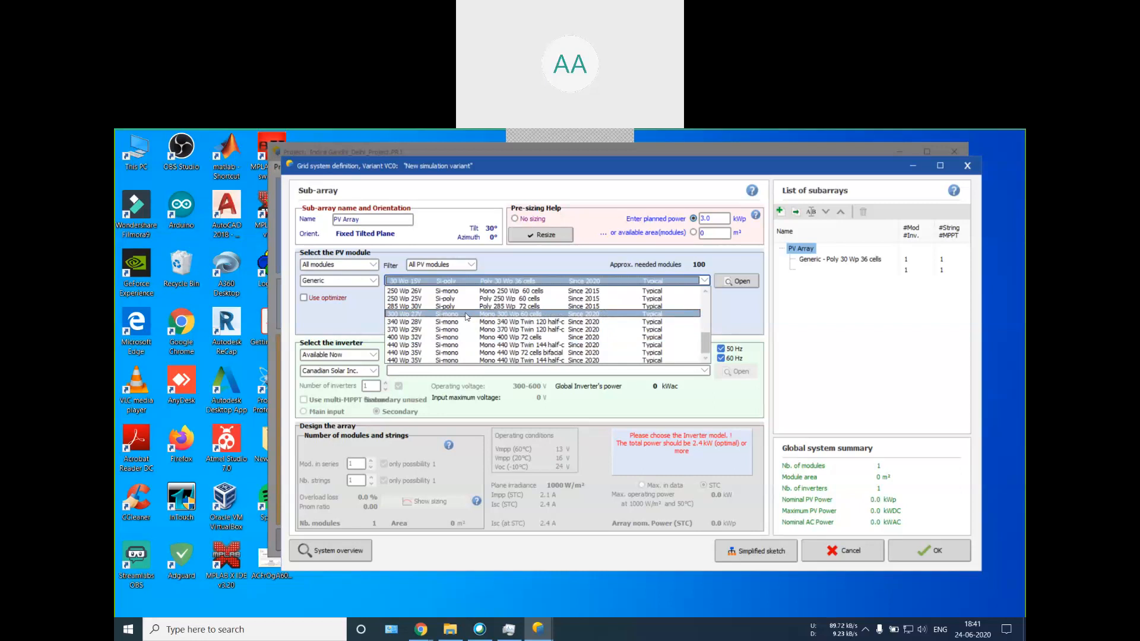
pyautogui.scroll(8, 466, 316)
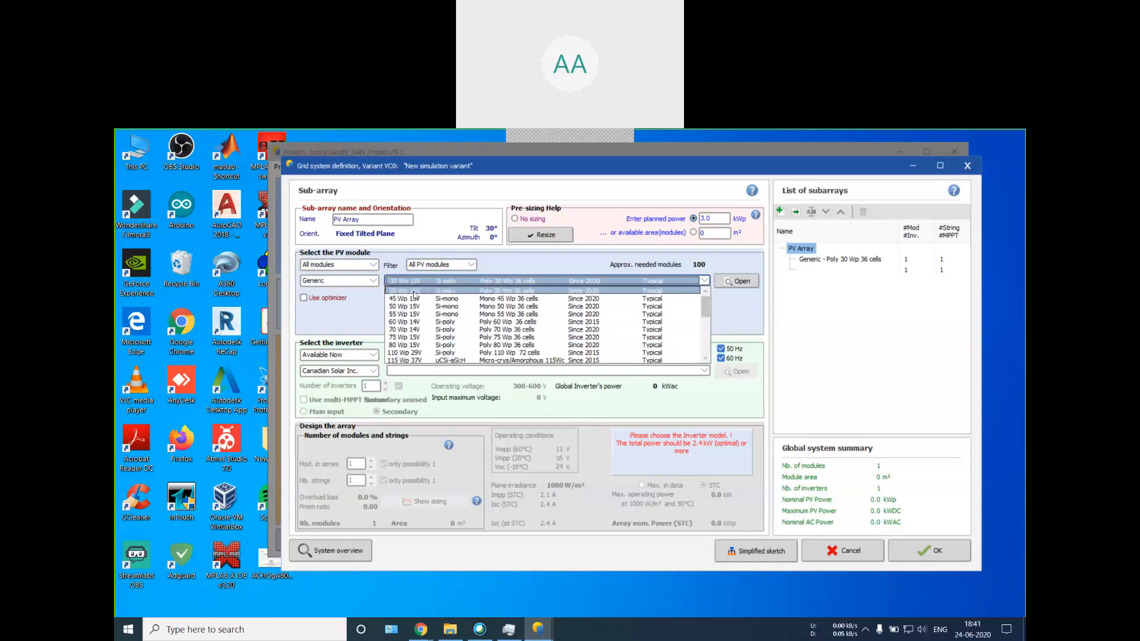
pyautogui.scroll(-8, 414, 295)
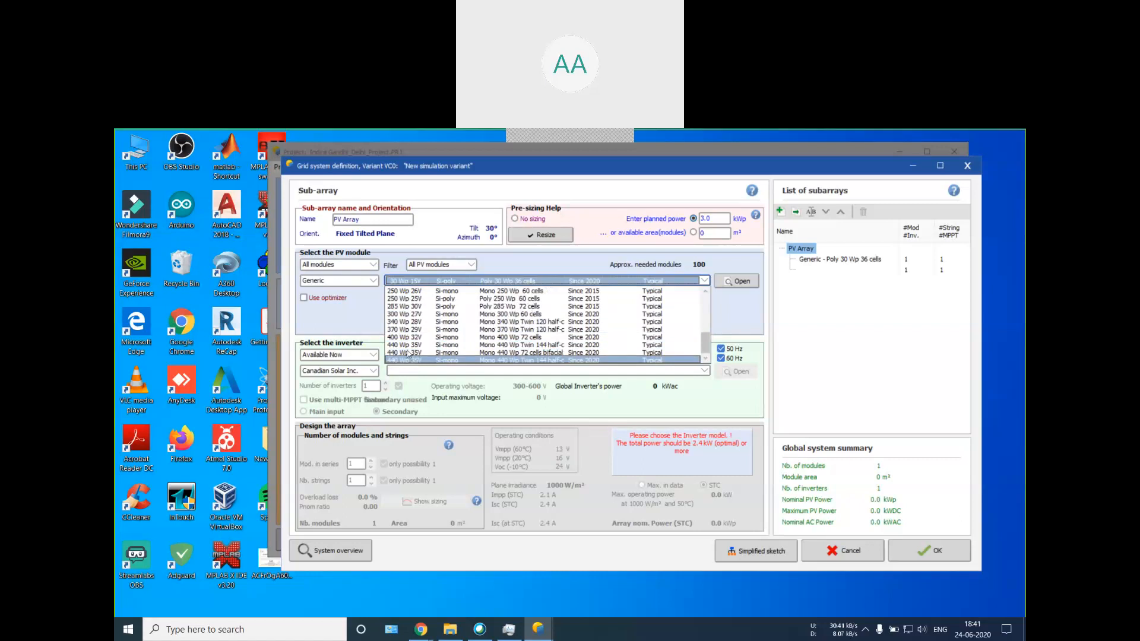
pyautogui.click(428, 329)
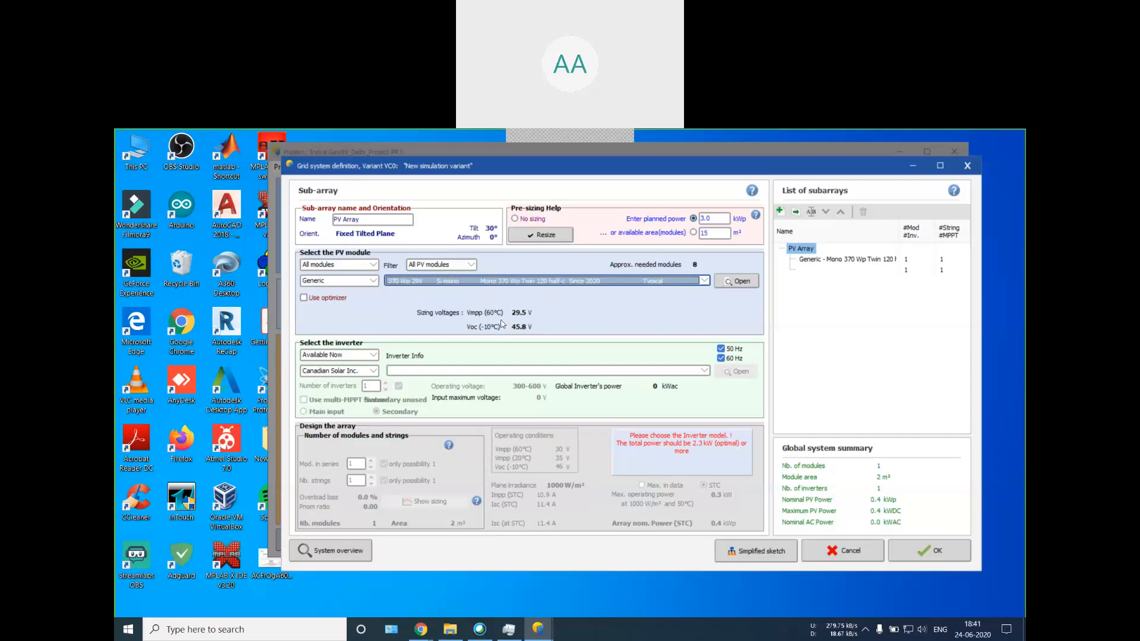
pyautogui.click(442, 281)
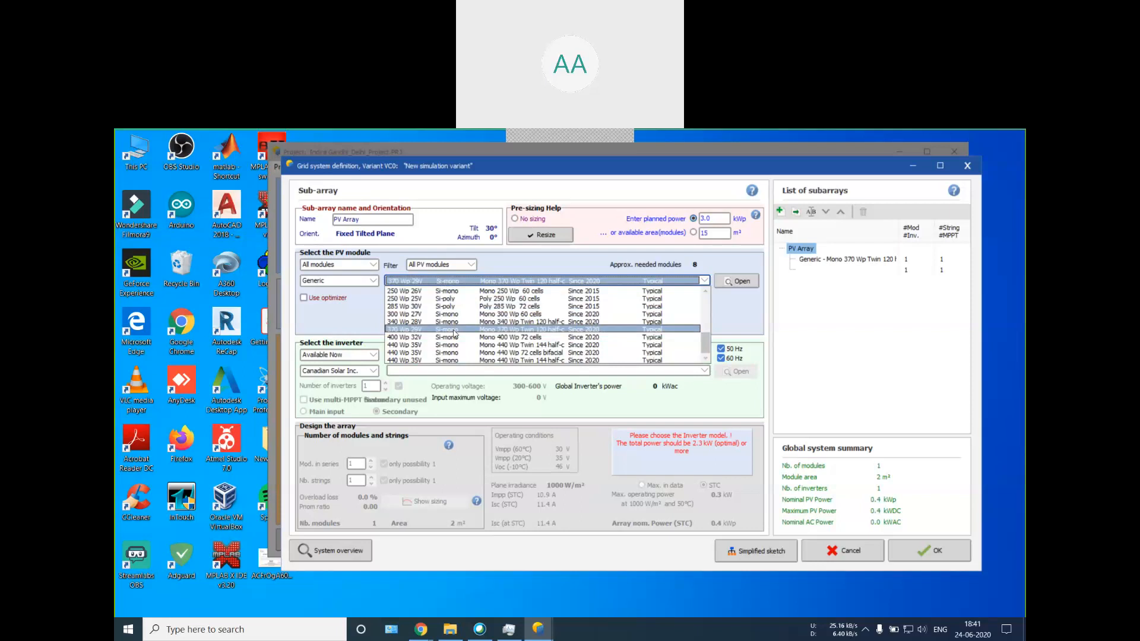
pyautogui.click(455, 330)
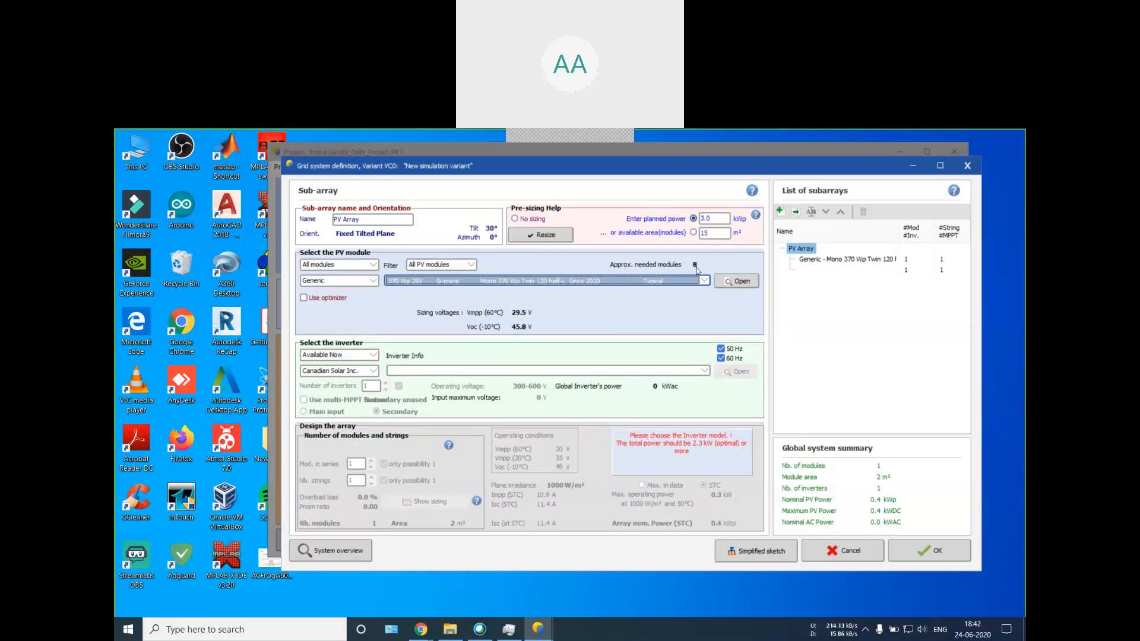
# Step: Change the PV module to the Generic 30 Wp 15V Si-poly module with 36 cells
pyautogui.click(397, 285)
pyautogui.scroll(3, 403, 299)
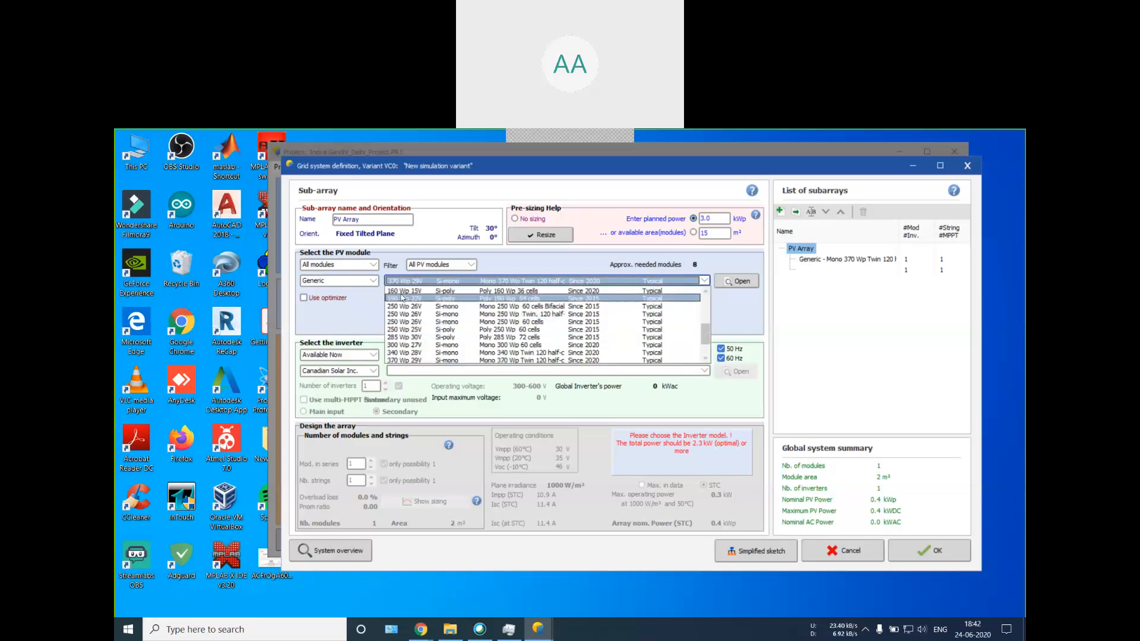
pyautogui.scroll(2, 403, 299)
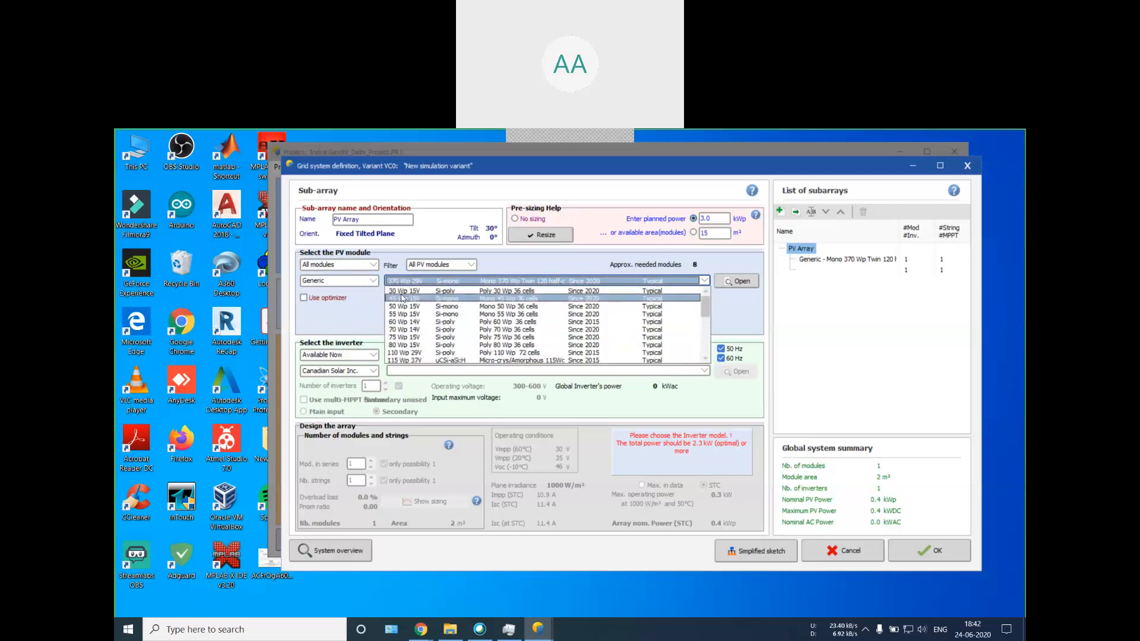
pyautogui.click(404, 298)
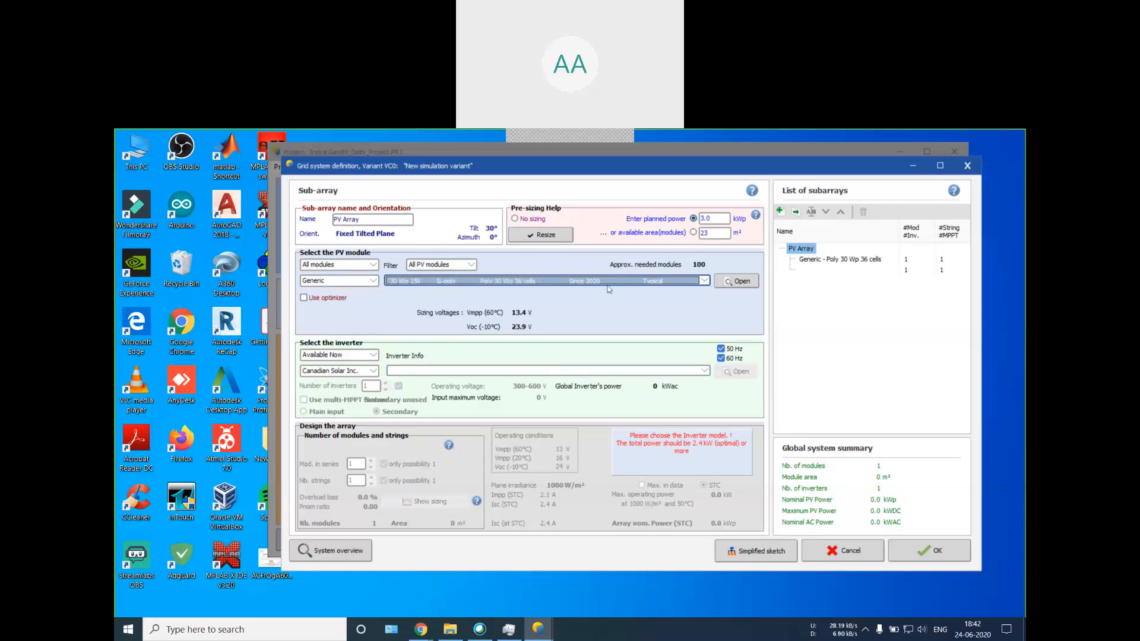
# Step: Set the PV module back to the Generic Mono 370 Wp 29V Twin 120 half-cell model
pyautogui.click(704, 280)
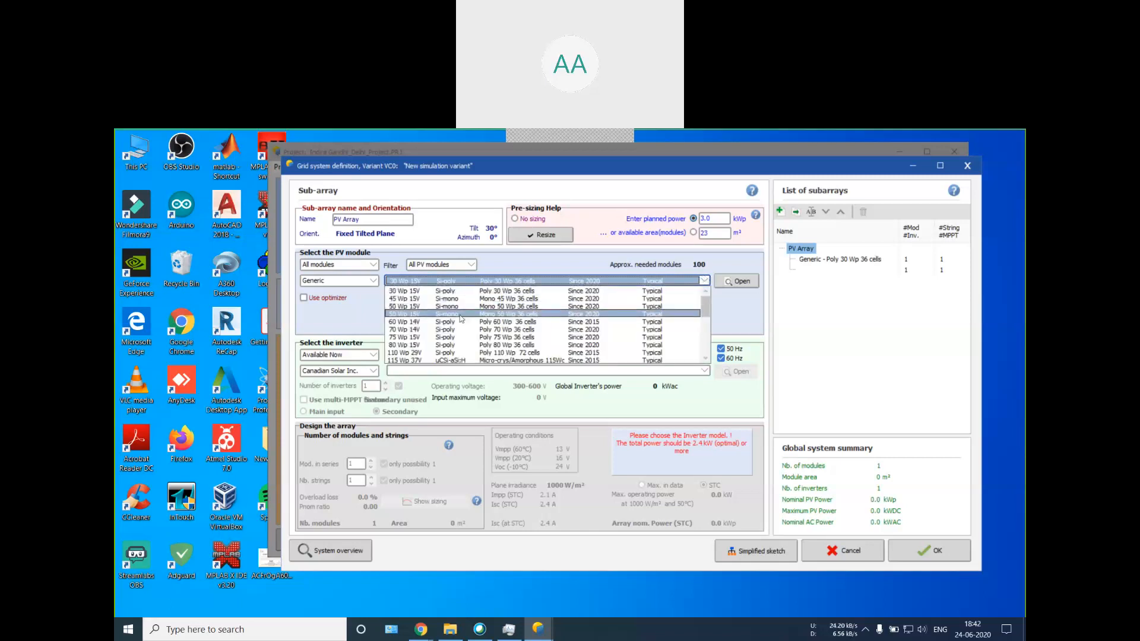
pyautogui.scroll(-5, 458, 318)
pyautogui.click(409, 333)
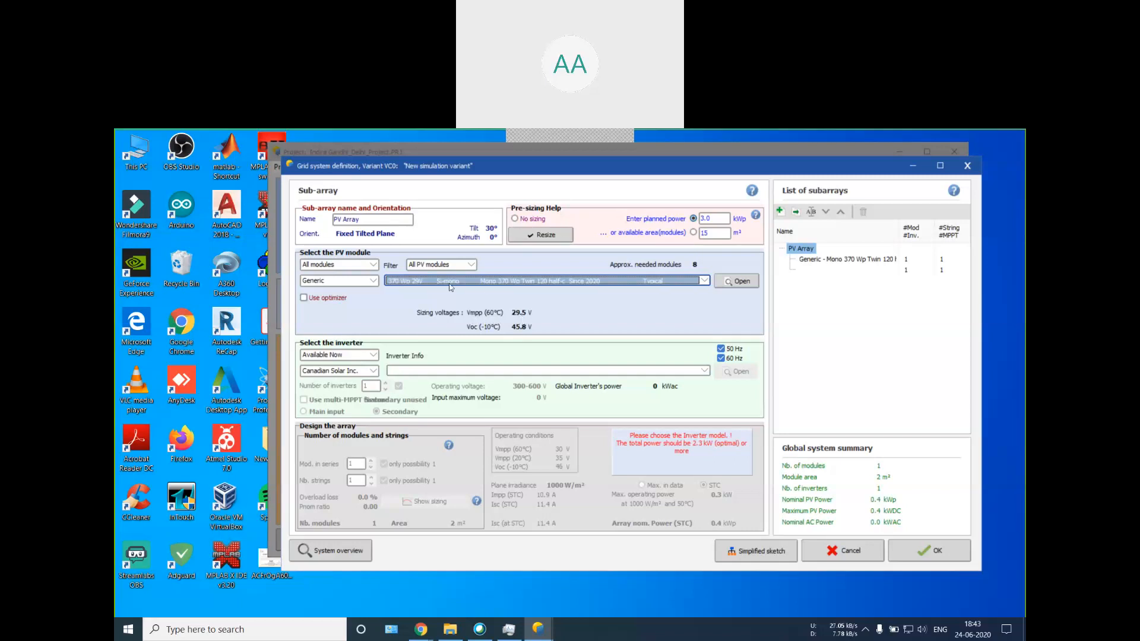
pyautogui.click(420, 283)
pyautogui.click(423, 284)
# Step: Include all inverters in the inverter selection and set the inverter manufacturer to Generic
pyautogui.click(359, 355)
pyautogui.click(326, 365)
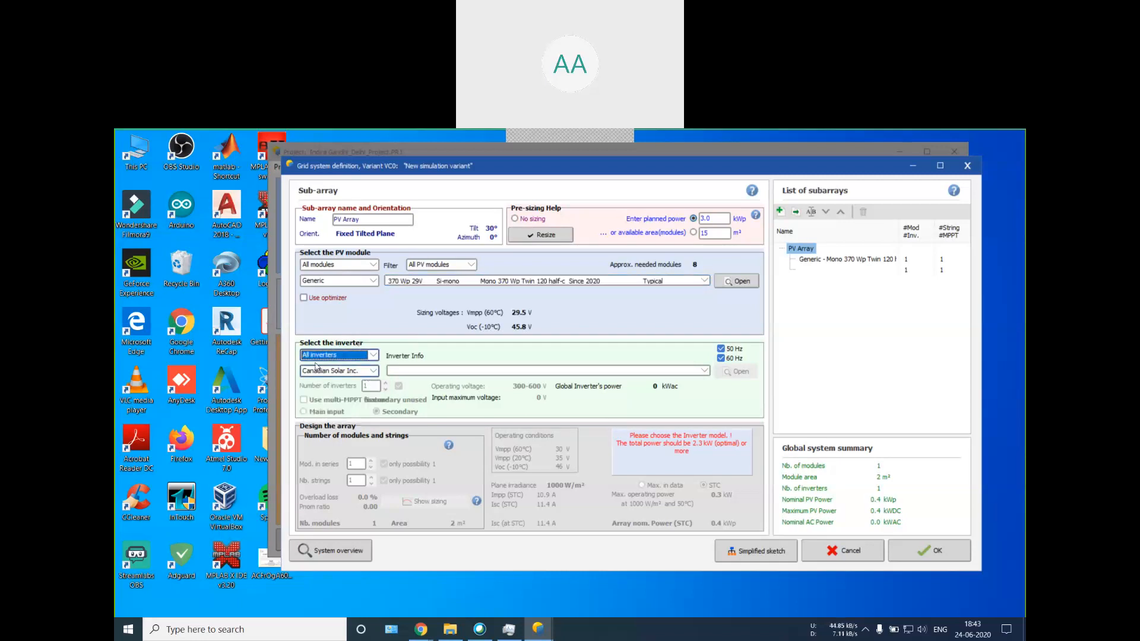
pyautogui.click(316, 366)
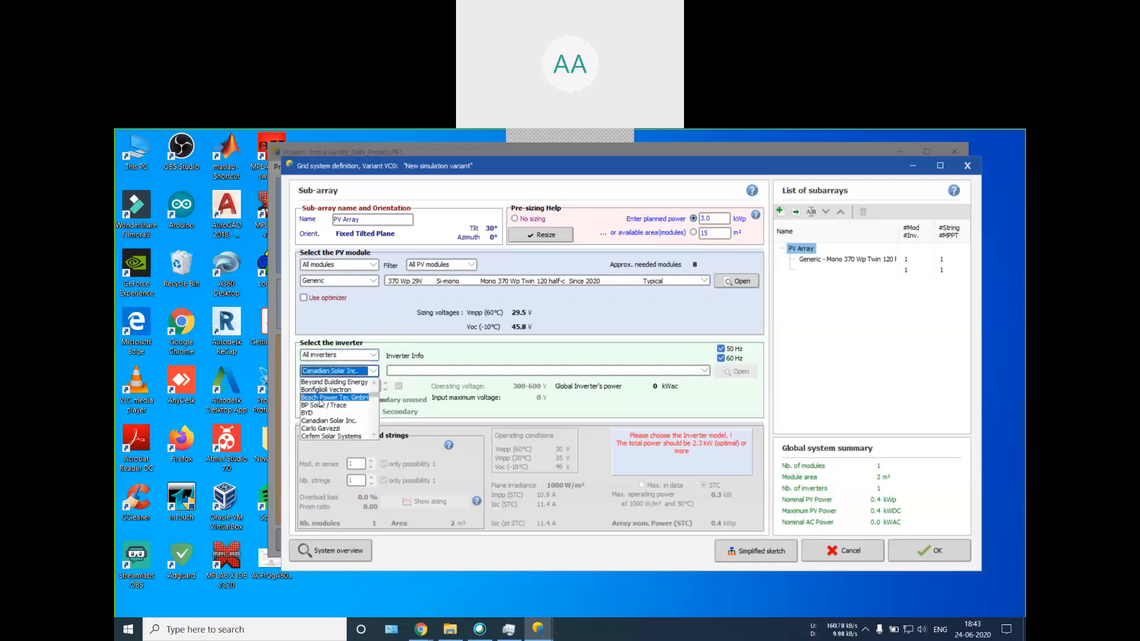
pyautogui.press('g')
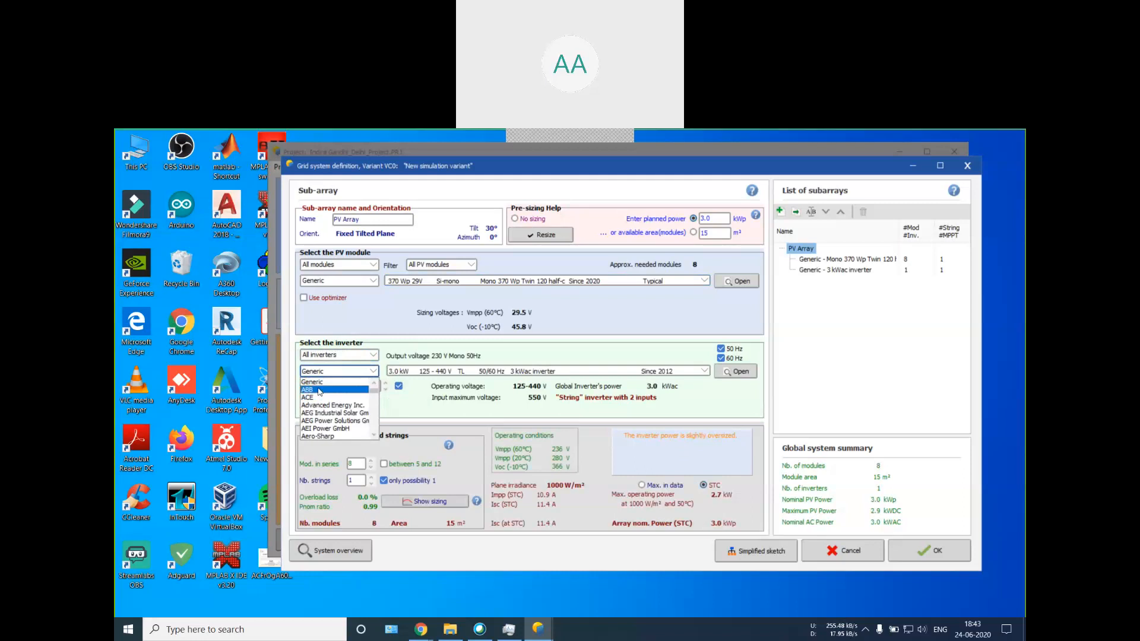
# Step: Select Generic as the inverter manufacturer and exclude the 60 Hz option, leaving only 50 Hz enabled
pyautogui.click(327, 383)
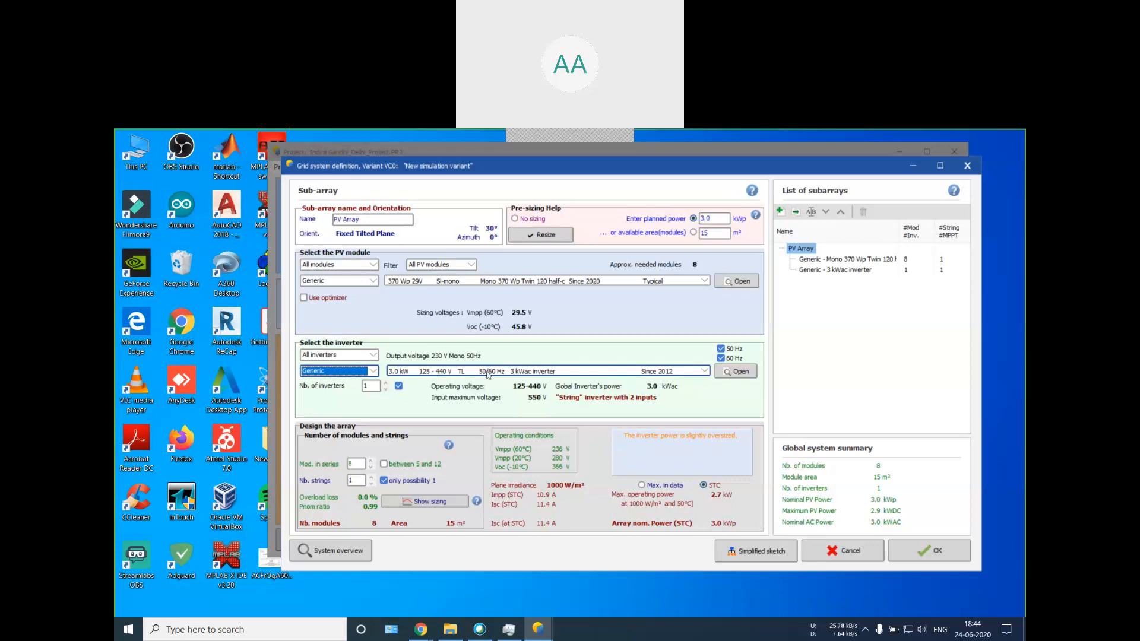
pyautogui.click(728, 358)
pyautogui.click(728, 358)
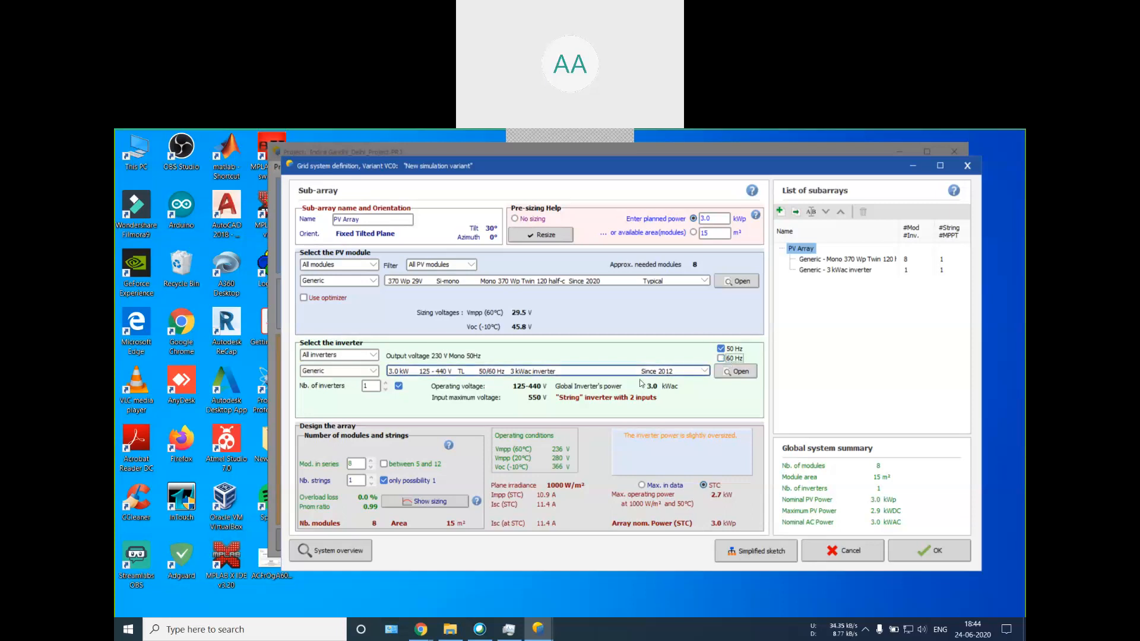
# Step: Browse the Generic inverters by power rating and choose the 3.0 kW, 125-440 V TL model, dismissing the meeting notice
pyautogui.click(523, 371)
pyautogui.scroll(-2, 504, 398)
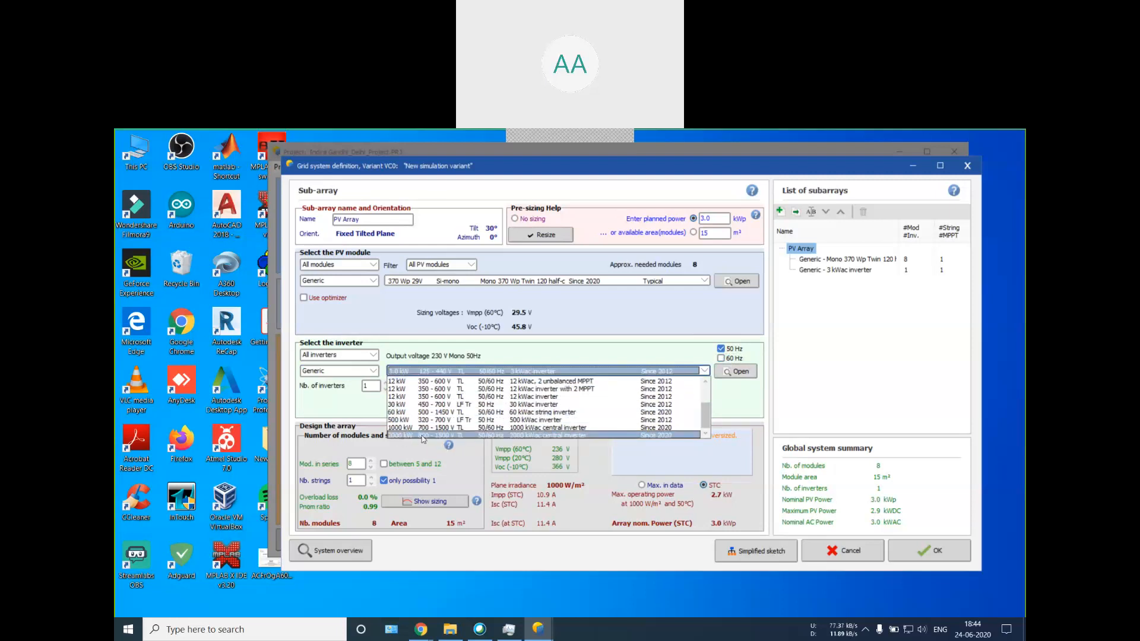
pyautogui.scroll(2, 461, 432)
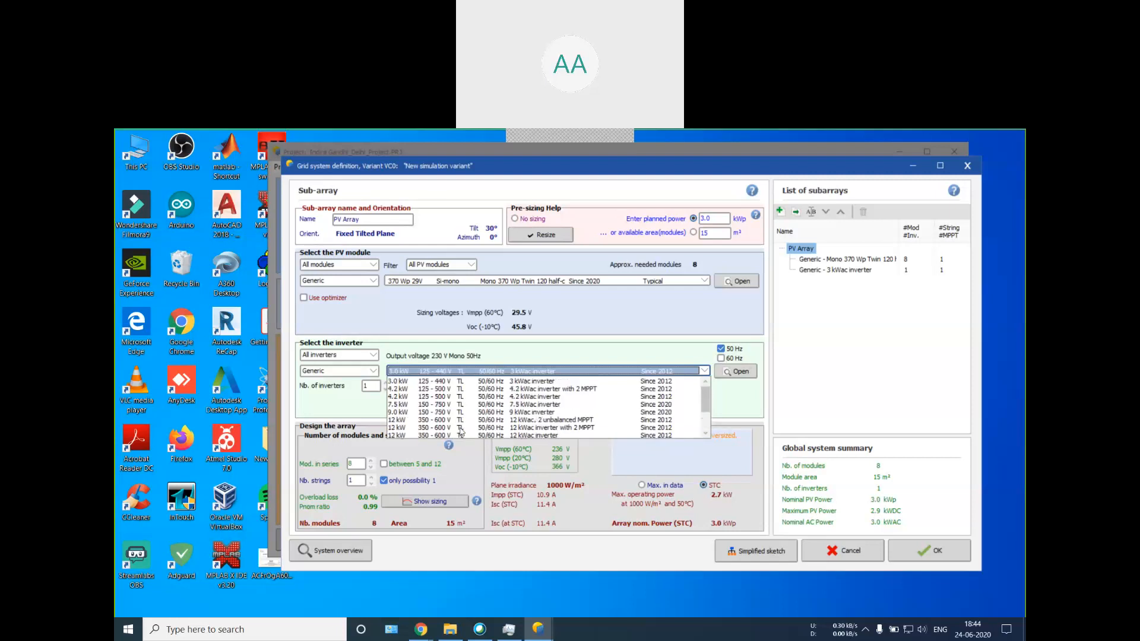
pyautogui.click(397, 380)
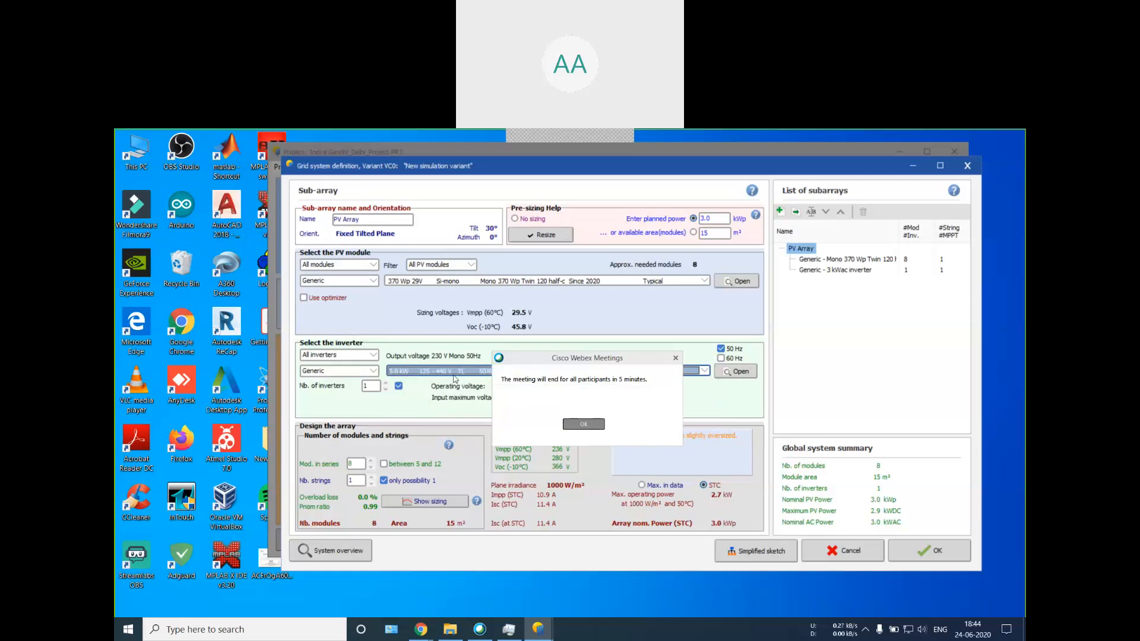
pyautogui.click(587, 425)
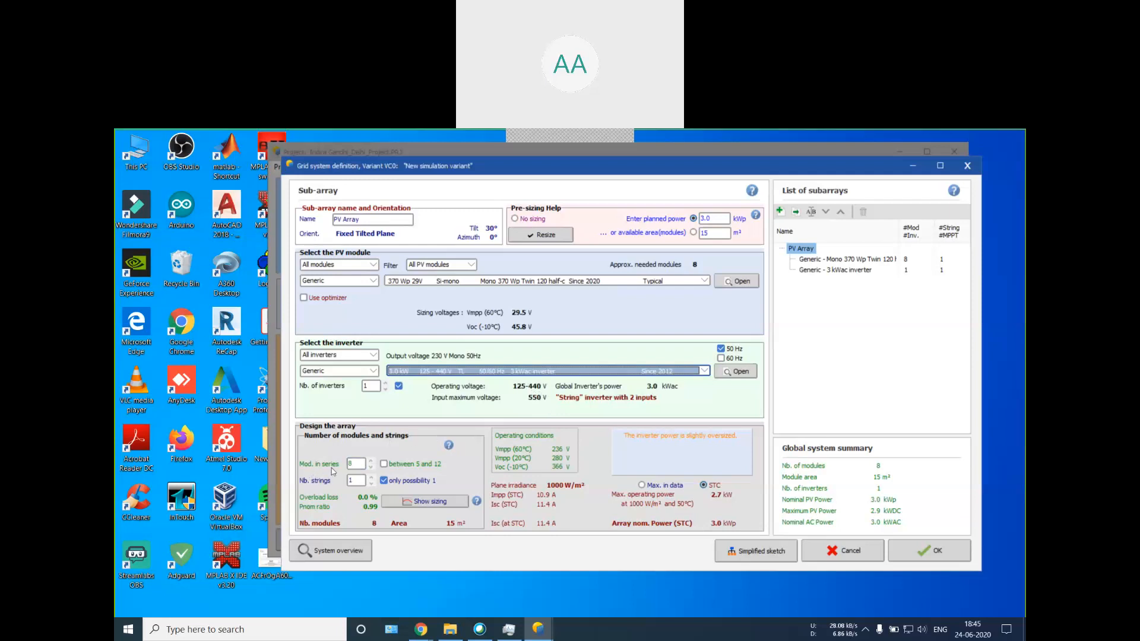
# Step: Accept the grid system definition with its current array design and acknowledge the inverter sizing warning
pyautogui.click(355, 465)
pyautogui.click(912, 549)
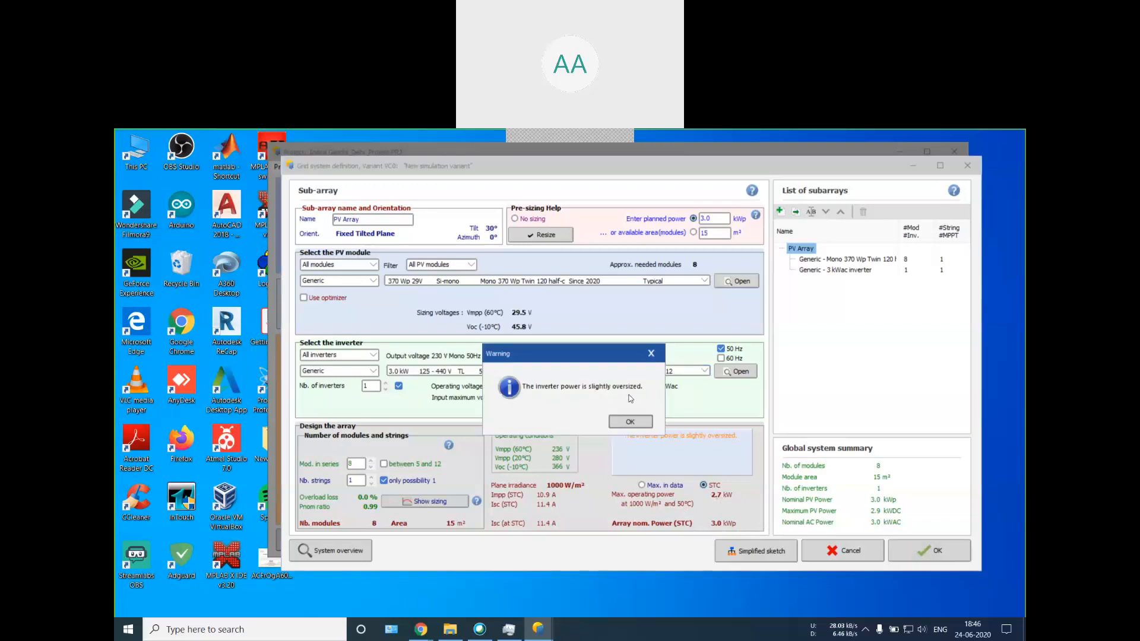
pyautogui.click(636, 421)
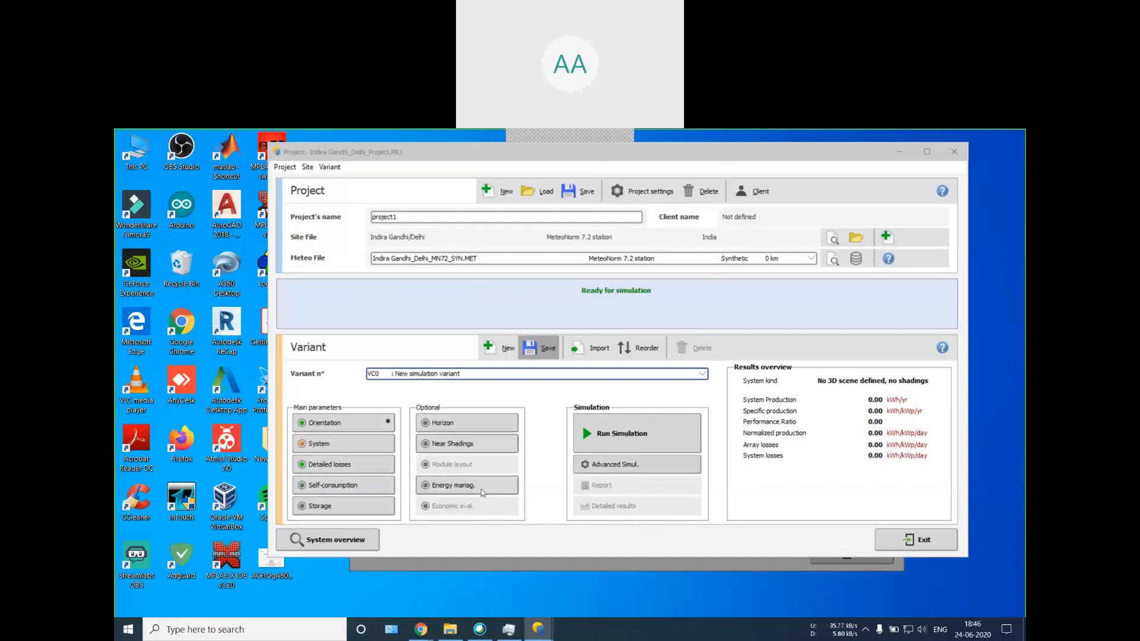
# Step: Run the simulation of the variant and view its yearly loss diagram from the results
pyautogui.click(623, 432)
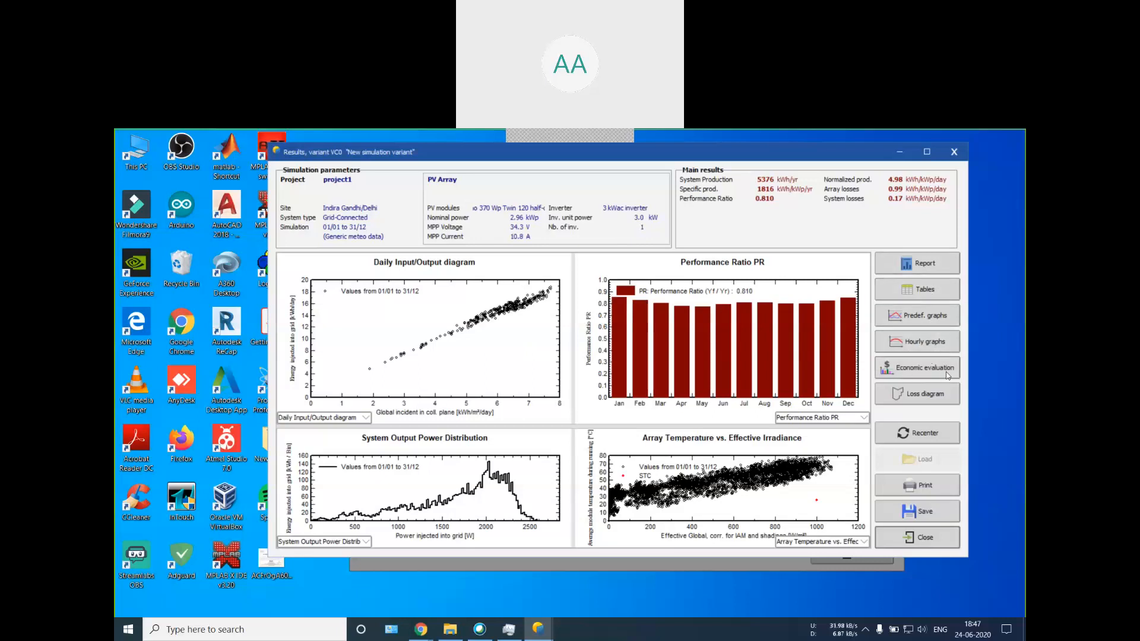
pyautogui.click(929, 403)
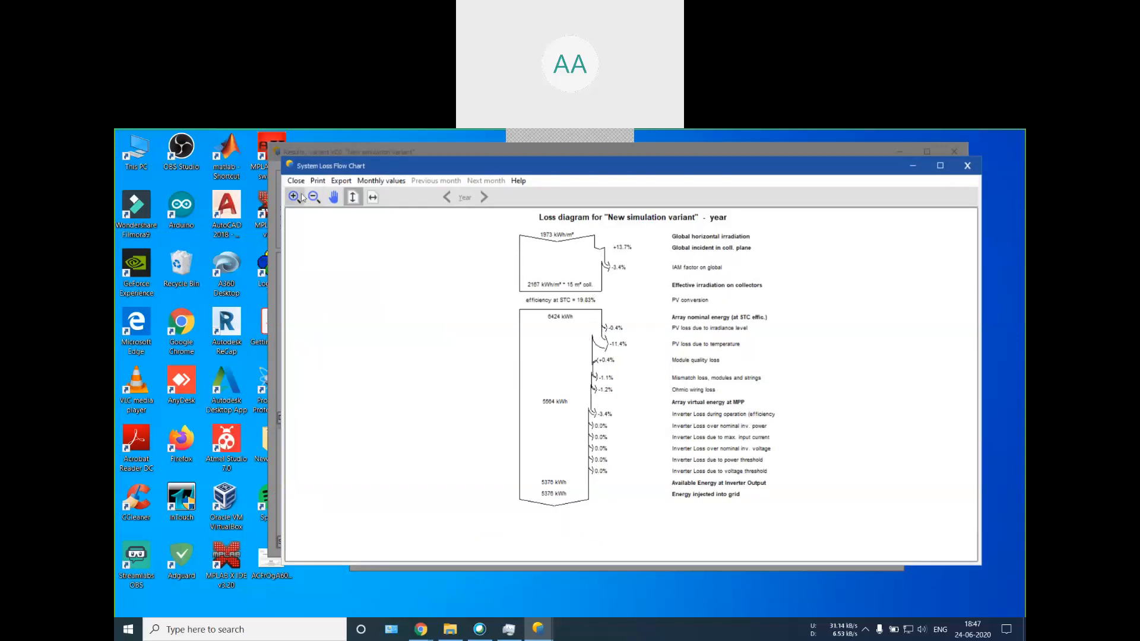
pyautogui.click(959, 168)
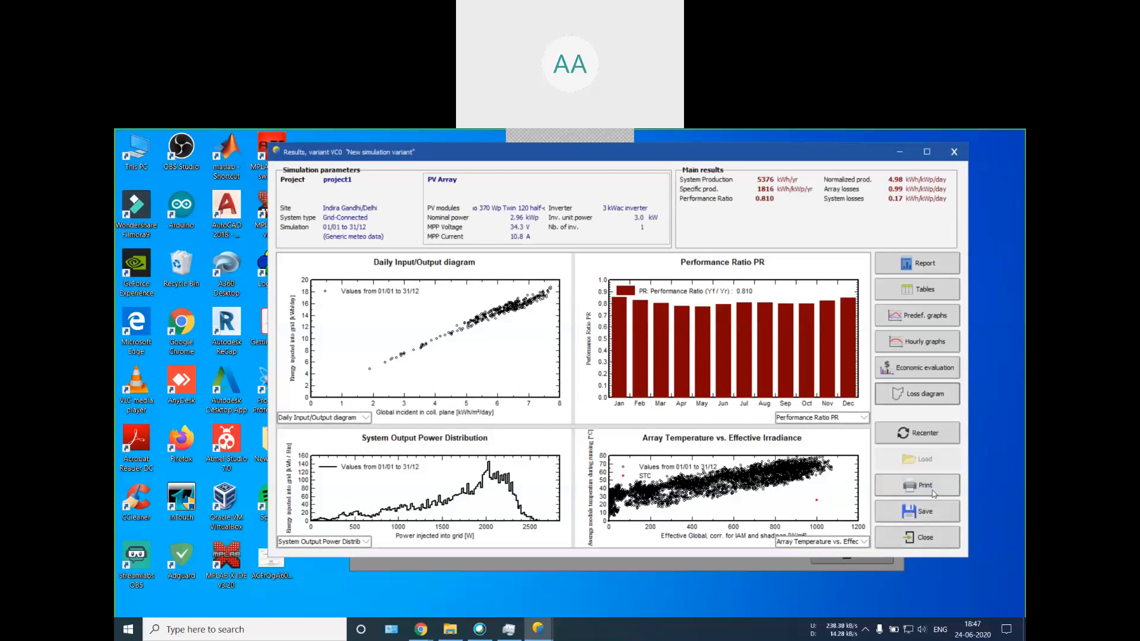
# Step: Save the simulation variant under the description "New simulation variant" and close the results
pyautogui.click(931, 504)
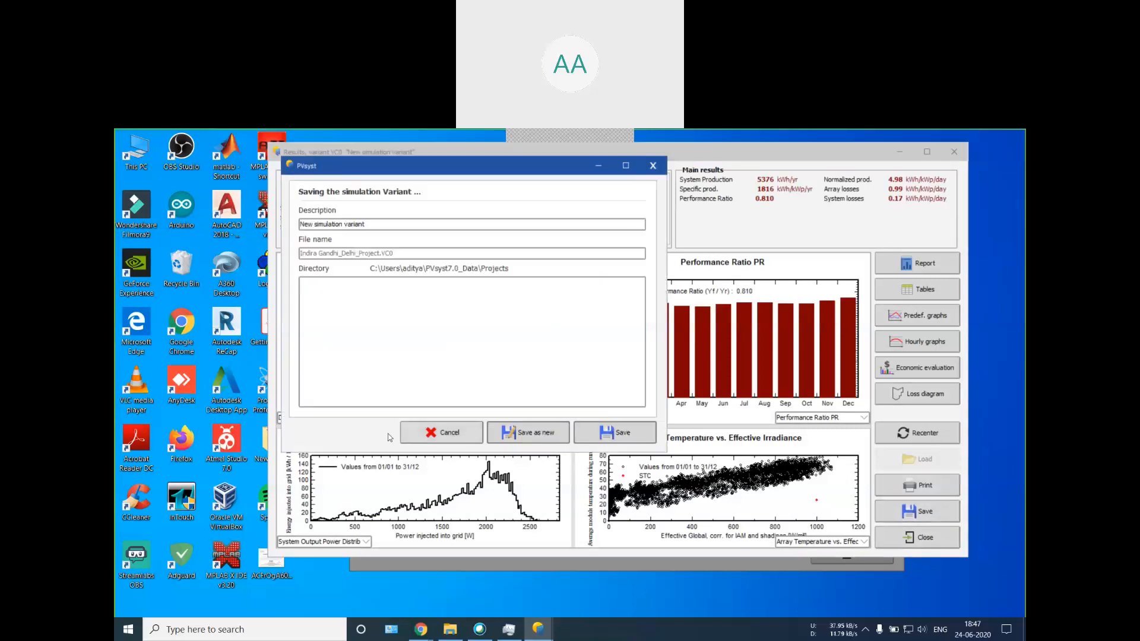
pyautogui.click(583, 438)
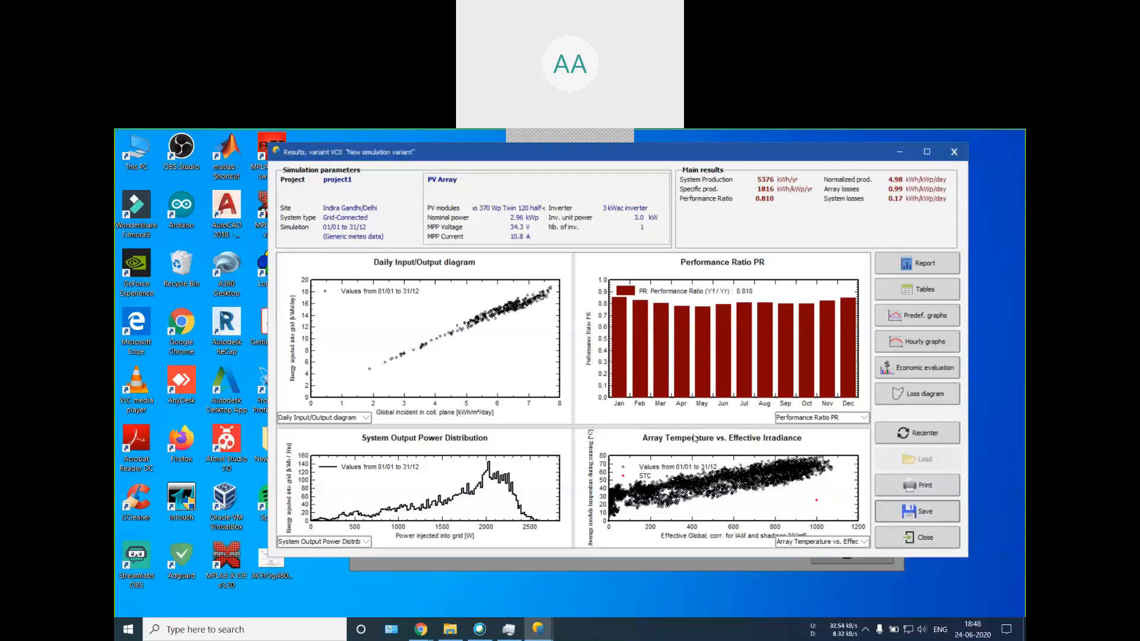
pyautogui.click(914, 538)
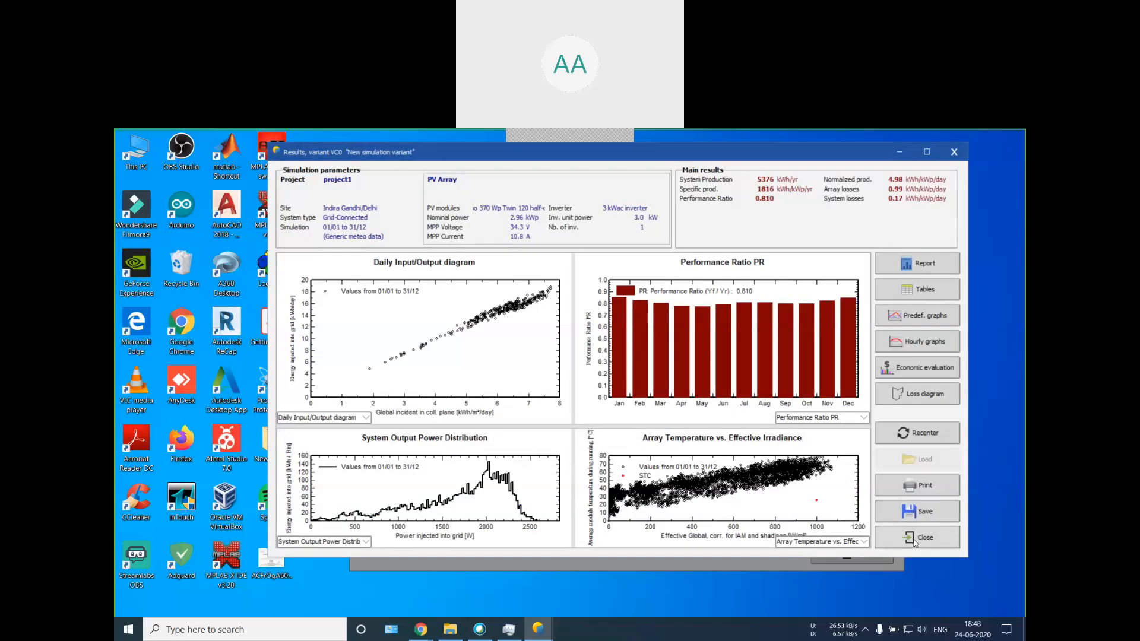